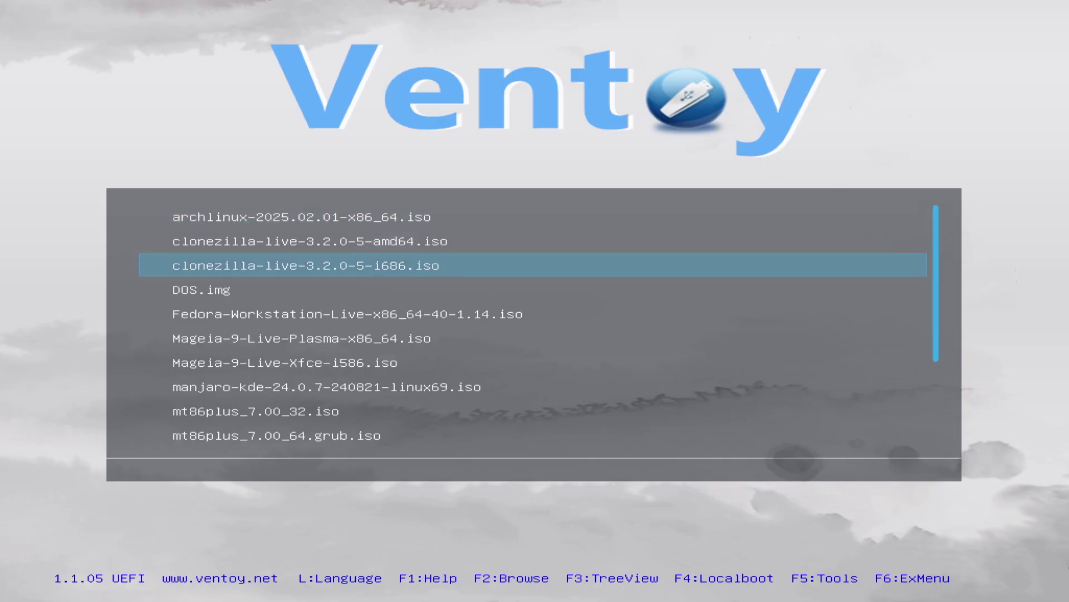
- Select the openmandriva-6.0-plasma6-x11 ISO in Ventoy's menu and boot it in normal mode
{"action": "key", "text": "Down"}
{"action": "key", "text": "Down"}
{"action": "key", "text": "Down"}
{"action": "key", "text": "Down"}
{"action": "key", "text": "Down"}
{"action": "key", "text": "Down"}
{"action": "key", "text": "Down"}
{"action": "key", "text": "Down"}
{"action": "key", "text": "Up"}
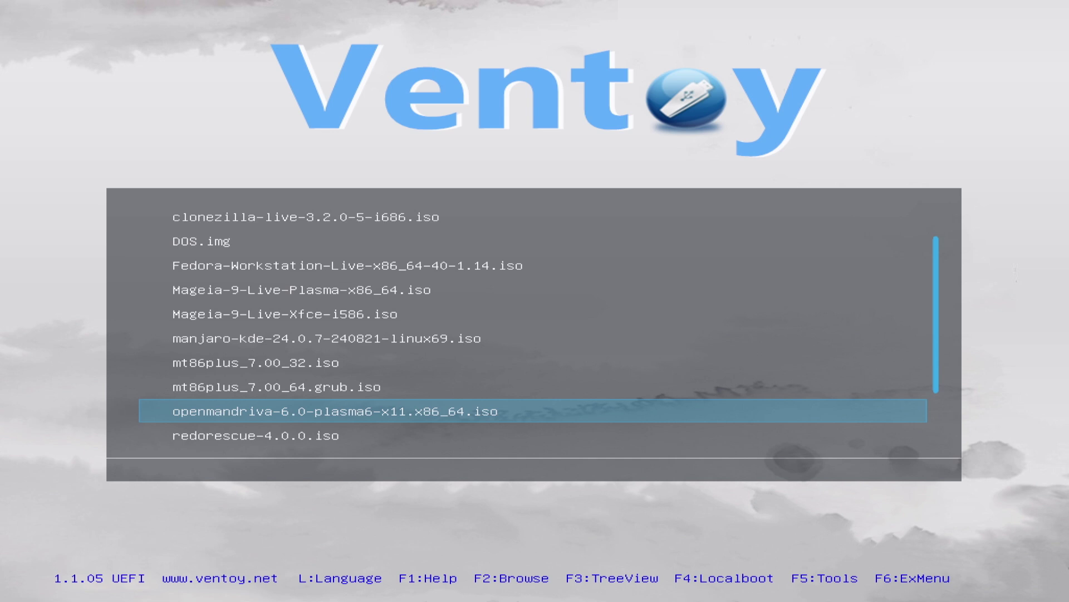
{"action": "key", "text": "Return"}
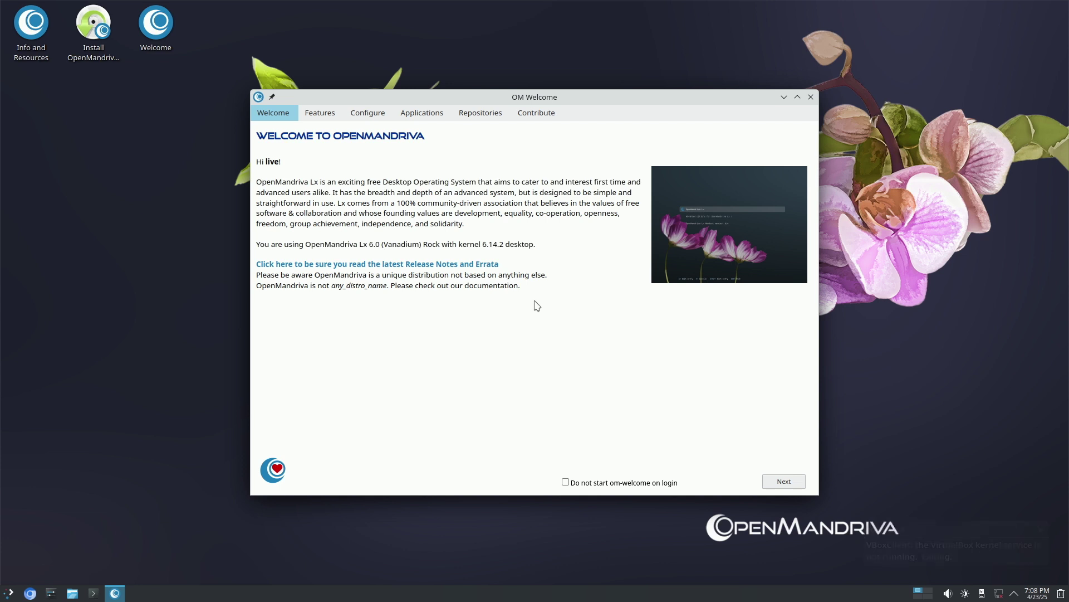
- Browse OM Welcome's Features, Build Farm, Configure and Applications pages, including the Games list
{"action": "left_click", "coordinate": [783, 481]}
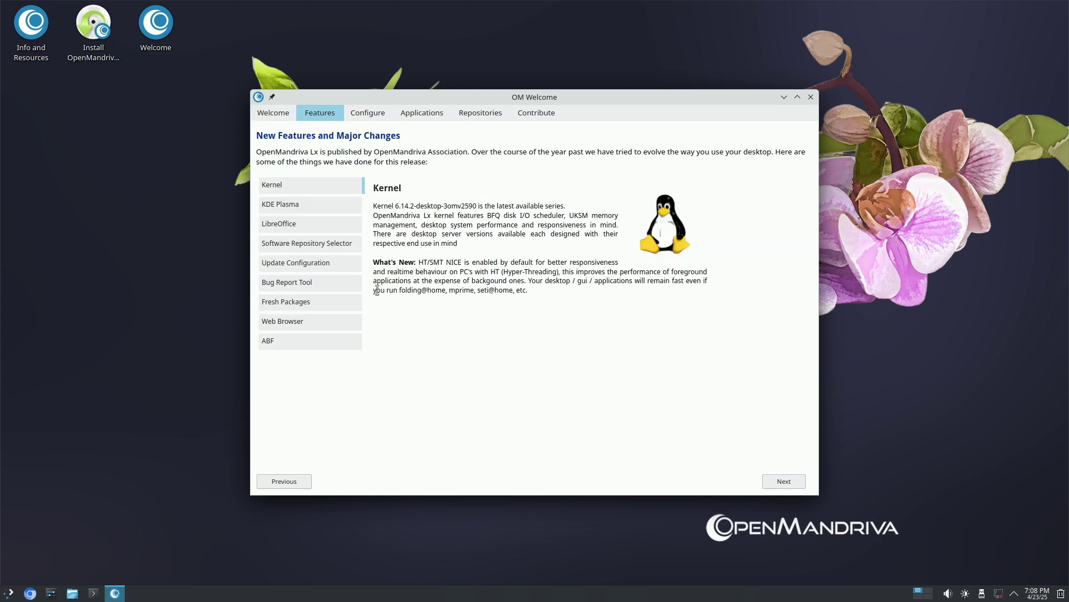
{"action": "left_click", "coordinate": [283, 348]}
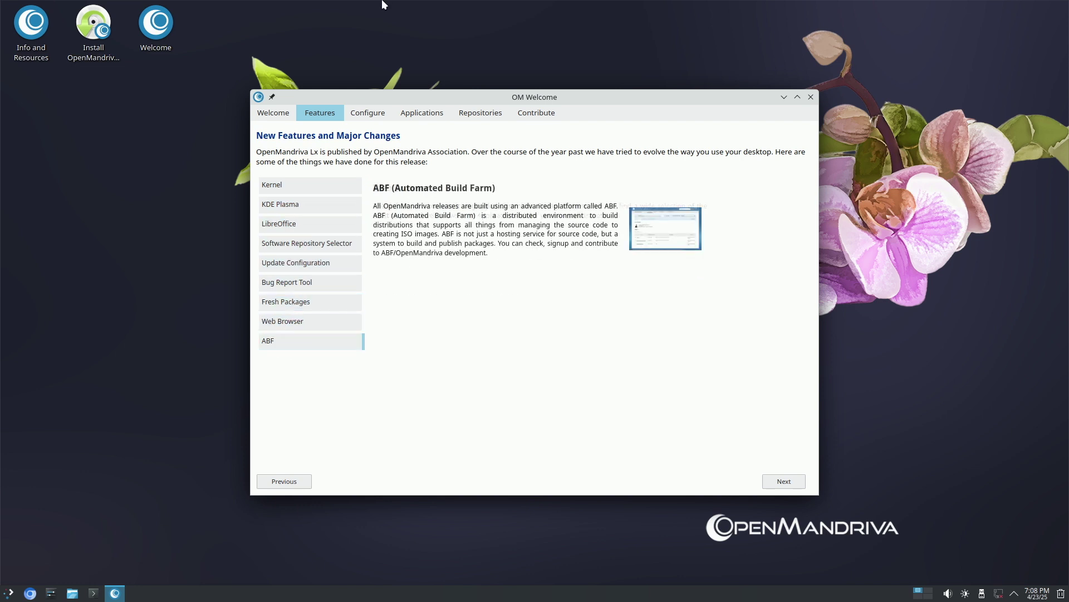
{"action": "left_click", "coordinate": [368, 113]}
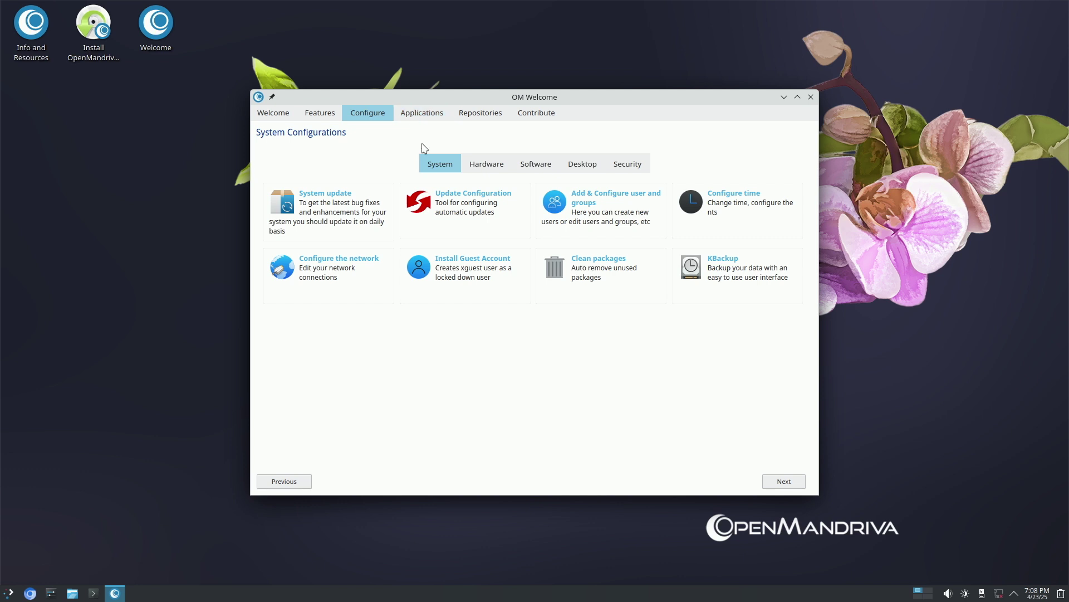
{"action": "left_click", "coordinate": [409, 116]}
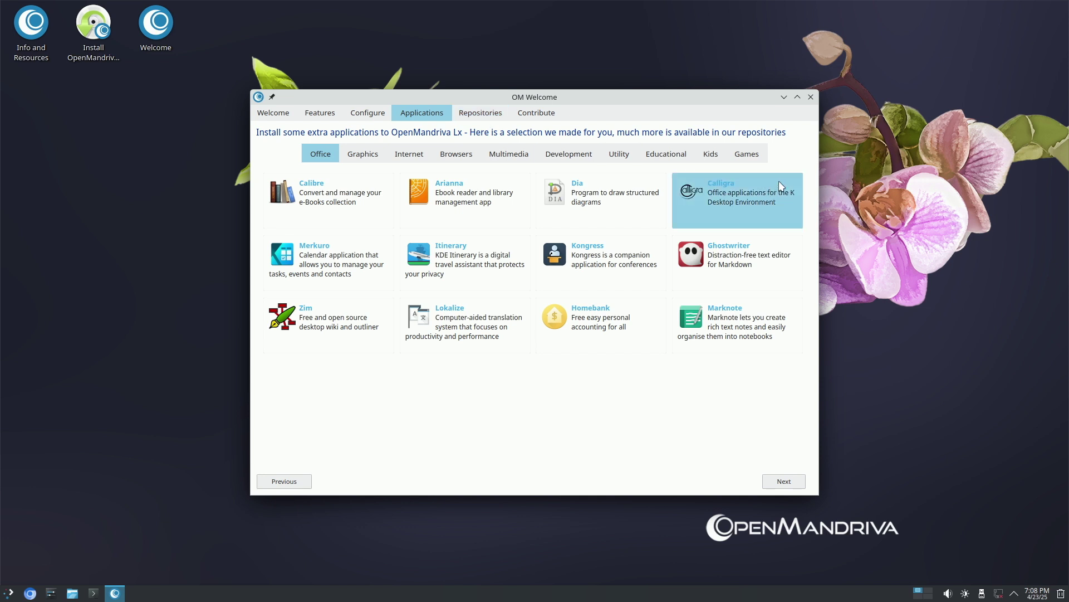
{"action": "left_click", "coordinate": [759, 157]}
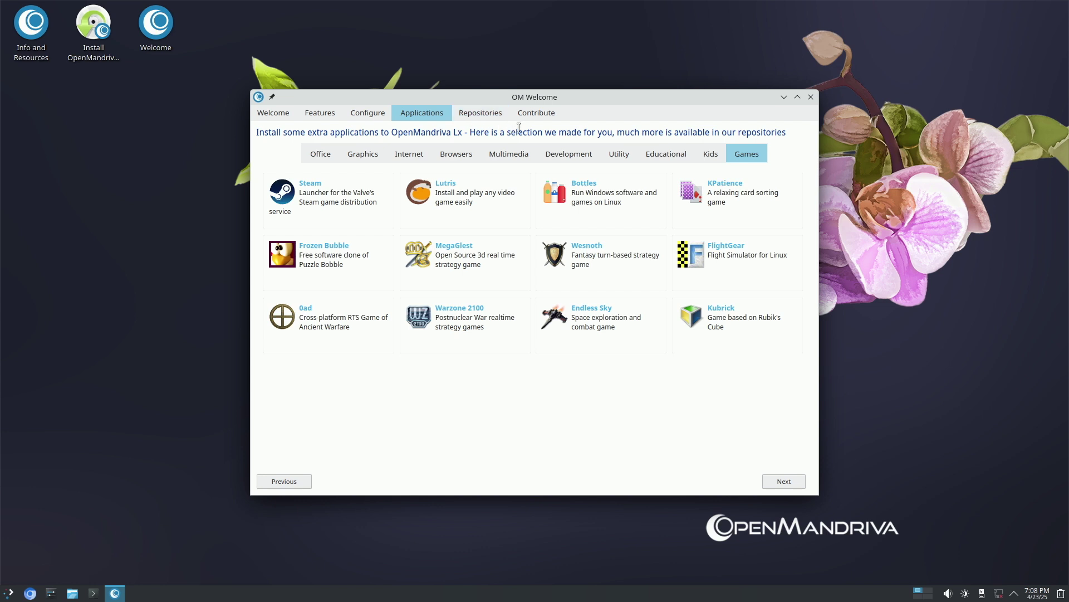
- Read the Repositories and Contribute pages, close OM Welcome and launch Install OpenMandriva
{"action": "left_click", "coordinate": [486, 119]}
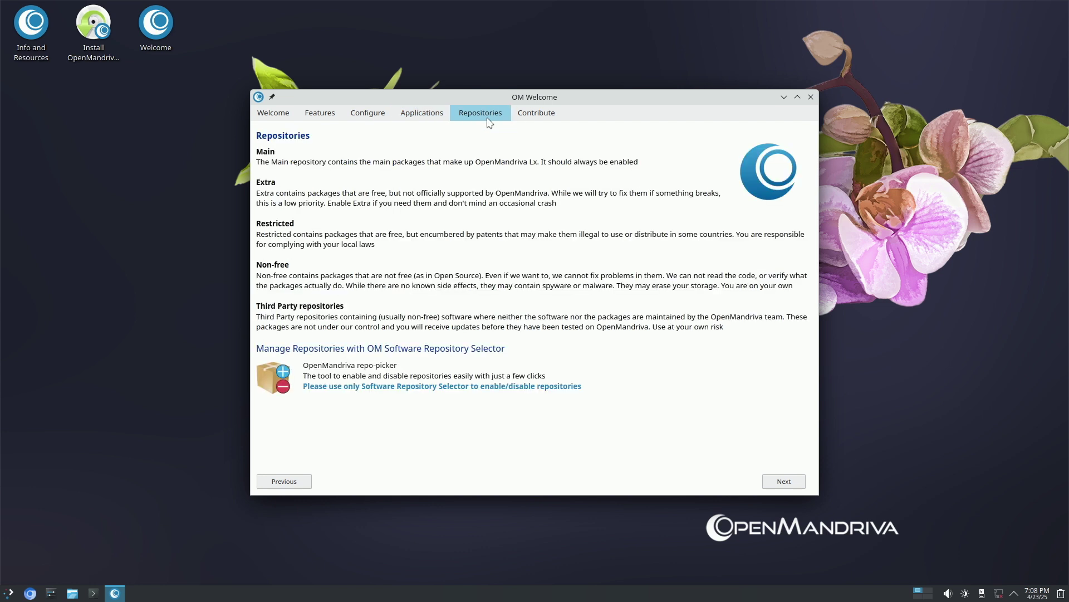
{"action": "left_click", "coordinate": [536, 112]}
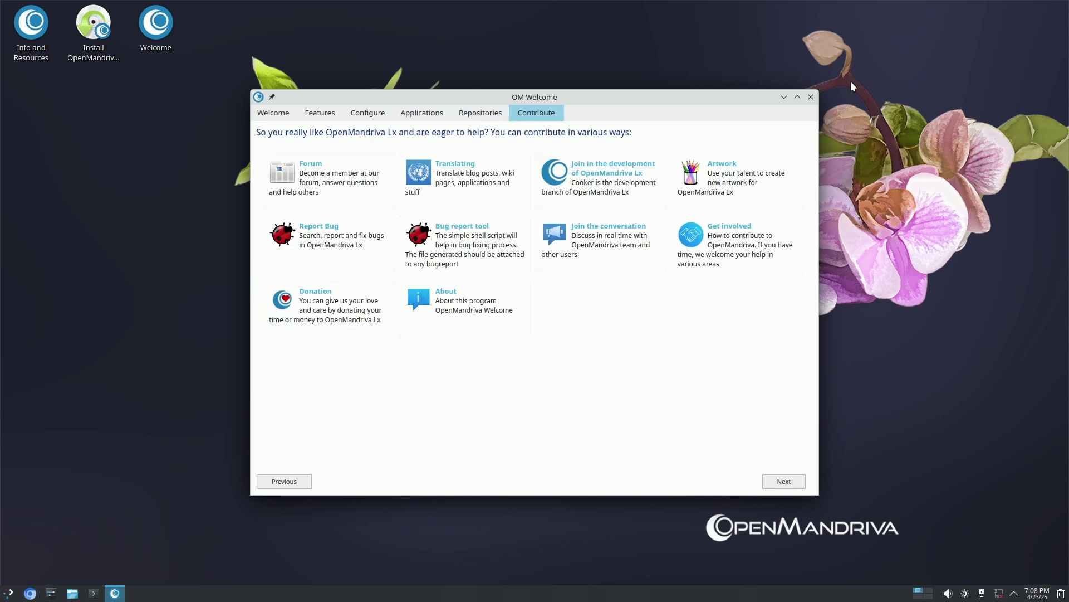
{"action": "left_click", "coordinate": [811, 97]}
{"action": "double_click", "coordinate": [93, 32]}
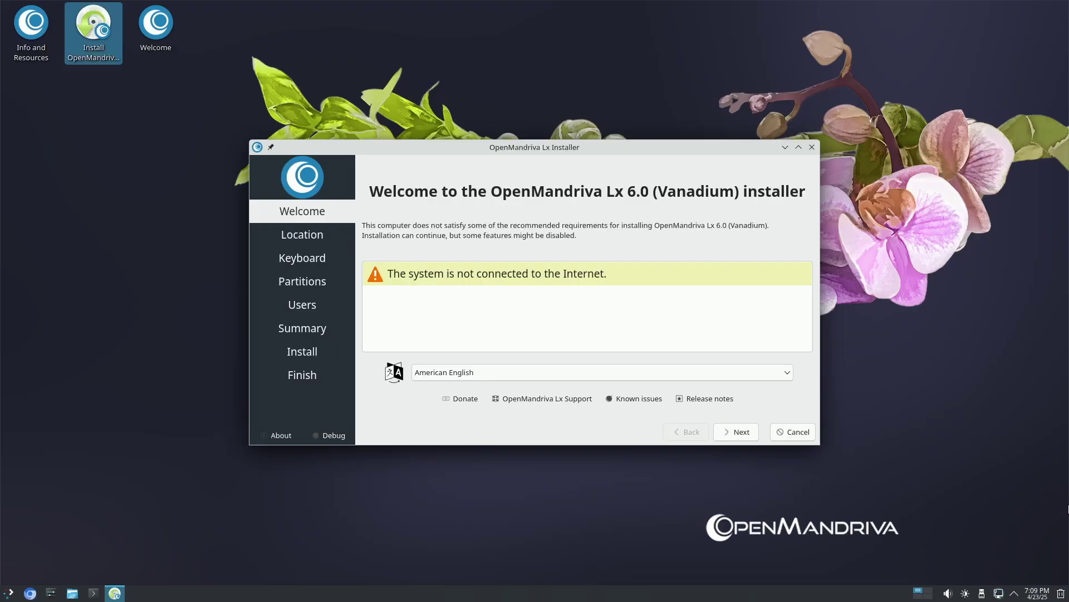
- Cancel the first installer run after the Internet warning and relaunch Install OpenMandriva
{"action": "left_click", "coordinate": [737, 432]}
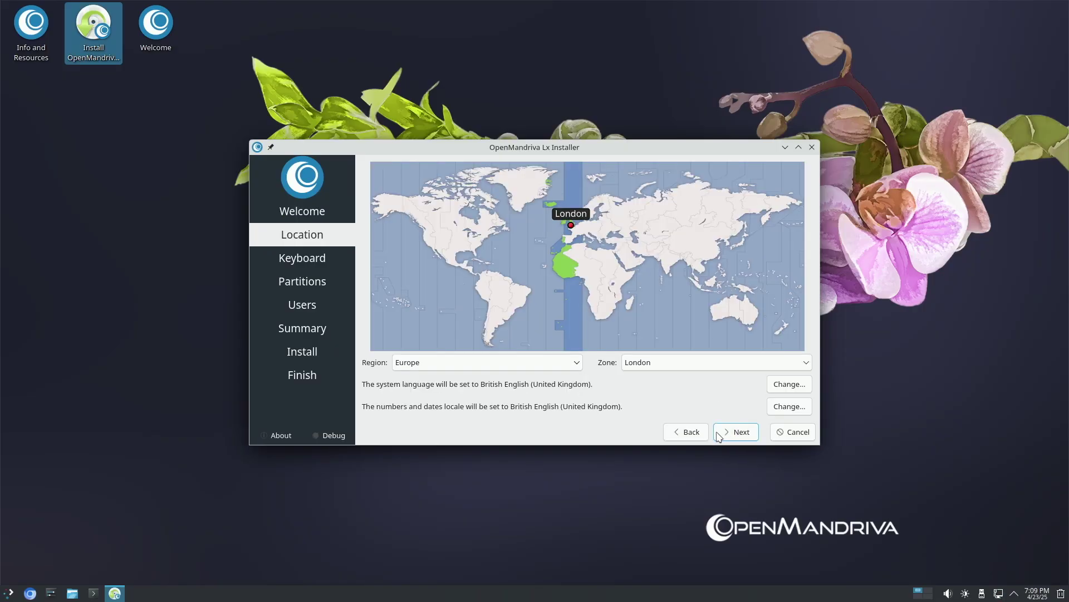
{"action": "left_click", "coordinate": [685, 432]}
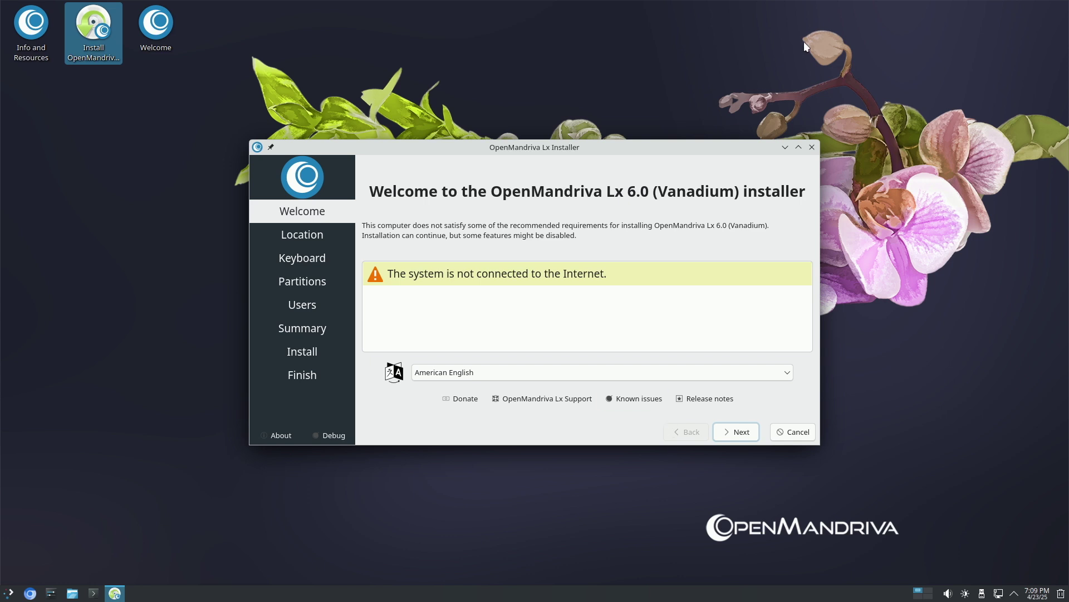
{"action": "left_click", "coordinate": [812, 147]}
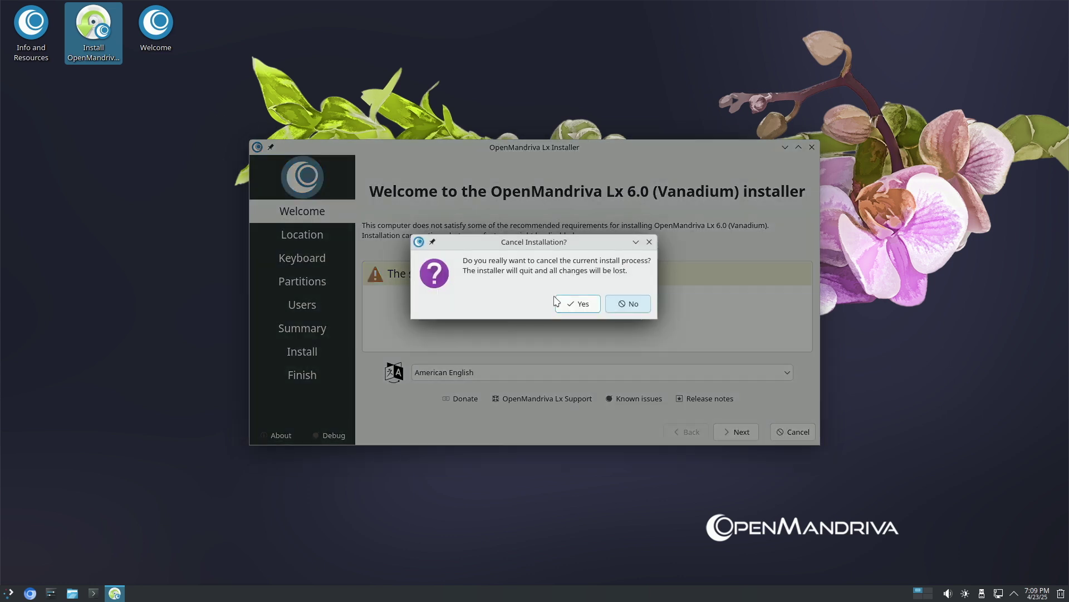
{"action": "left_click", "coordinate": [577, 307]}
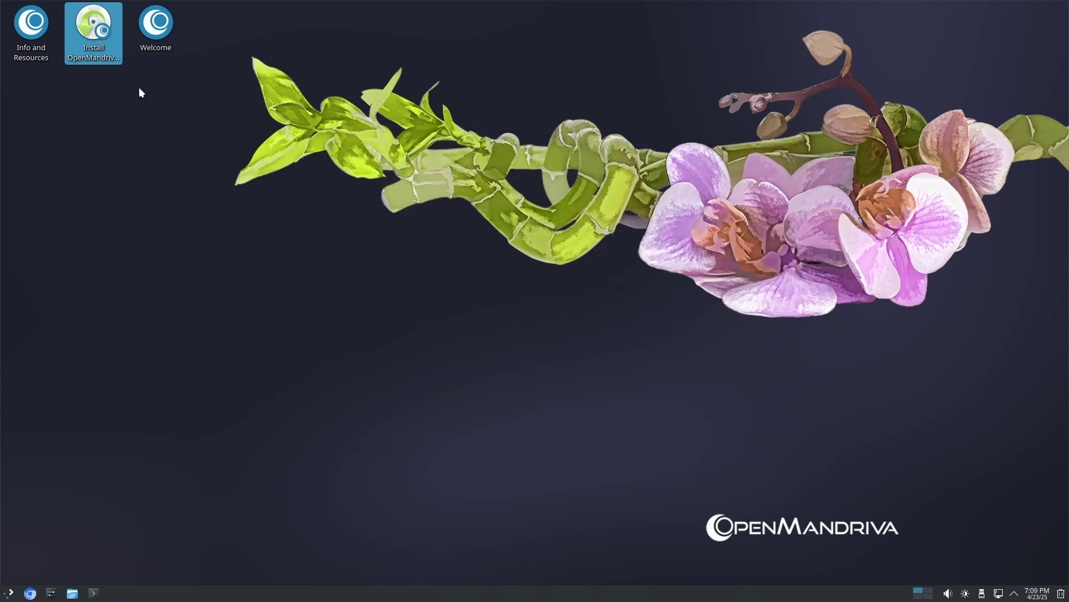
{"action": "double_click", "coordinate": [109, 29]}
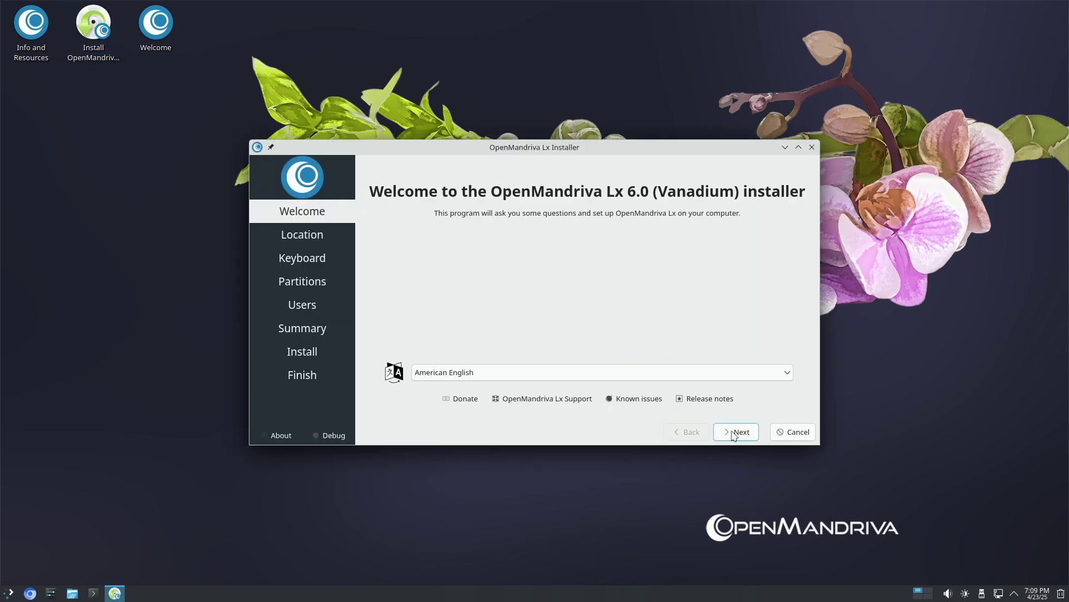
- Choose Europe/Amsterdam on the map and the English (US, intl., with dead keys) layout, reaching partitioning
{"action": "left_click", "coordinate": [736, 432]}
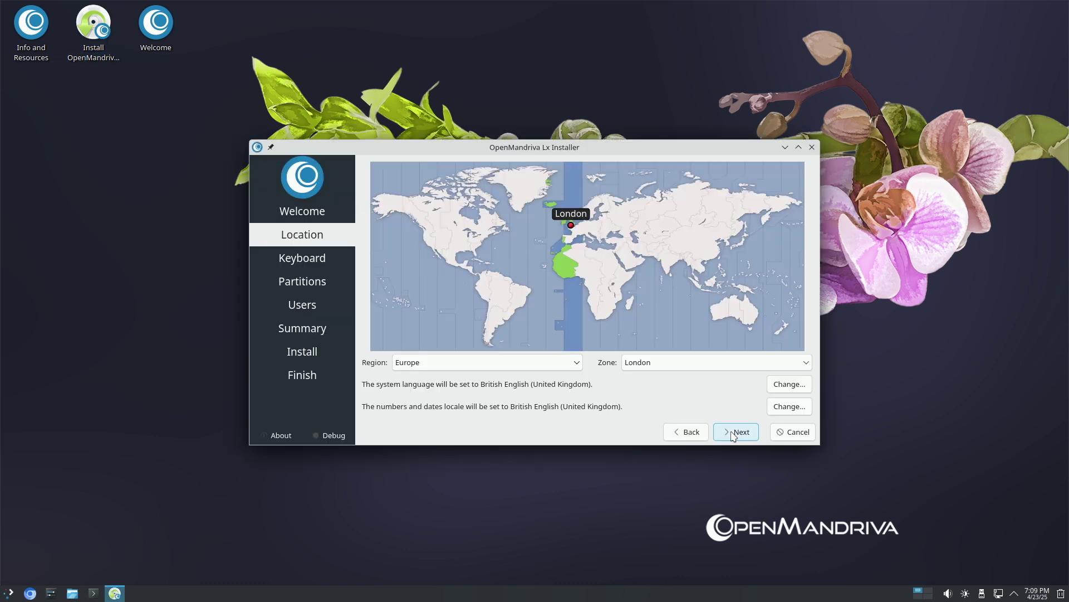
{"action": "left_click", "coordinate": [577, 228]}
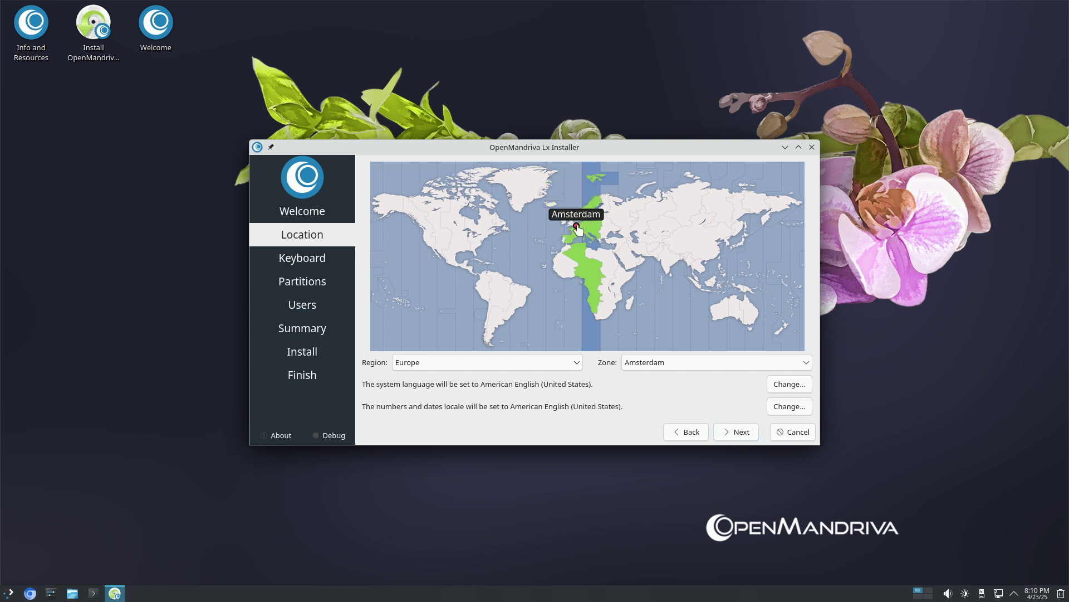
{"action": "left_click", "coordinate": [727, 436]}
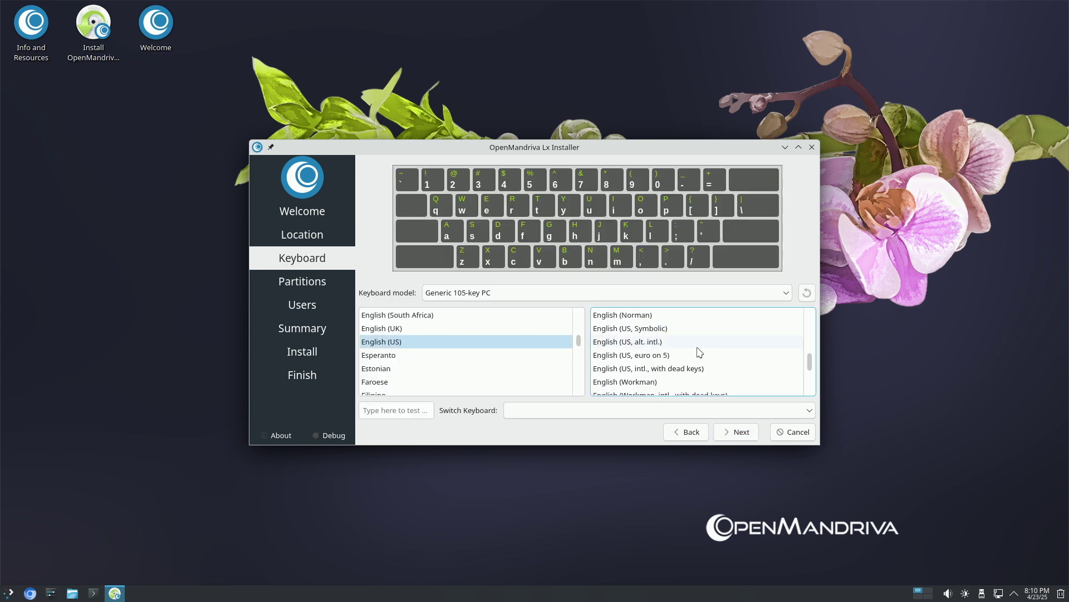
{"action": "left_click", "coordinate": [679, 368]}
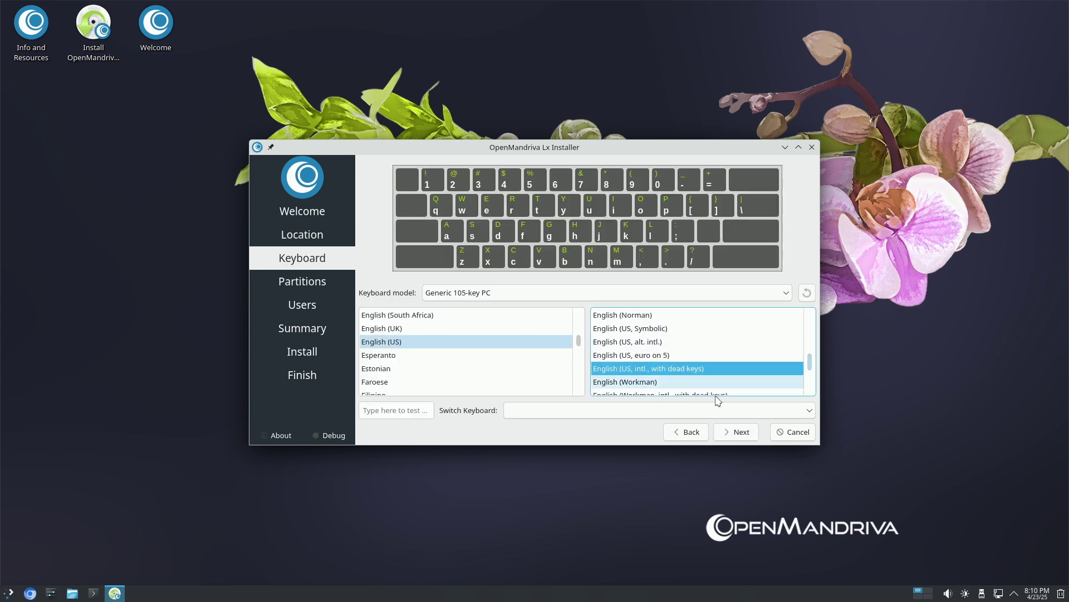
{"action": "left_click", "coordinate": [739, 432]}
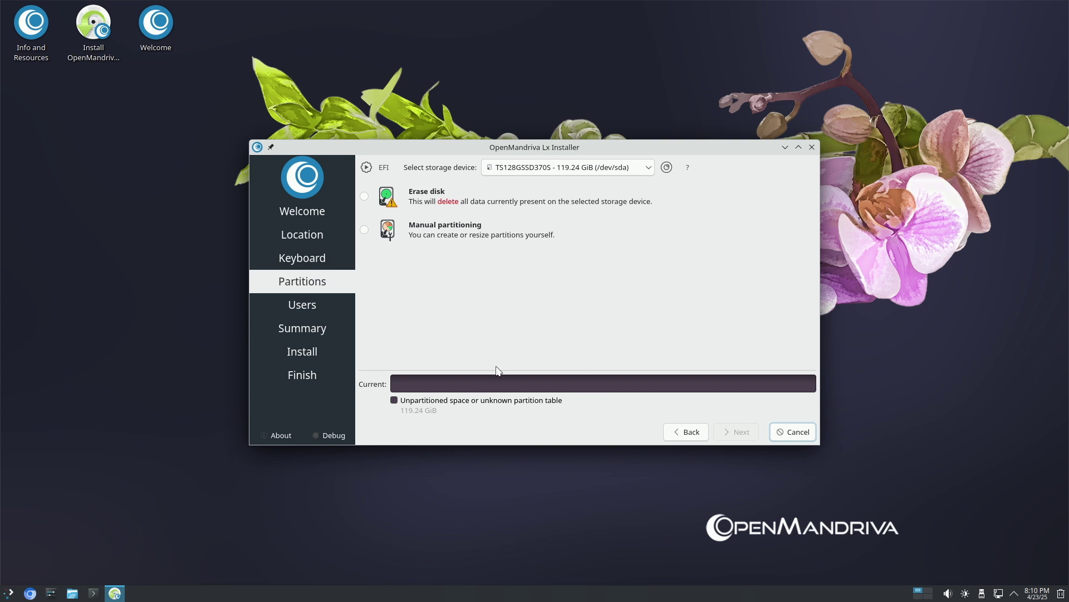
- Erase the disk with Swap (with Hibernate) and set up the user, reusing the password for administrator
{"action": "left_click", "coordinate": [426, 198]}
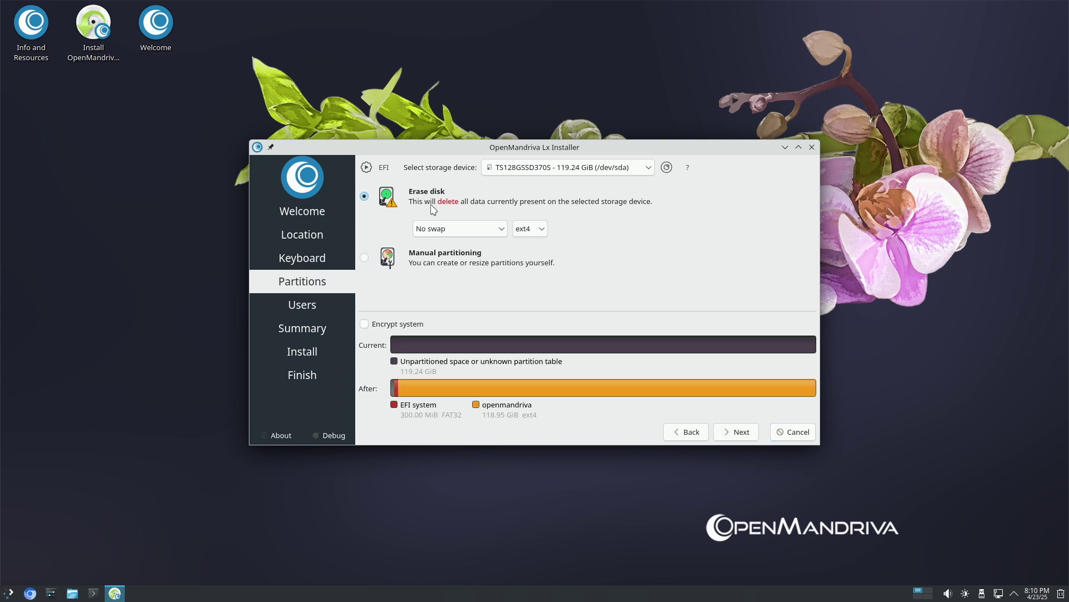
{"action": "left_click", "coordinate": [492, 230]}
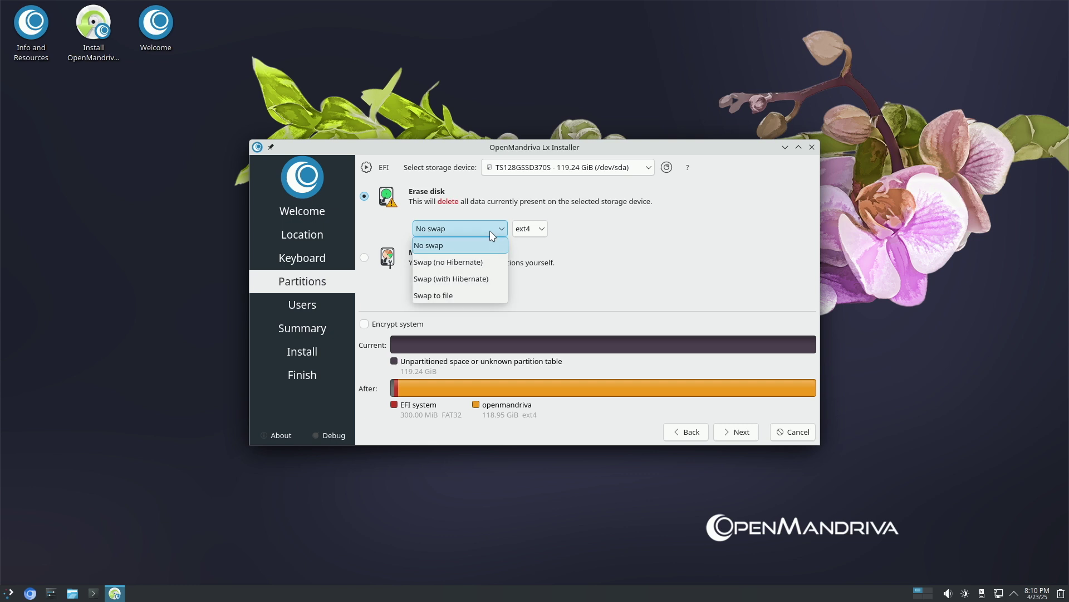
{"action": "left_click", "coordinate": [479, 280]}
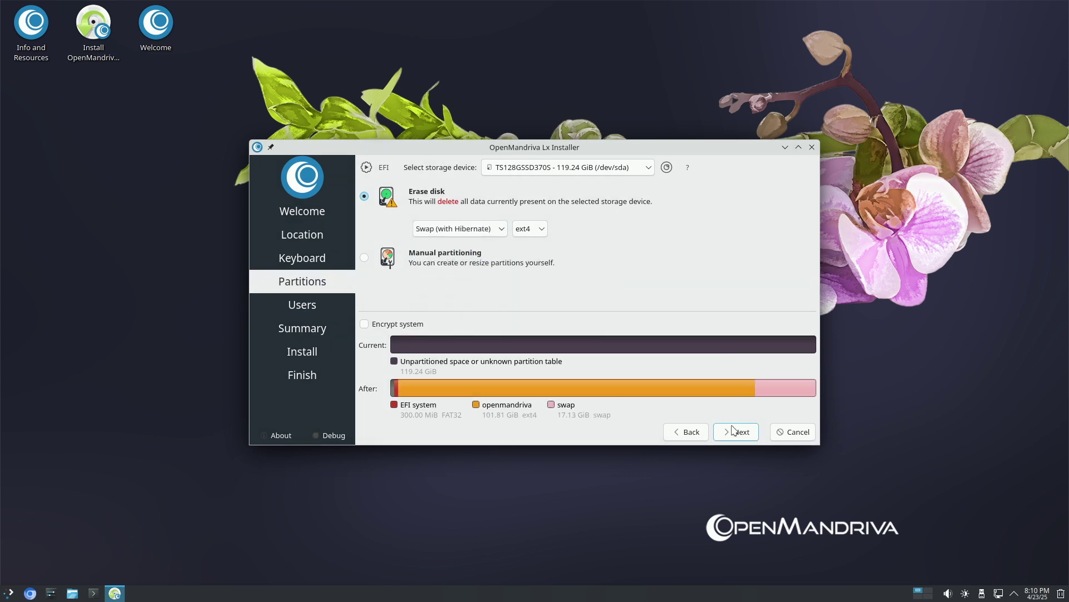
{"action": "left_click", "coordinate": [735, 431]}
{"action": "type", "text": "Ex-IT guy"}
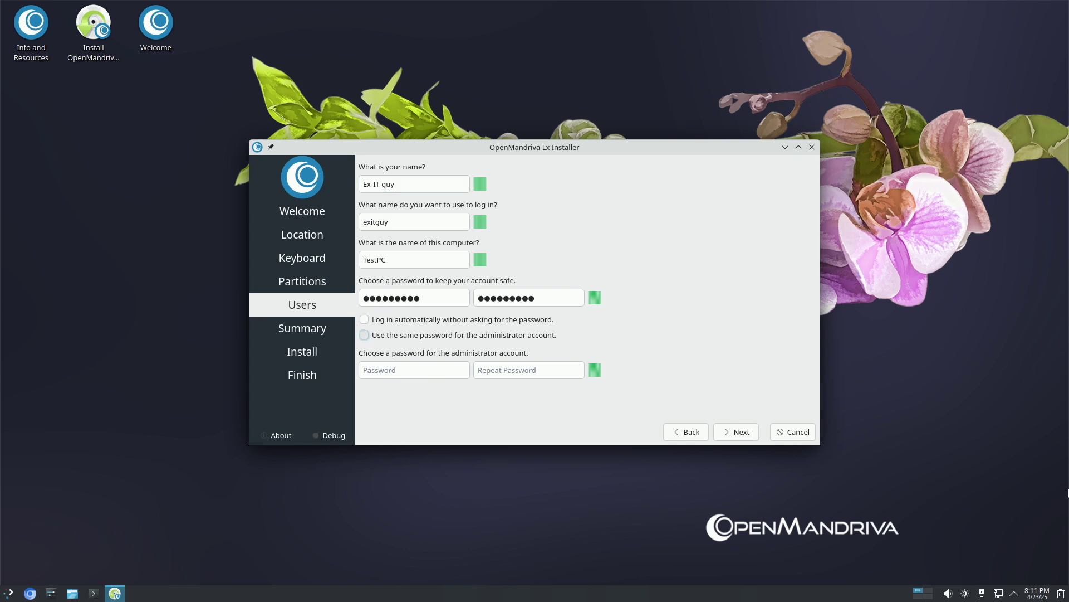
{"action": "left_click", "coordinate": [365, 334]}
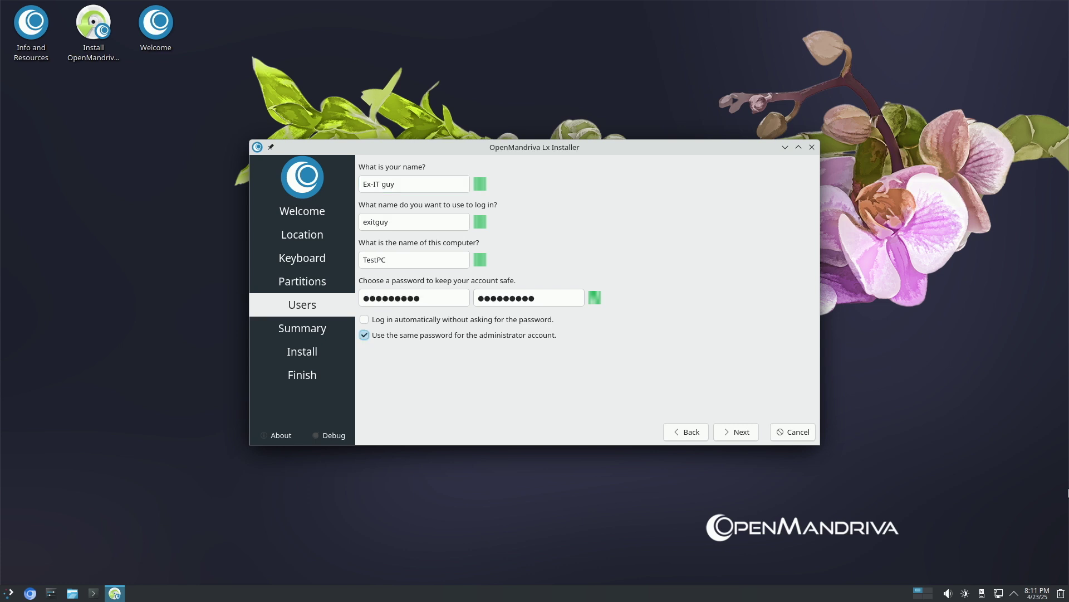
{"action": "left_click", "coordinate": [741, 431]}
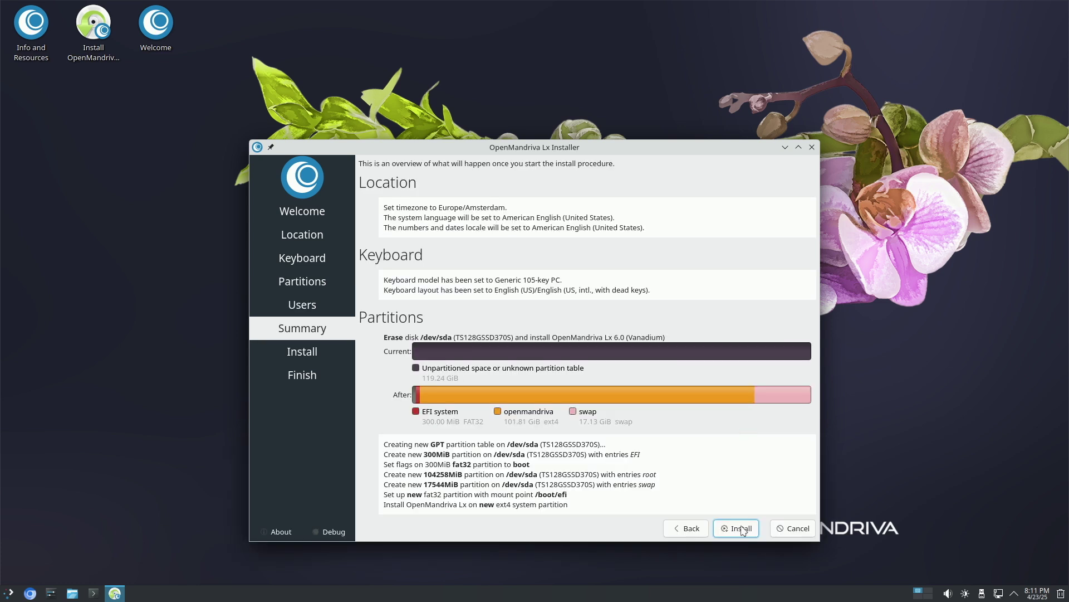
- Run the installation, confirming the disk changes, and finish with Restart now
{"action": "left_click", "coordinate": [742, 528]}
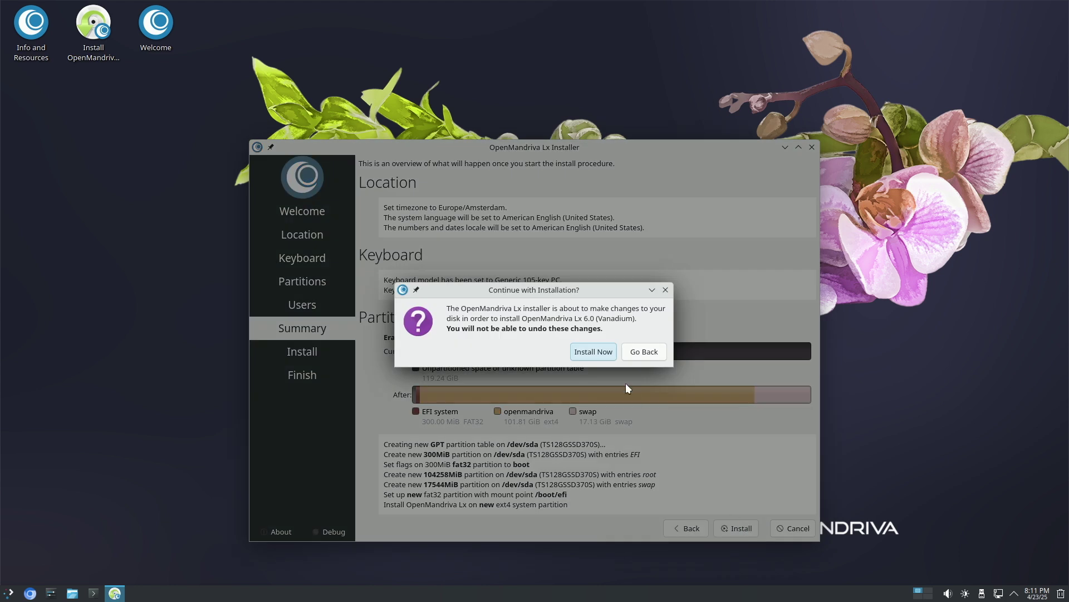
{"action": "left_click", "coordinate": [595, 352]}
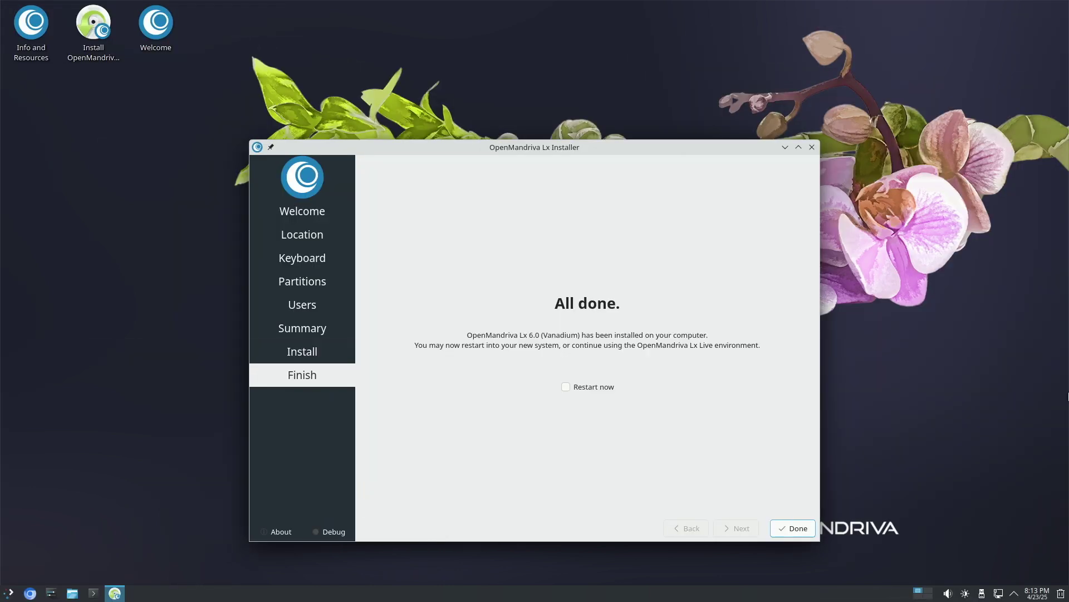
{"action": "left_click", "coordinate": [566, 386]}
{"action": "left_click", "coordinate": [792, 528]}
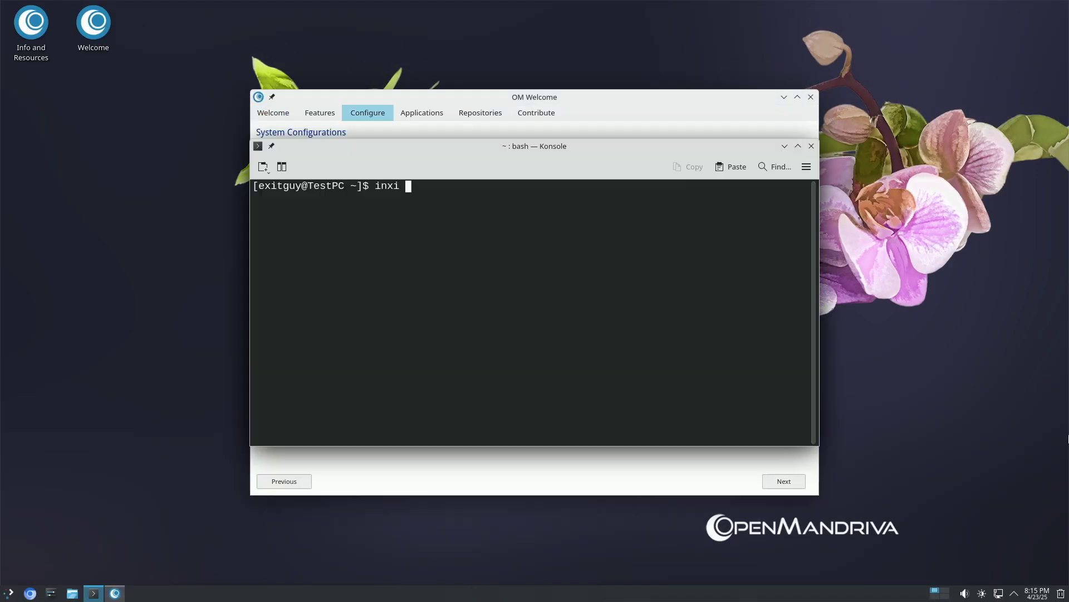
{"action": "type", "text": "-G"}
- Run inxi -G showing the amdgpu driver, then show OM Welcome's Office application suggestions
{"action": "key", "text": "Return"}
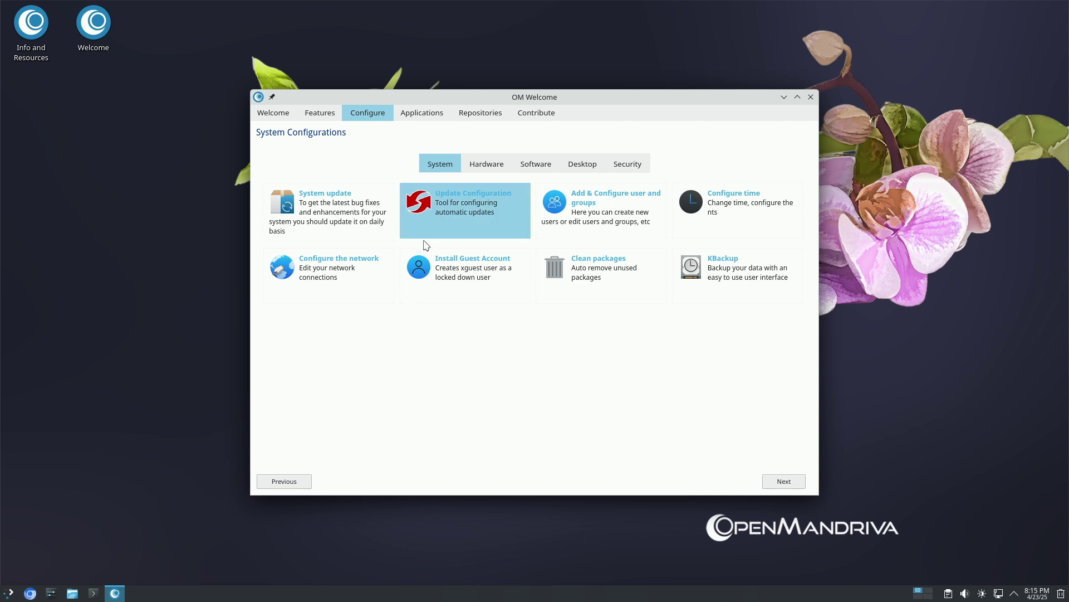
{"action": "left_click", "coordinate": [498, 167]}
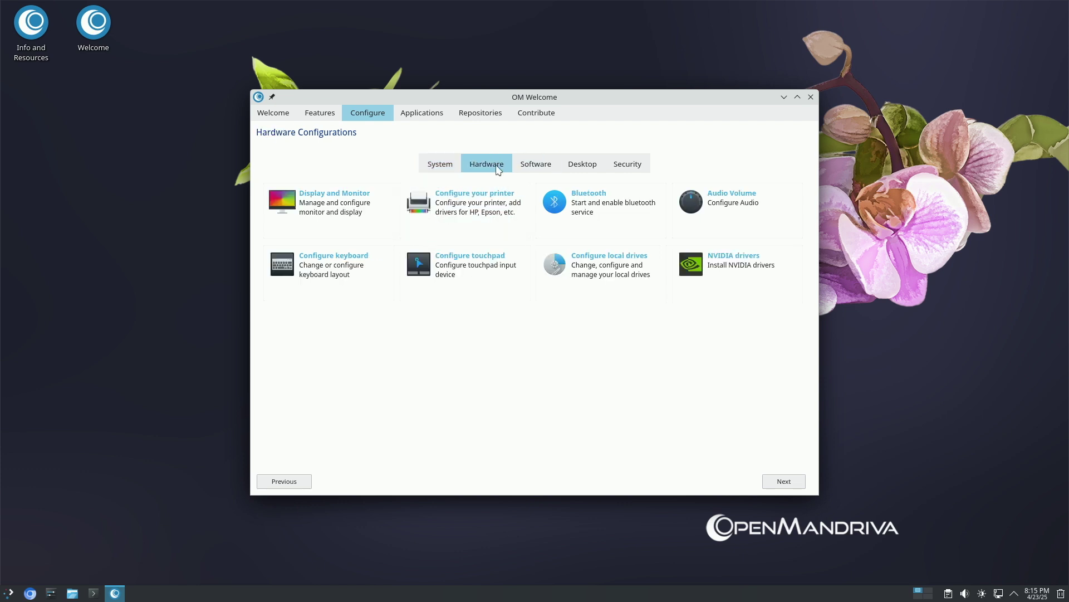
{"action": "left_click", "coordinate": [544, 169]}
{"action": "left_click", "coordinate": [422, 113]}
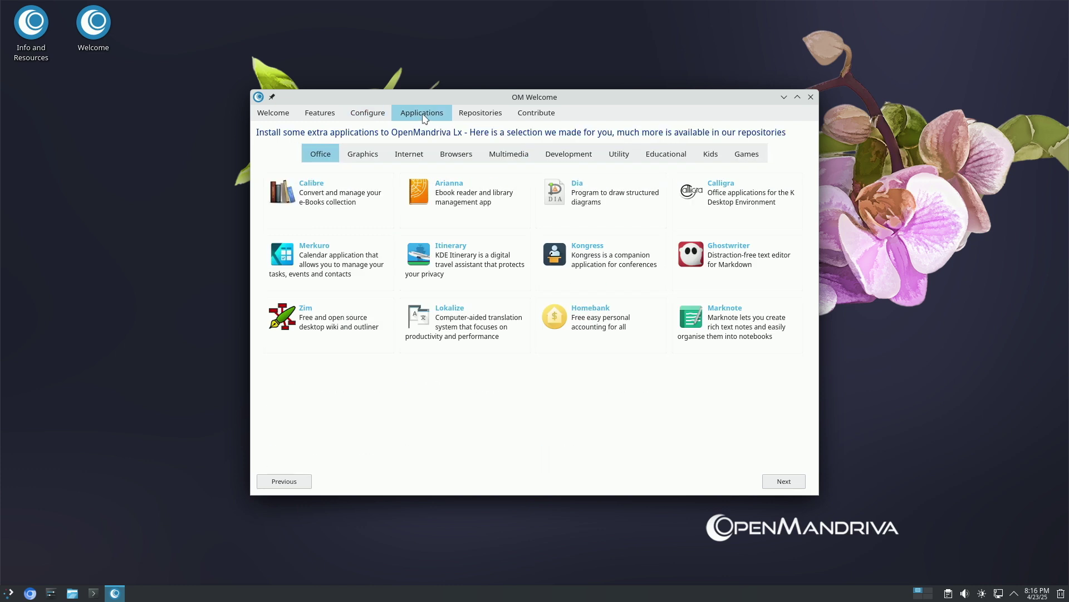
- Install Zim Wiki Editor from OM Welcome, authorizing the extra repository, and list installed applications
{"action": "left_click", "coordinate": [304, 324]}
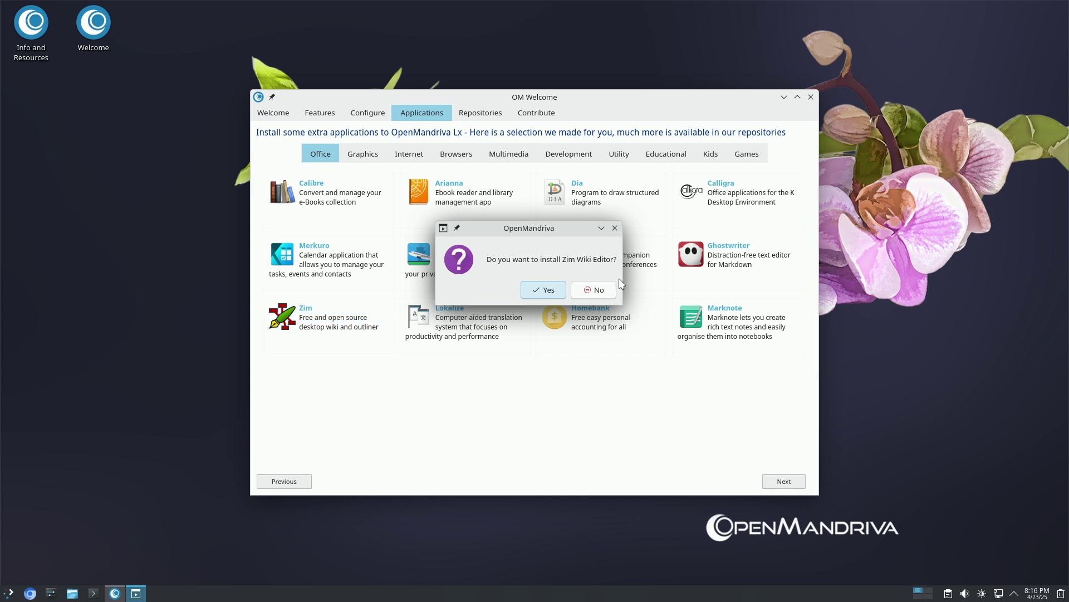
{"action": "left_click", "coordinate": [549, 290]}
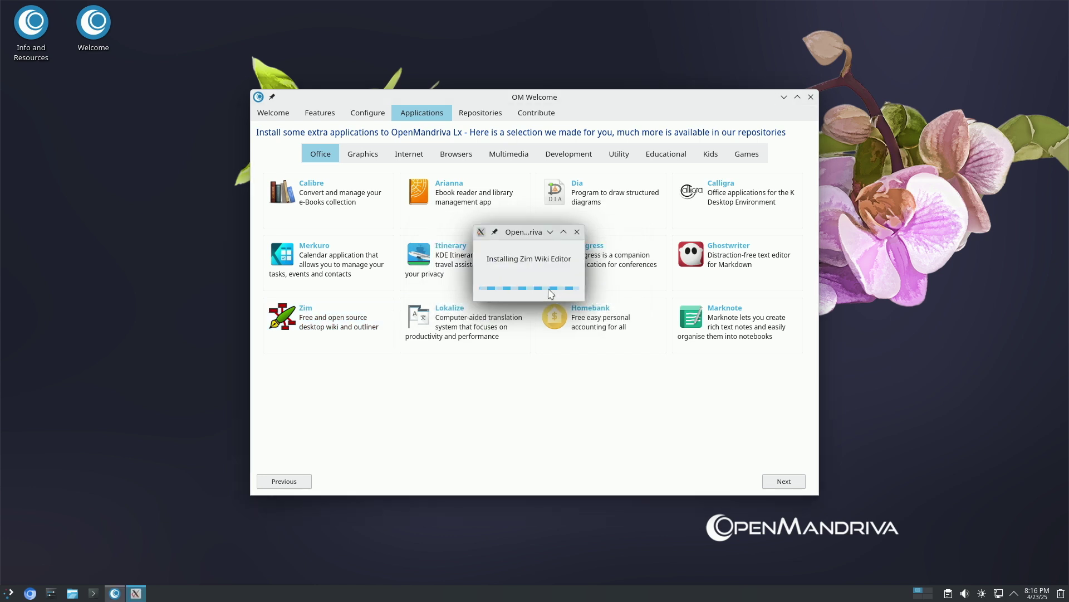
{"action": "type", "text": "password"}
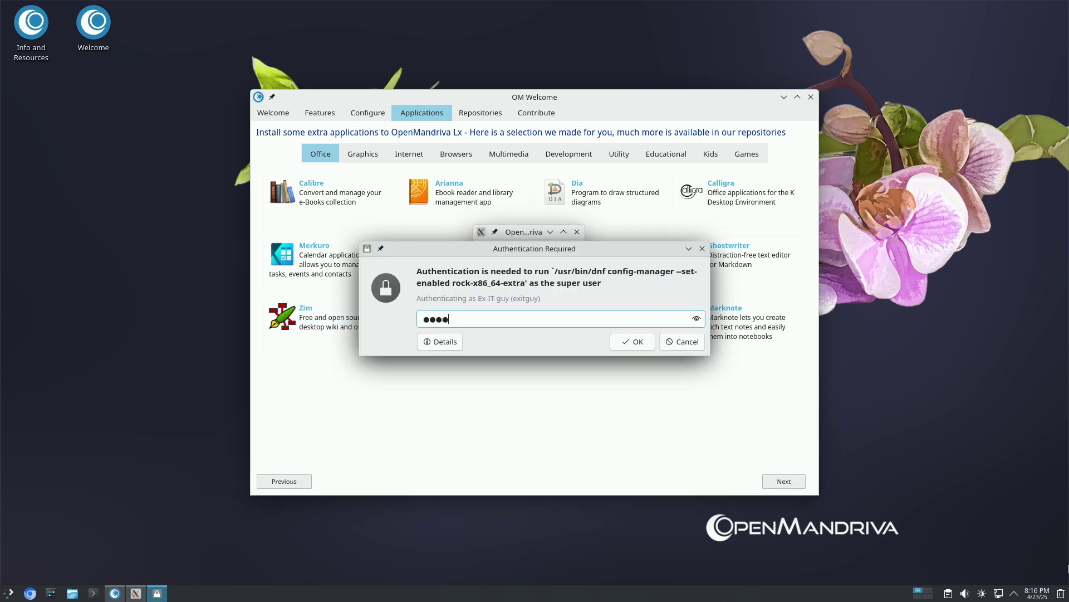
{"action": "key", "text": "Return"}
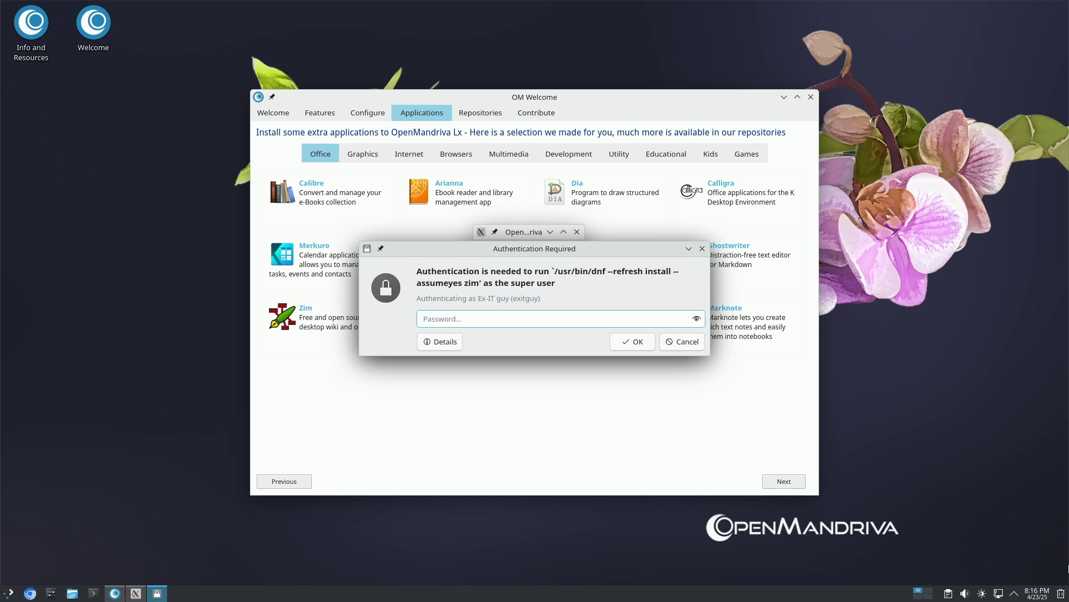
{"action": "type", "text": "password"}
{"action": "key", "text": "Return"}
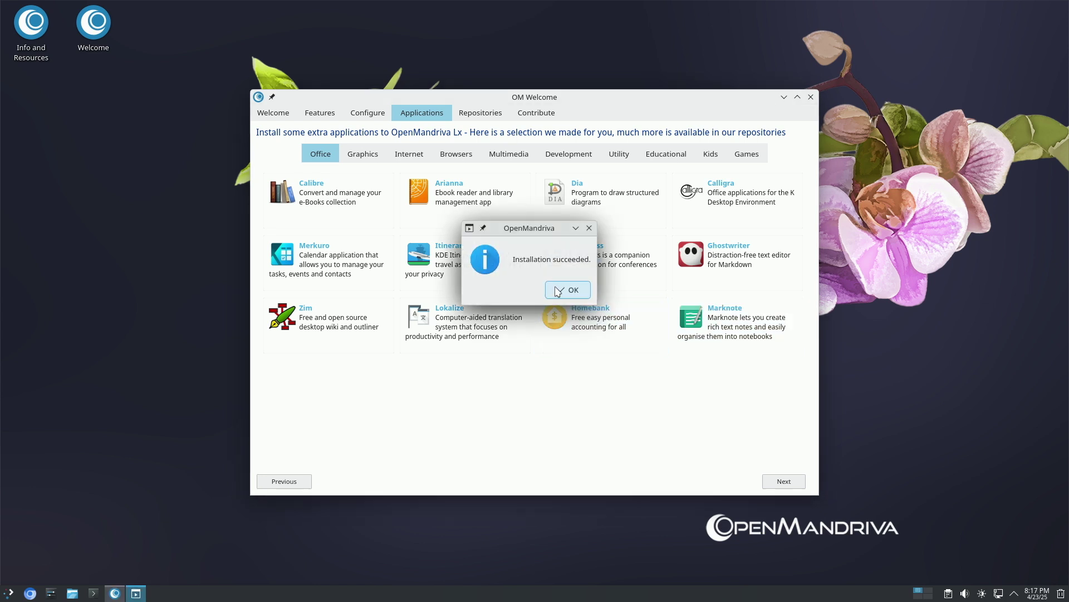
{"action": "left_click", "coordinate": [573, 290]}
{"action": "left_click", "coordinate": [11, 593]}
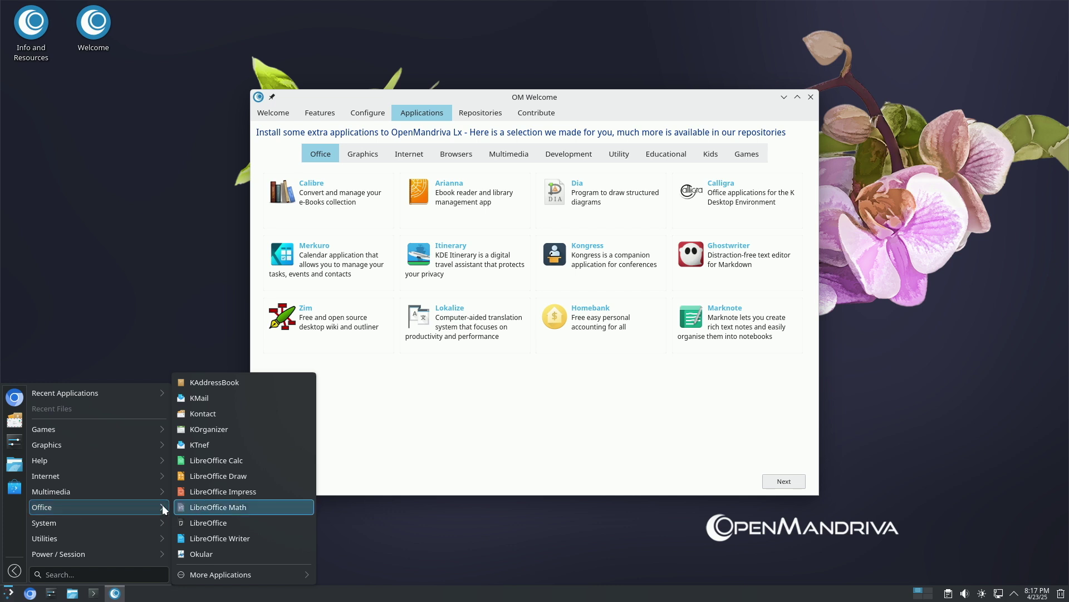
{"action": "mouse_move", "coordinate": [92, 538]}
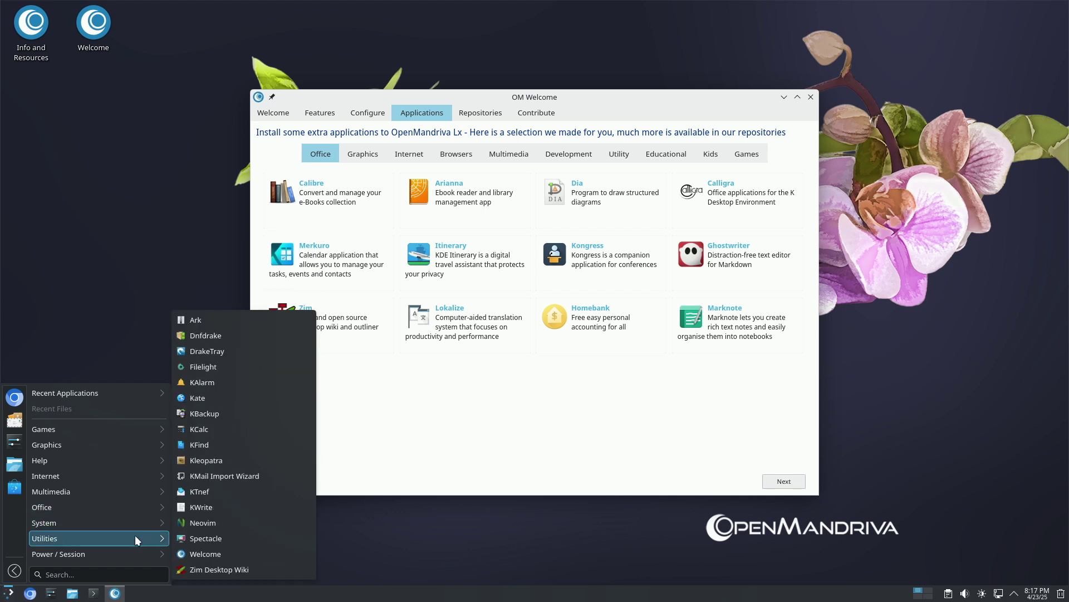
- Launch Zim from Utilities and create the Notes notebook for the Home page note
{"action": "left_click", "coordinate": [229, 569]}
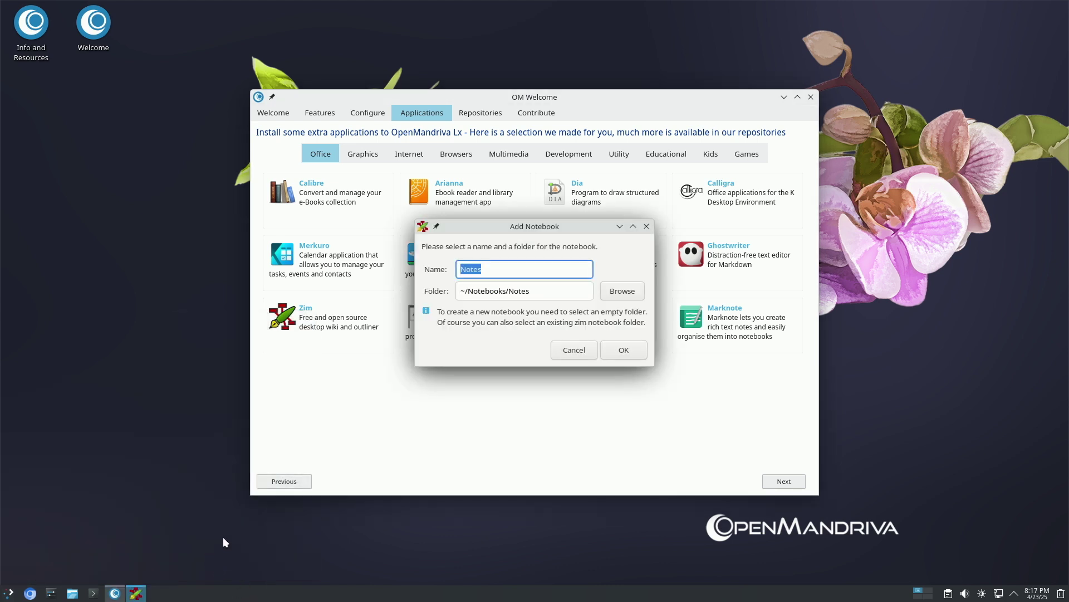
{"action": "left_click", "coordinate": [623, 349]}
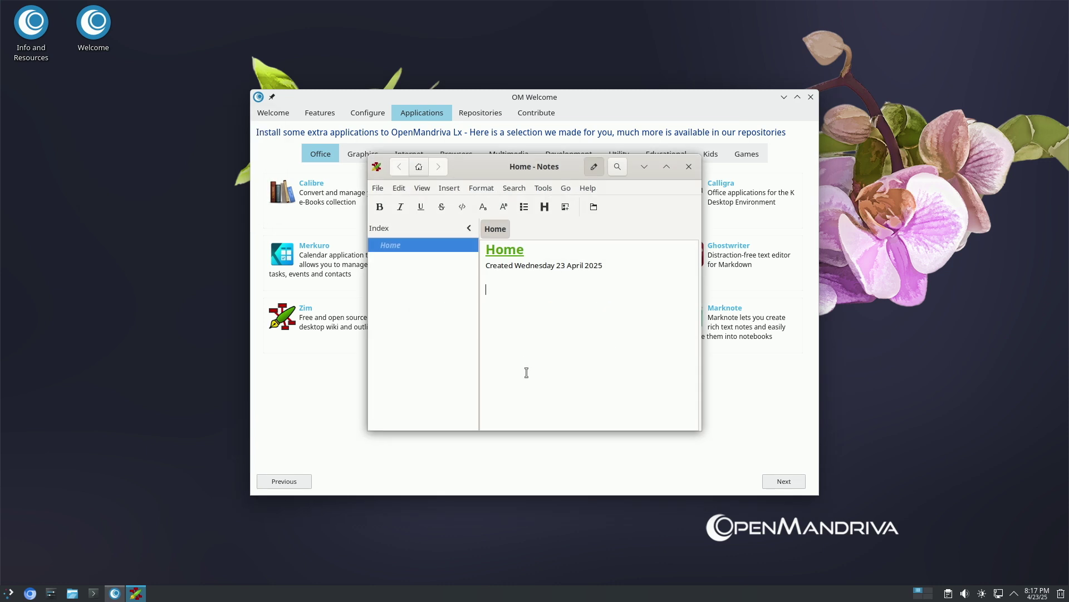
{"action": "type", "text": "Yeah I can take notw"}
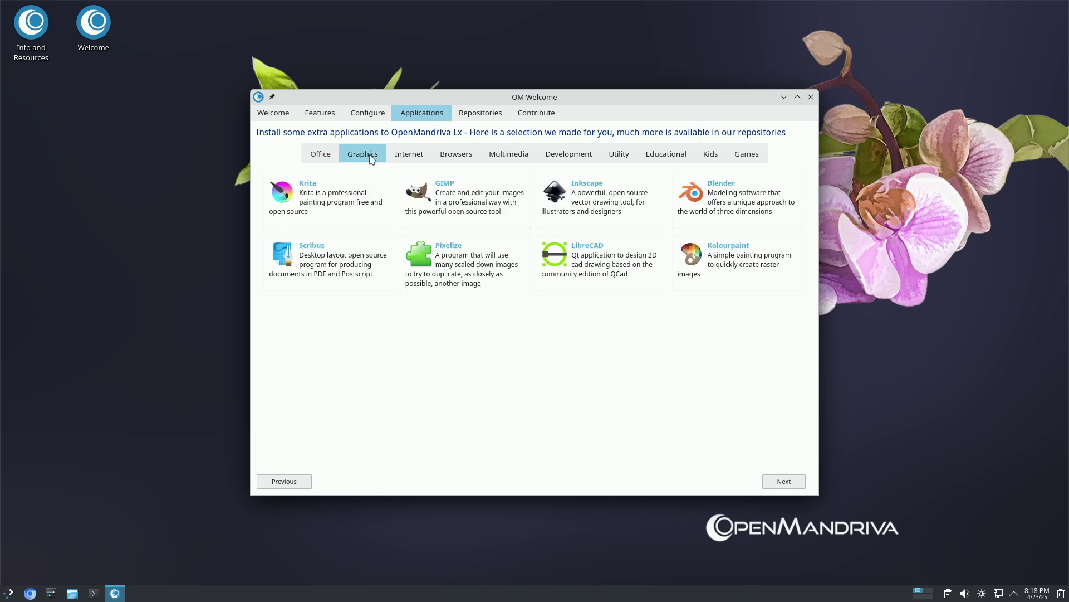
- Install GIMP from the Graphics suggestions with the password and dismiss its welcome dialog
{"action": "left_click", "coordinate": [463, 194]}
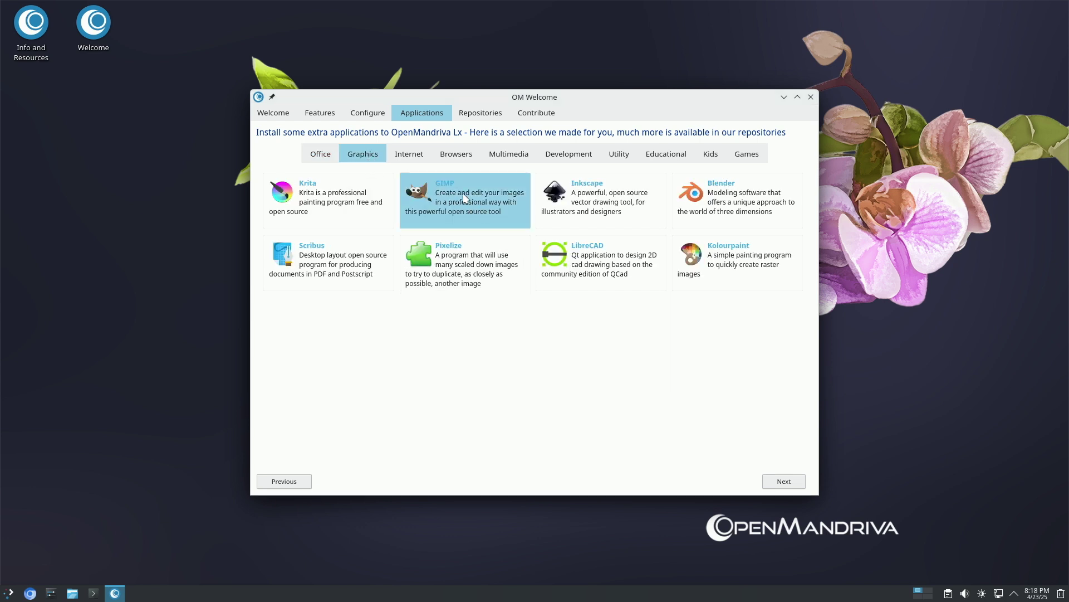
{"action": "left_click", "coordinate": [521, 298]}
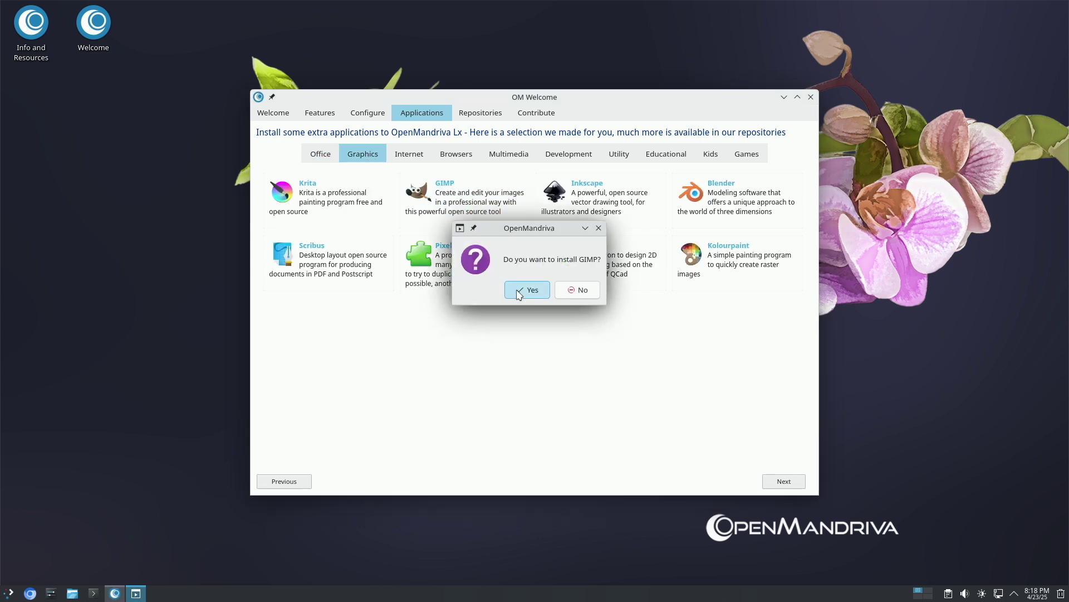
{"action": "key", "text": "Return"}
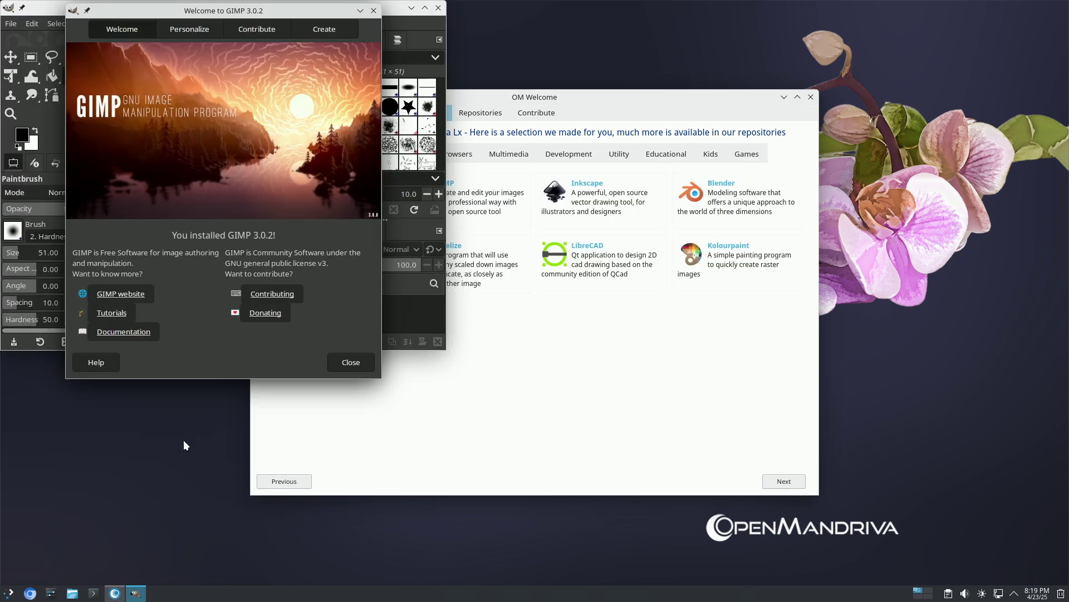
{"action": "left_click", "coordinate": [358, 364]}
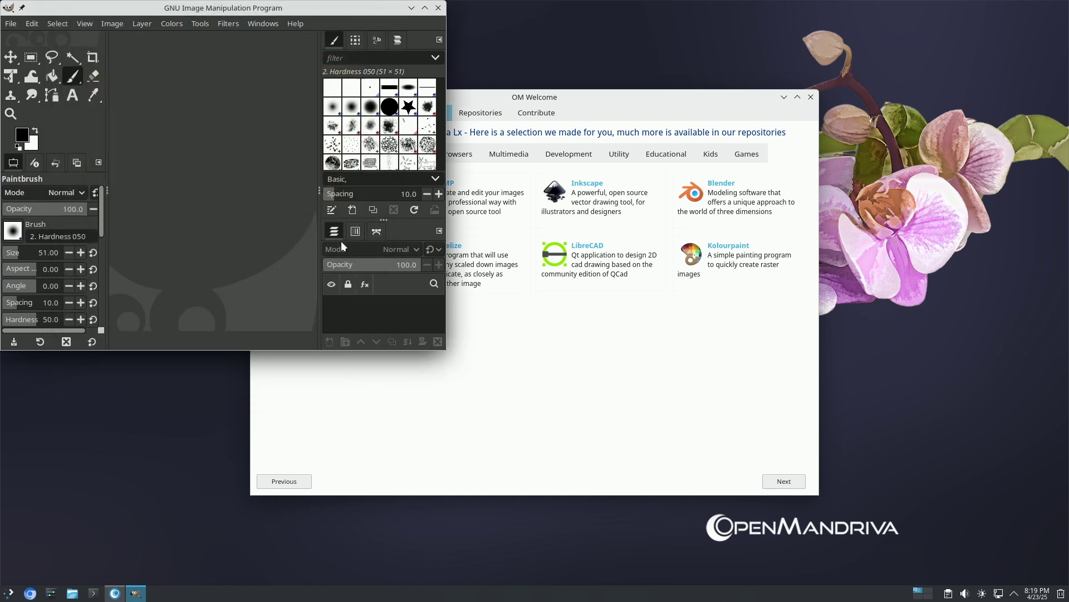
- Close GIMP, install Steam from the Games suggestions and launch it from the Games menu
{"action": "left_click", "coordinate": [438, 8]}
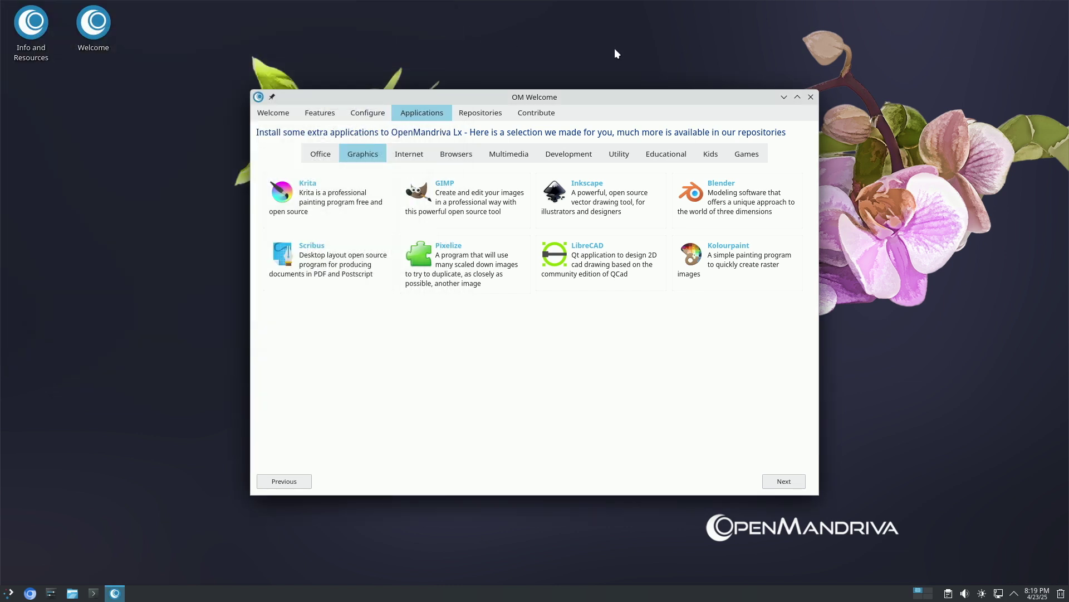
{"action": "left_click", "coordinate": [746, 154]}
{"action": "left_click", "coordinate": [314, 193]}
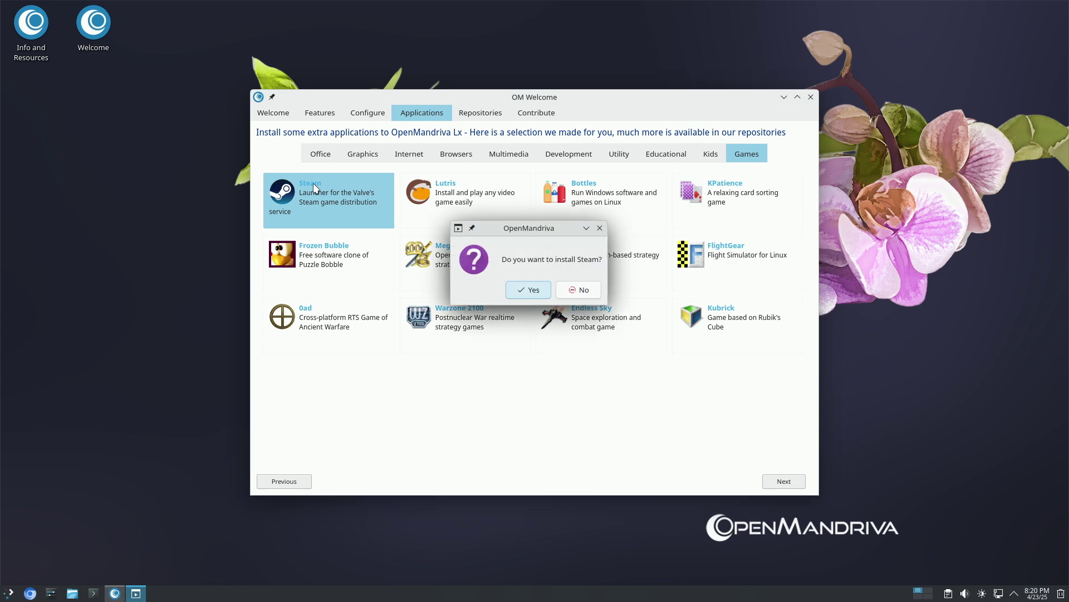
{"action": "left_click", "coordinate": [540, 285]}
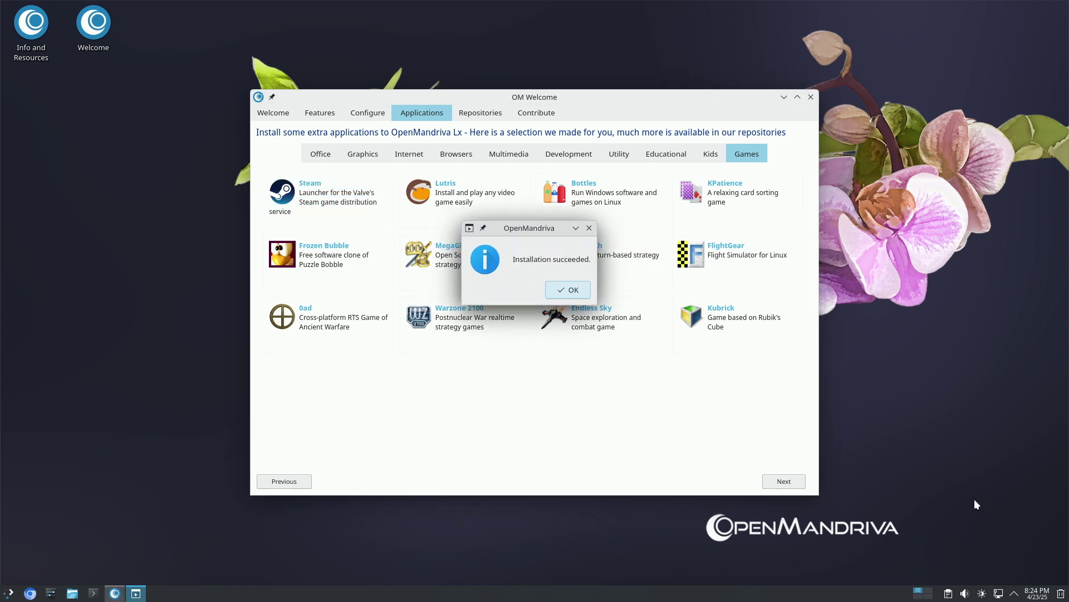
{"action": "left_click", "coordinate": [551, 295]}
{"action": "left_click", "coordinate": [10, 594]}
{"action": "left_click", "coordinate": [211, 444]}
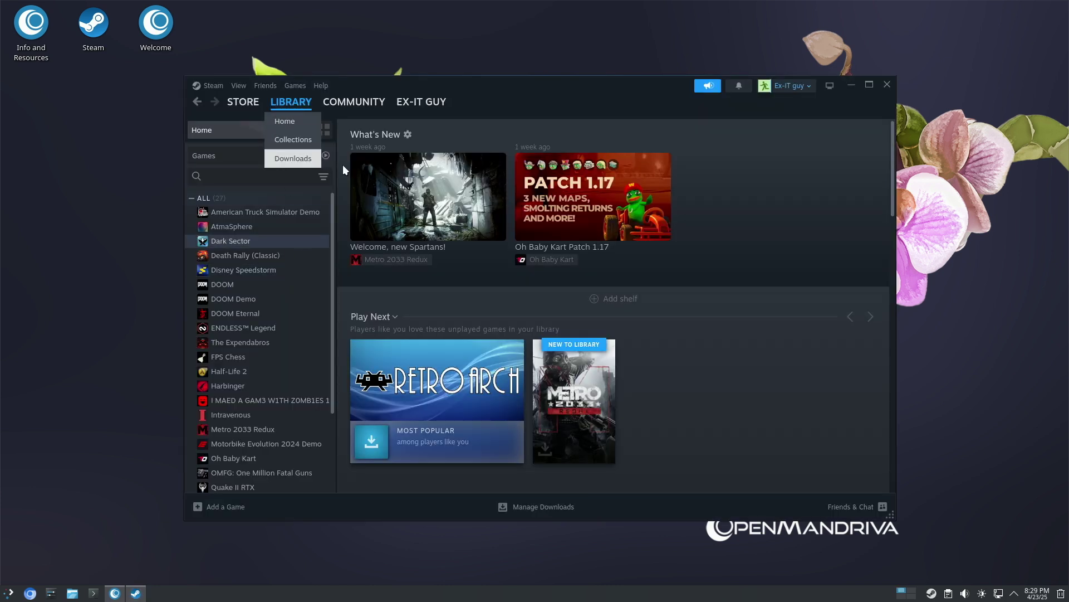
{"action": "scroll", "coordinate": [273, 275], "scroll_direction": "down", "scroll_amount": 4}
- Enable Steam Play for all other titles in Compatibility settings and restart Steam
{"action": "left_click", "coordinate": [234, 455]}
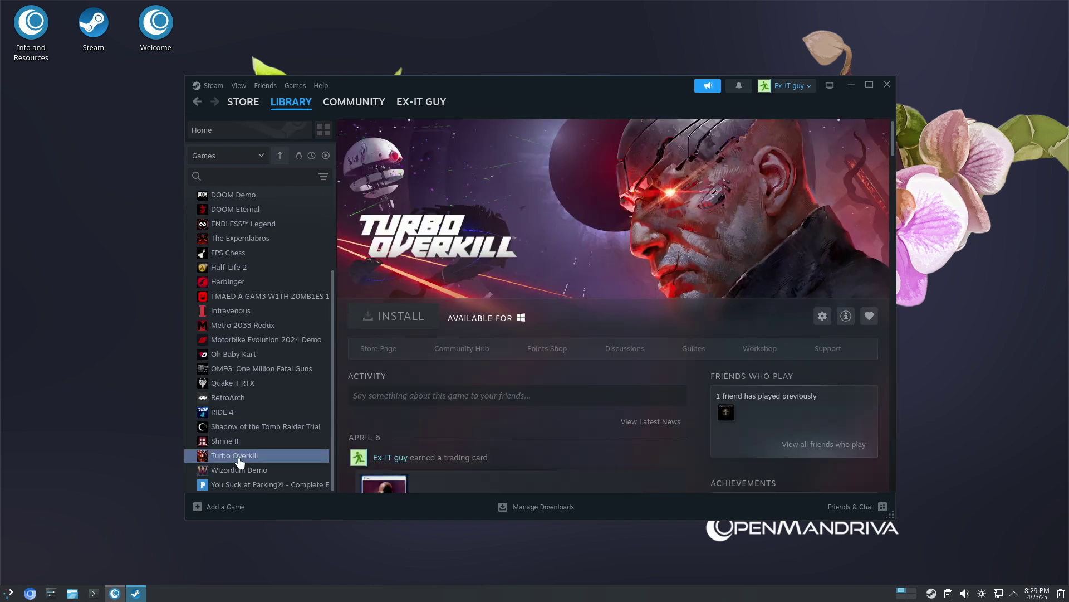
{"action": "left_click", "coordinate": [214, 85]}
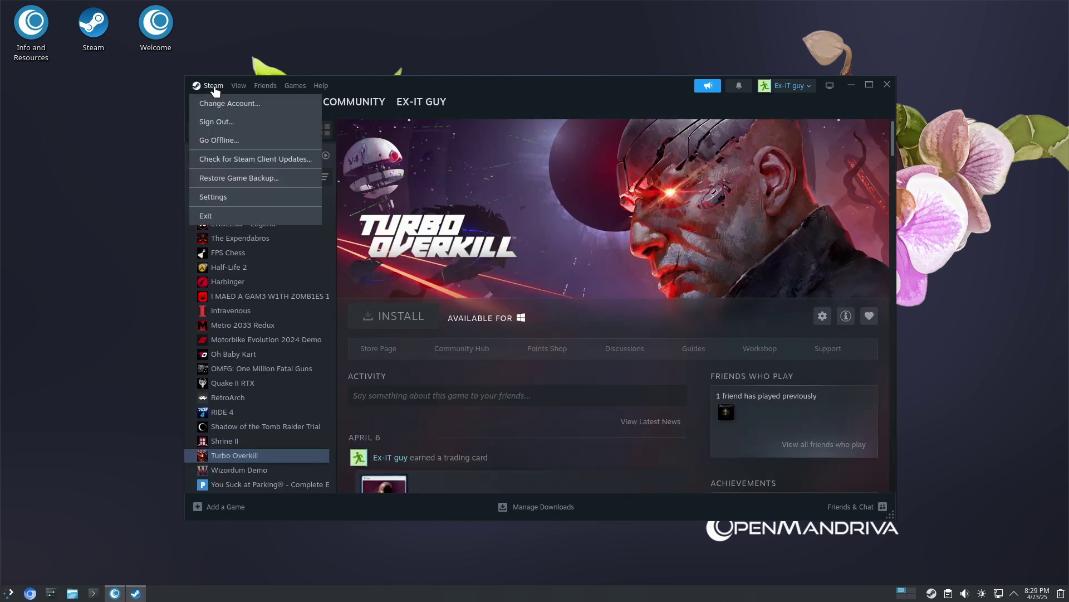
{"action": "left_click", "coordinate": [226, 195]}
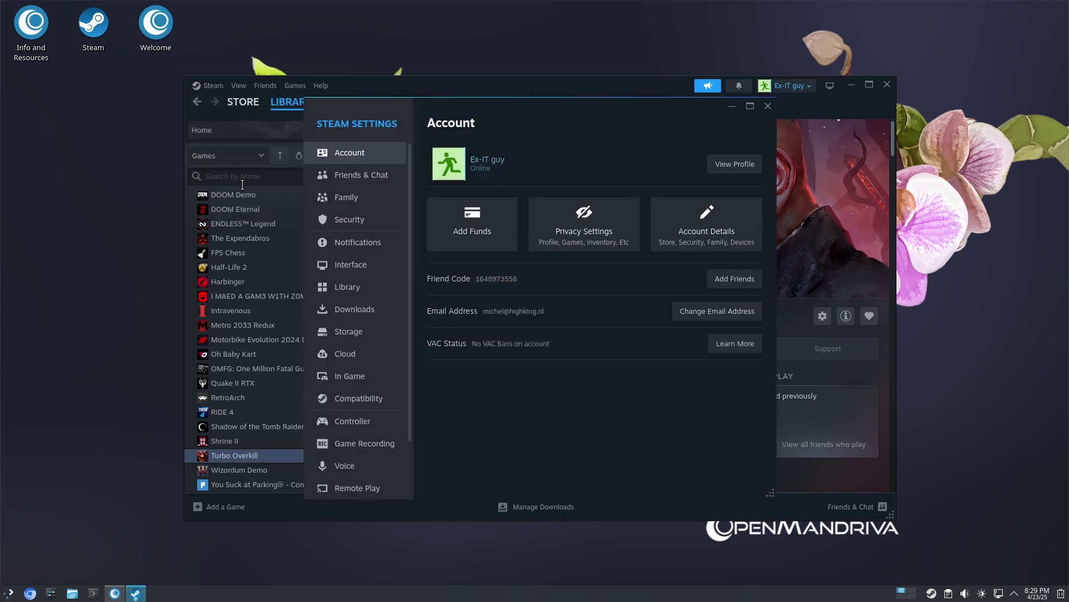
{"action": "left_click", "coordinate": [350, 398]}
{"action": "left_click", "coordinate": [749, 166]}
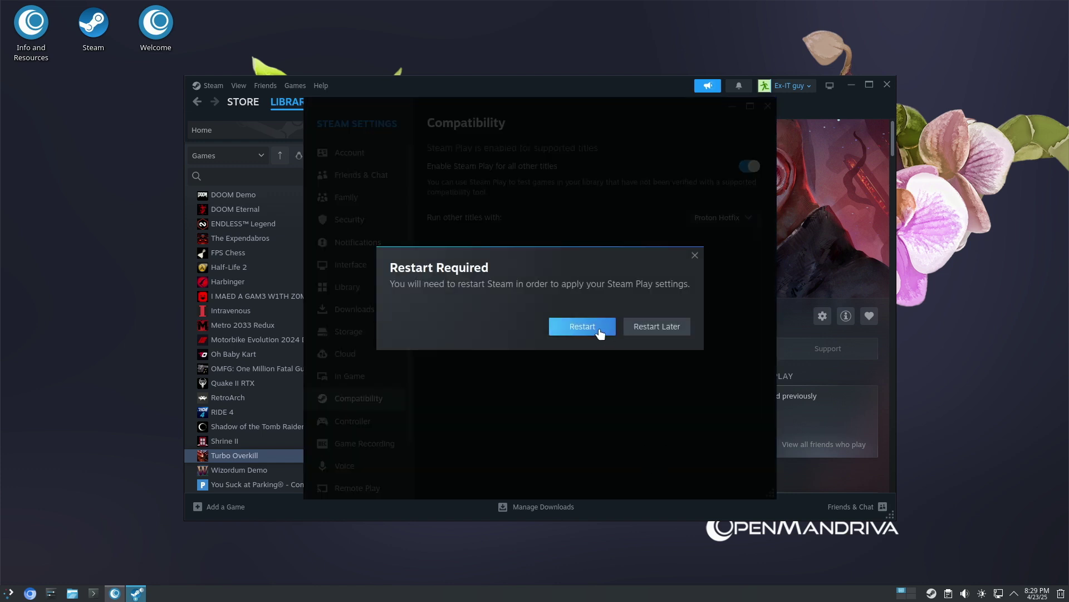
{"action": "left_click", "coordinate": [582, 326]}
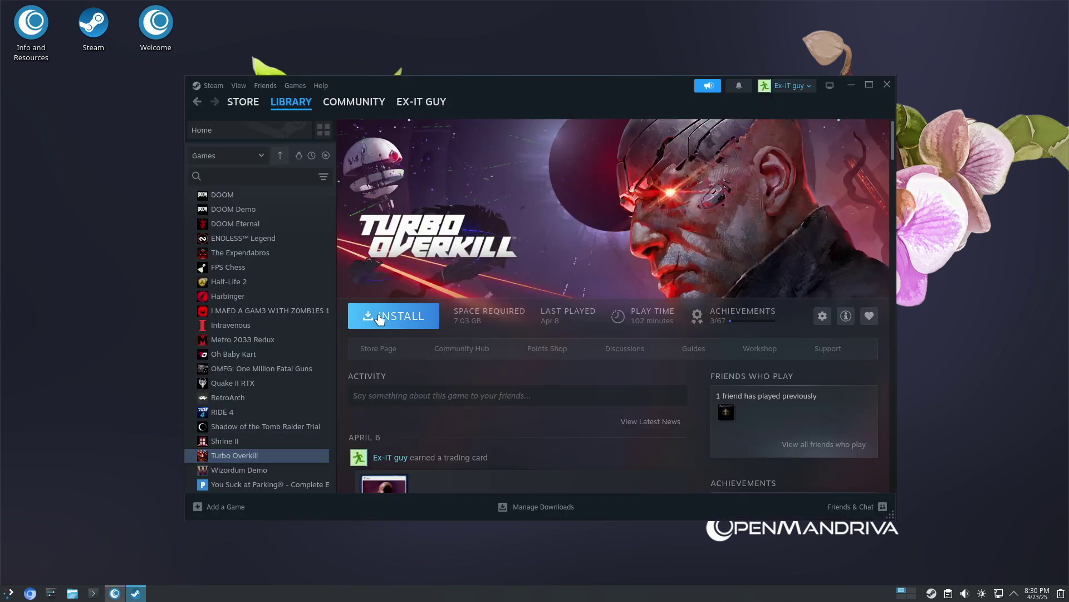
- Start installing Turbo Overkill to the local drive
{"action": "left_click", "coordinate": [378, 318]}
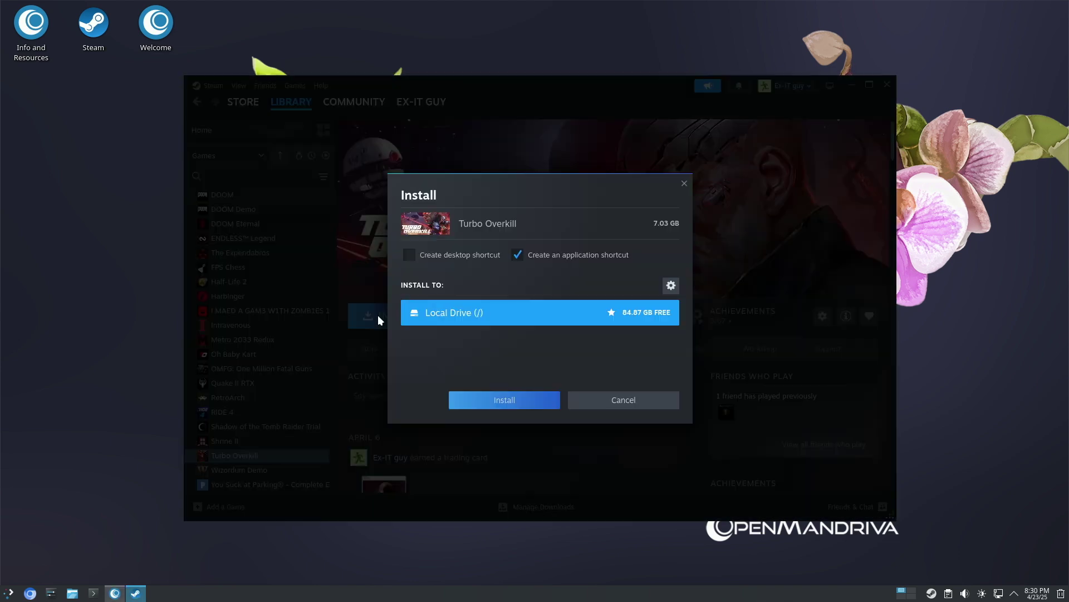
{"action": "left_click", "coordinate": [496, 404]}
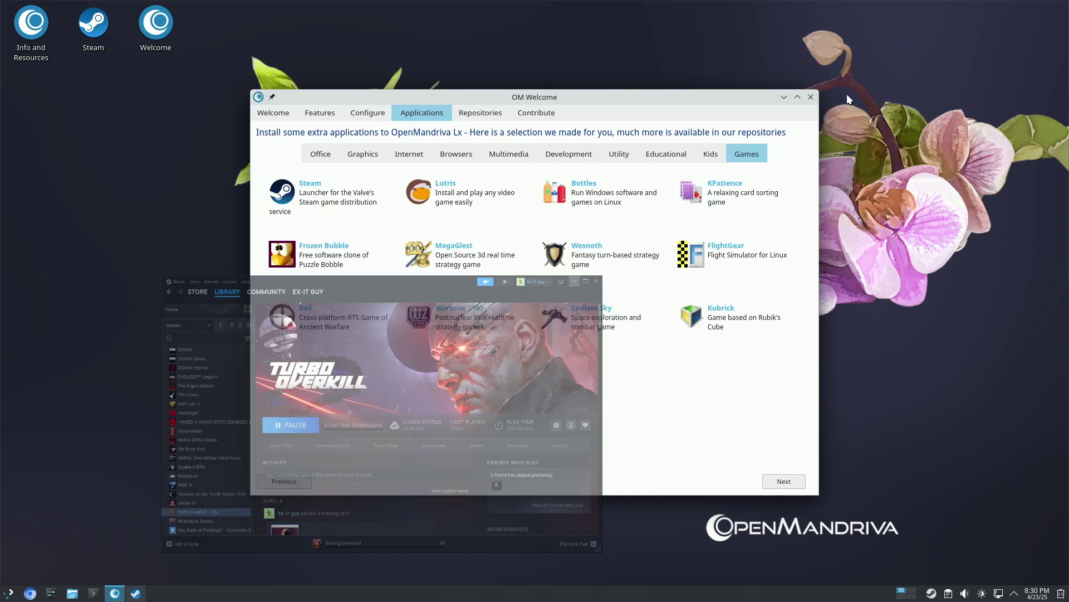
- Enable the Brave web browser repository in the picker, authorize it, and continue to the contribute page
{"action": "left_click", "coordinate": [496, 115]}
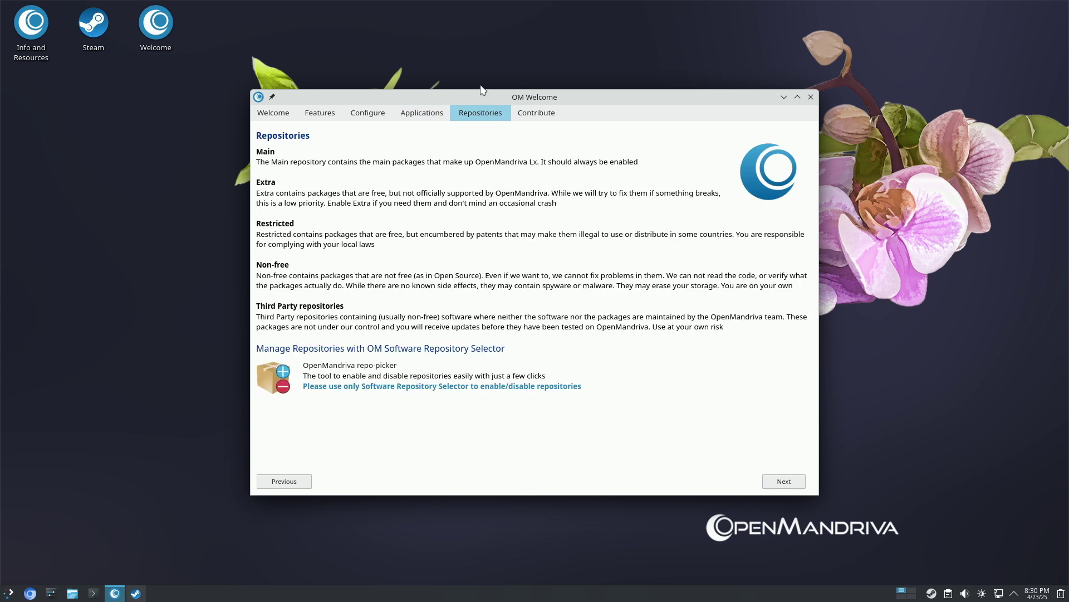
{"action": "left_click", "coordinate": [280, 372]}
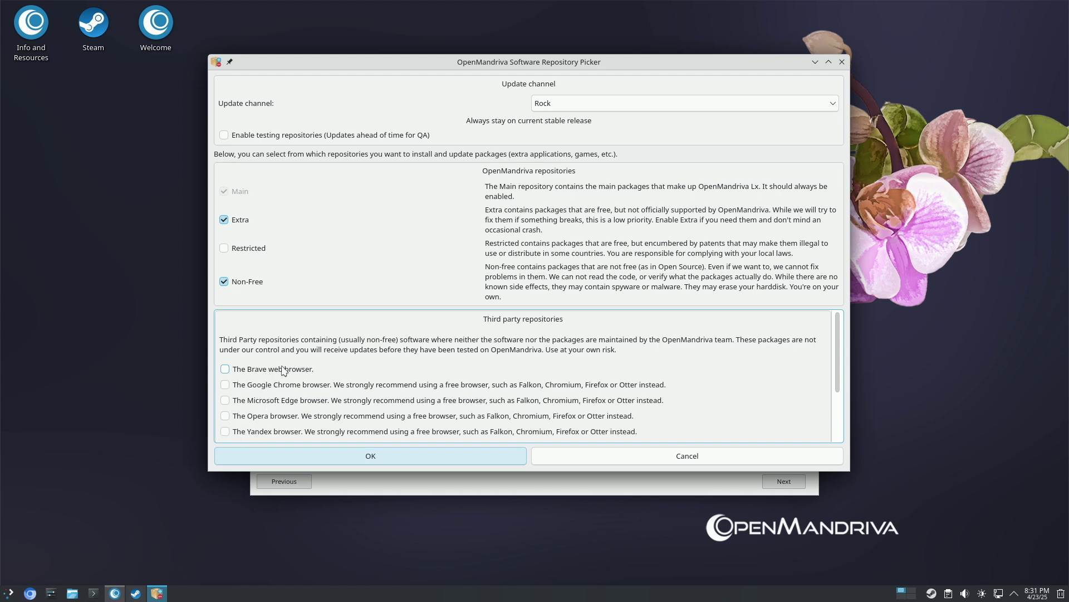
{"action": "left_click", "coordinate": [330, 455]}
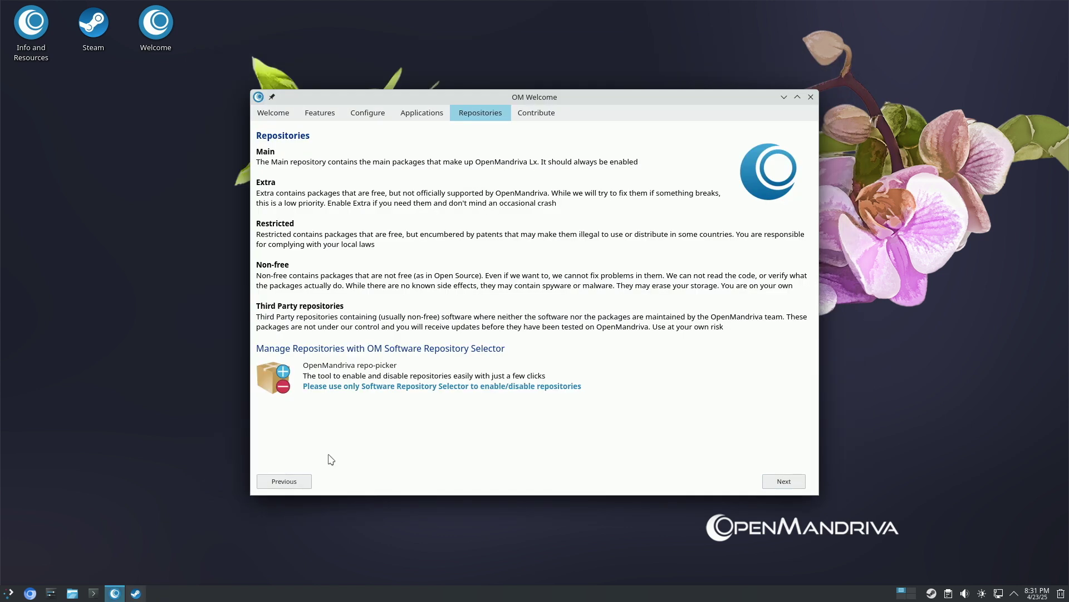
{"action": "left_click", "coordinate": [766, 475]}
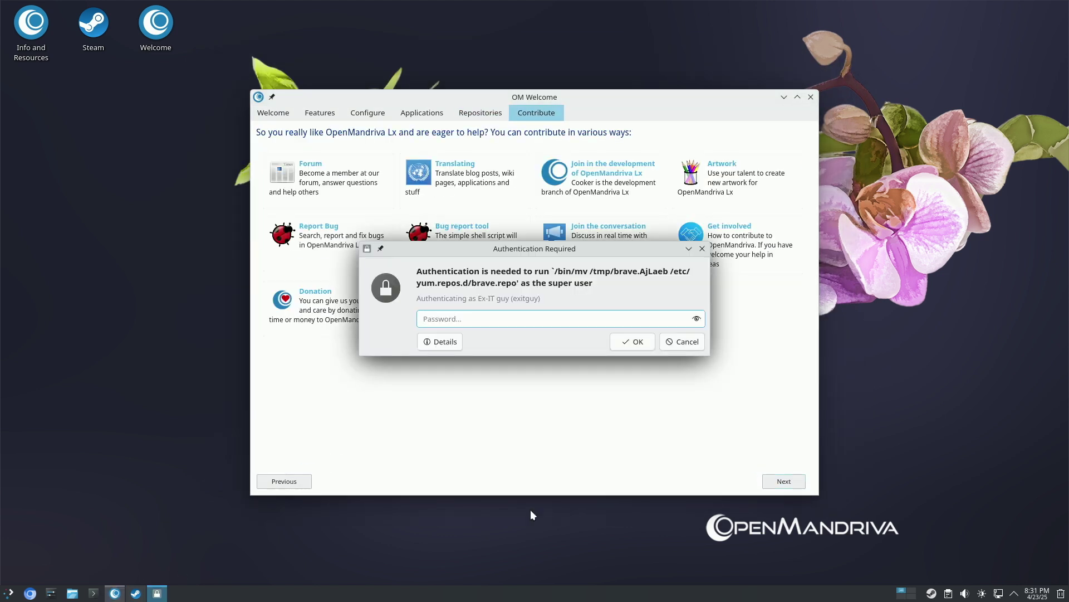
{"action": "key", "text": "Return"}
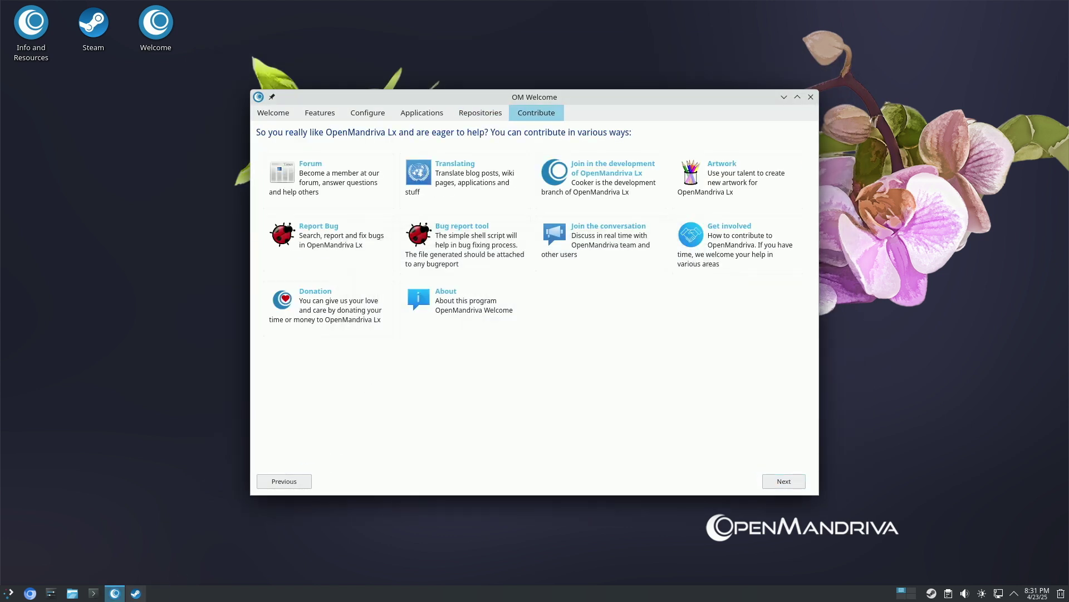
- Launch DnfDrake from the welcome centre's software management tools
{"action": "left_click", "coordinate": [368, 112]}
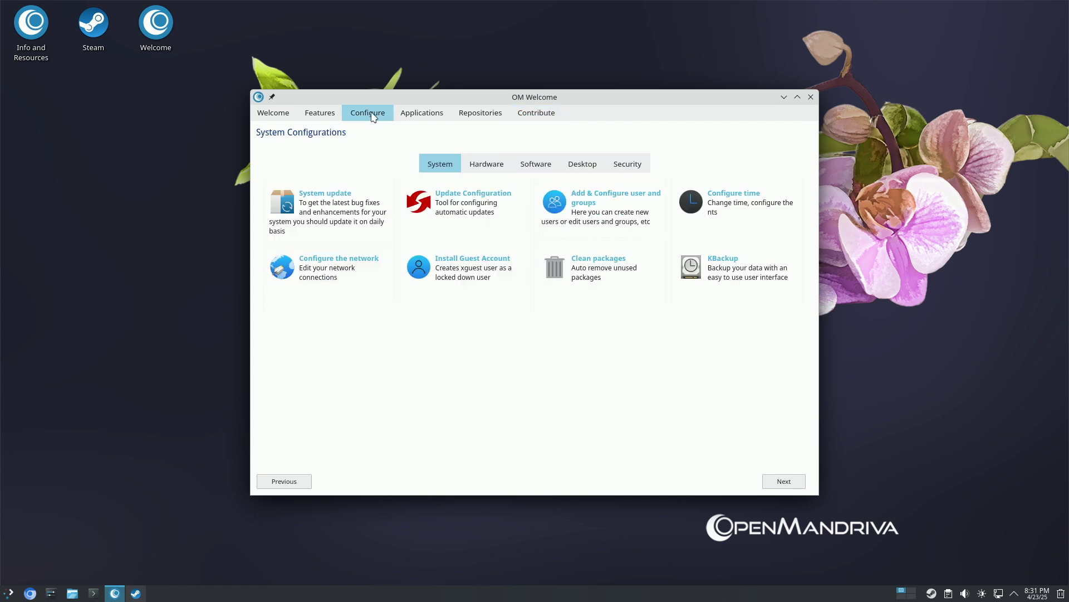
{"action": "left_click", "coordinate": [532, 167]}
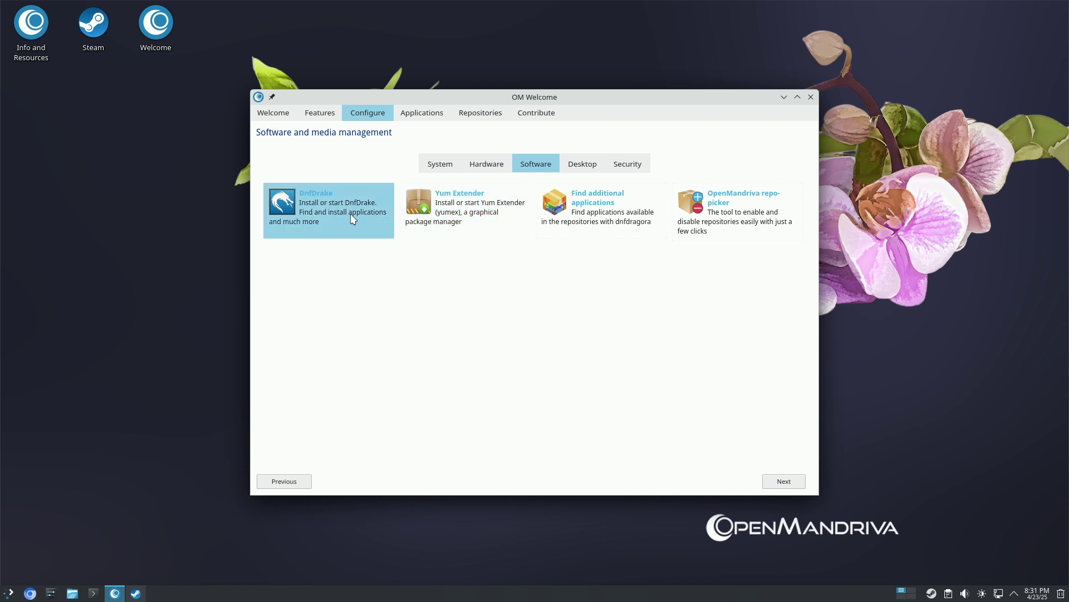
{"action": "left_click", "coordinate": [329, 195]}
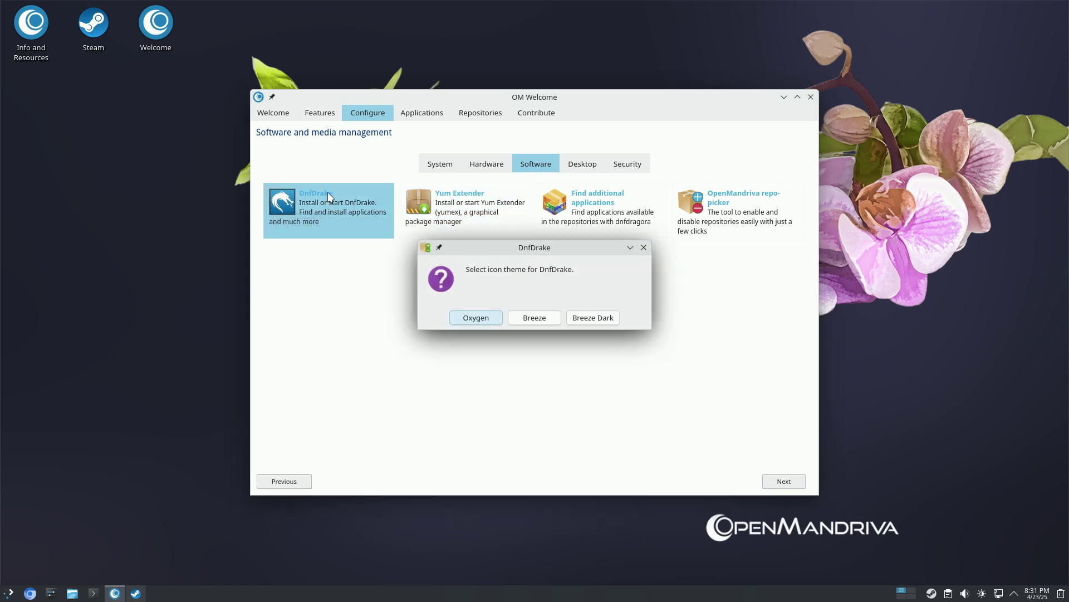
- Choose Oxygen icons, user mode, tray update notifications and Oxygen for DrakeTray
{"action": "left_click", "coordinate": [465, 319]}
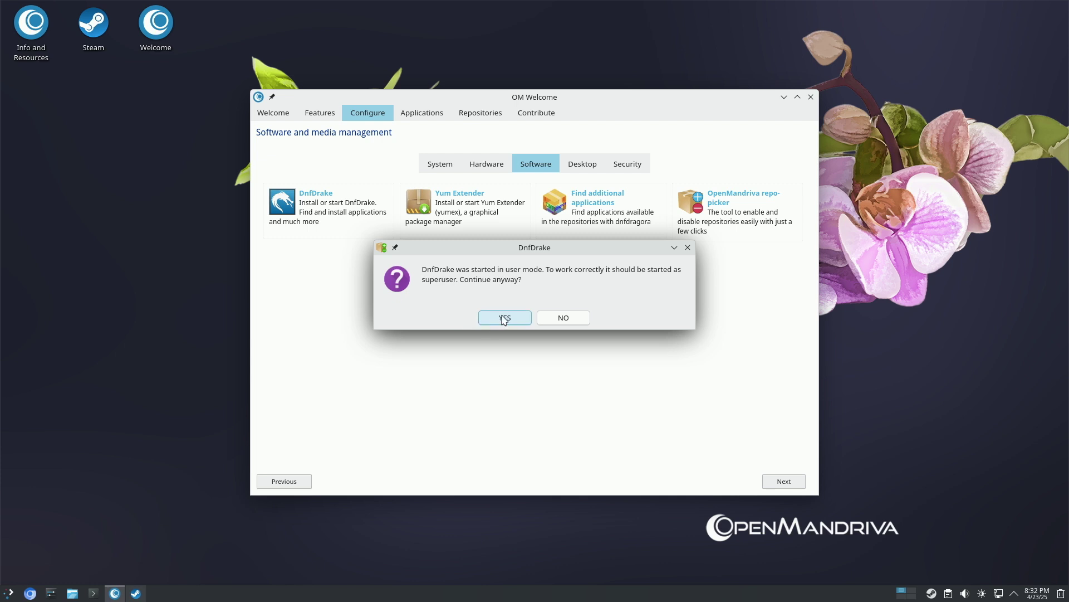
{"action": "left_click", "coordinate": [504, 318]}
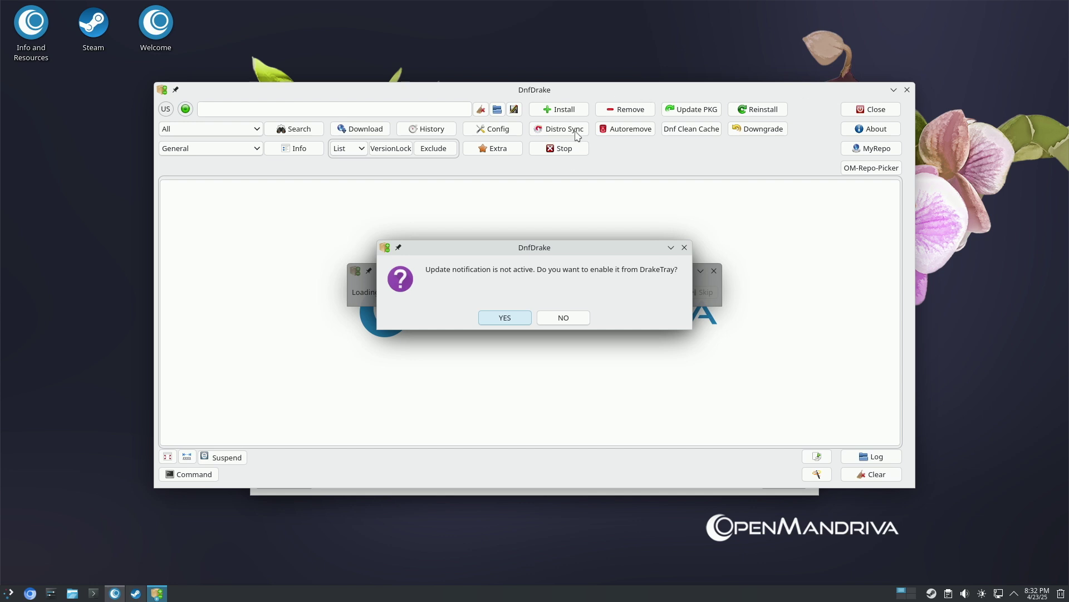
{"action": "left_click", "coordinate": [505, 318]}
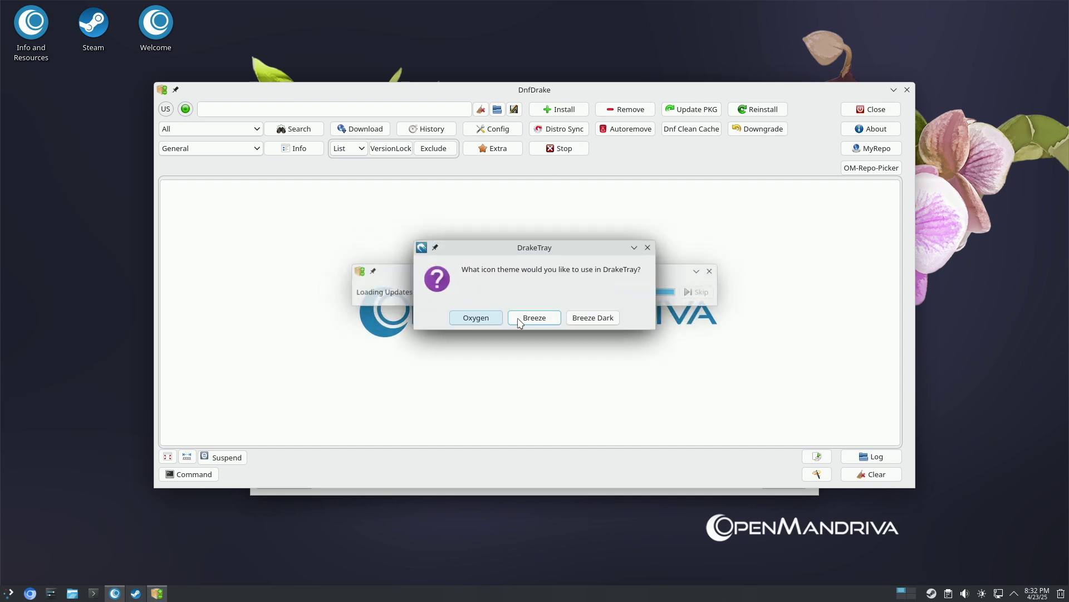
{"action": "left_click", "coordinate": [490, 321]}
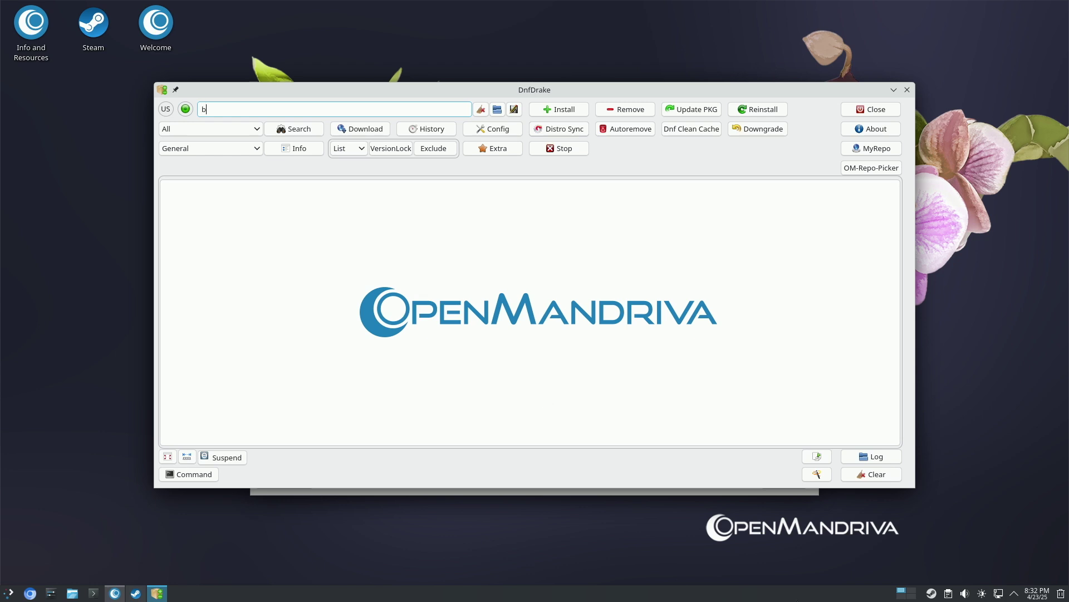
{"action": "type", "text": "rave"}
- Search installed packages for brave, browser, firefox and nvidia, then close DnfDrake
{"action": "key", "text": "Return"}
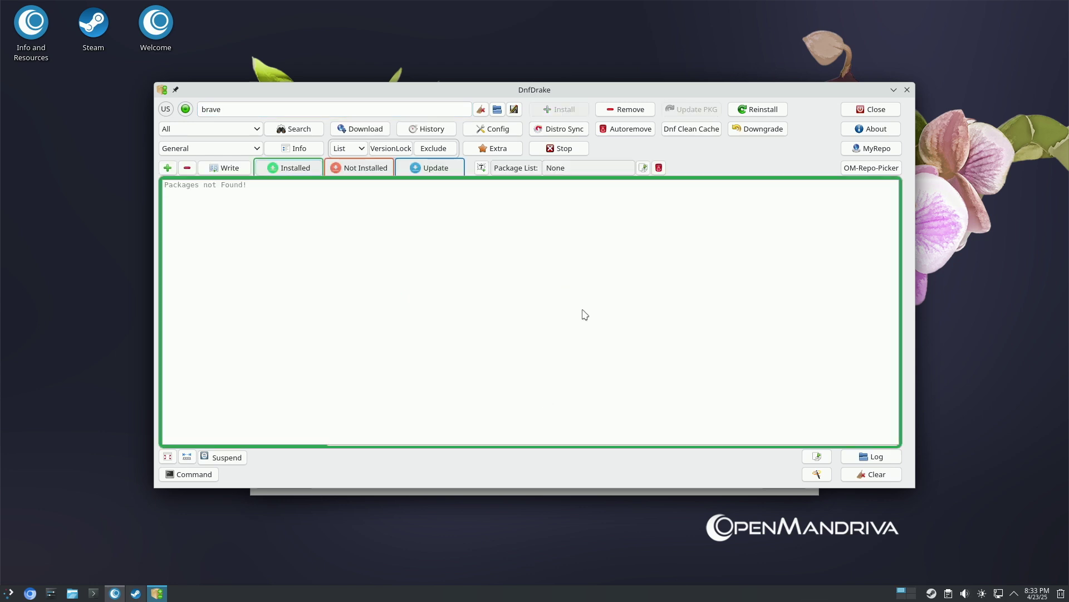
{"action": "key", "text": "BackSpace"}
{"action": "key", "text": "BackSpace"}
{"action": "key", "text": "BackSpace"}
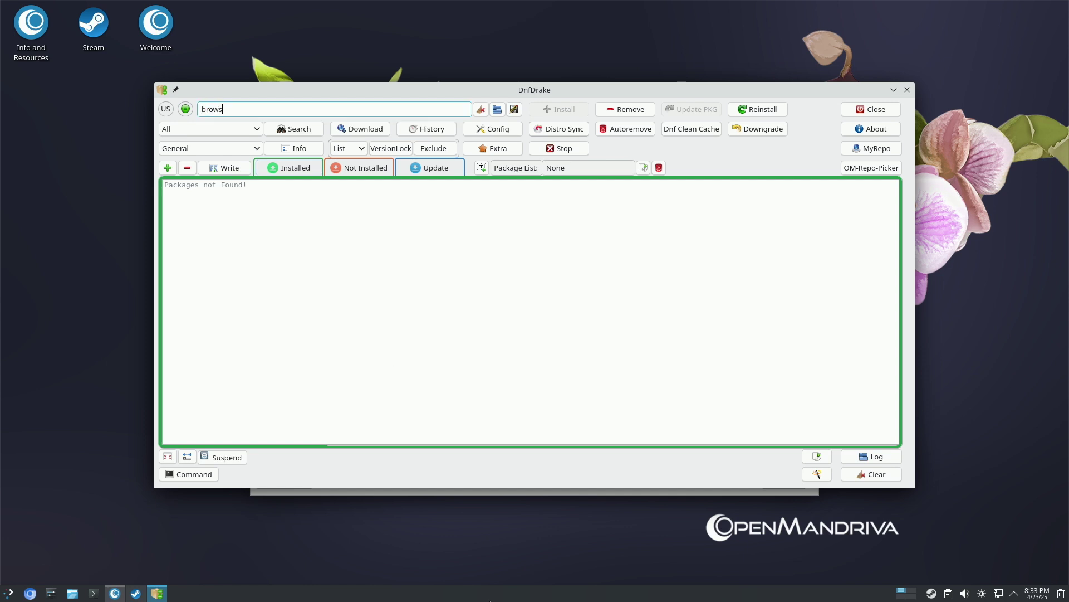
{"action": "type", "text": "er"}
{"action": "key", "text": "ctrl+a"}
{"action": "key", "text": "BackSpace"}
{"action": "type", "text": "f"}
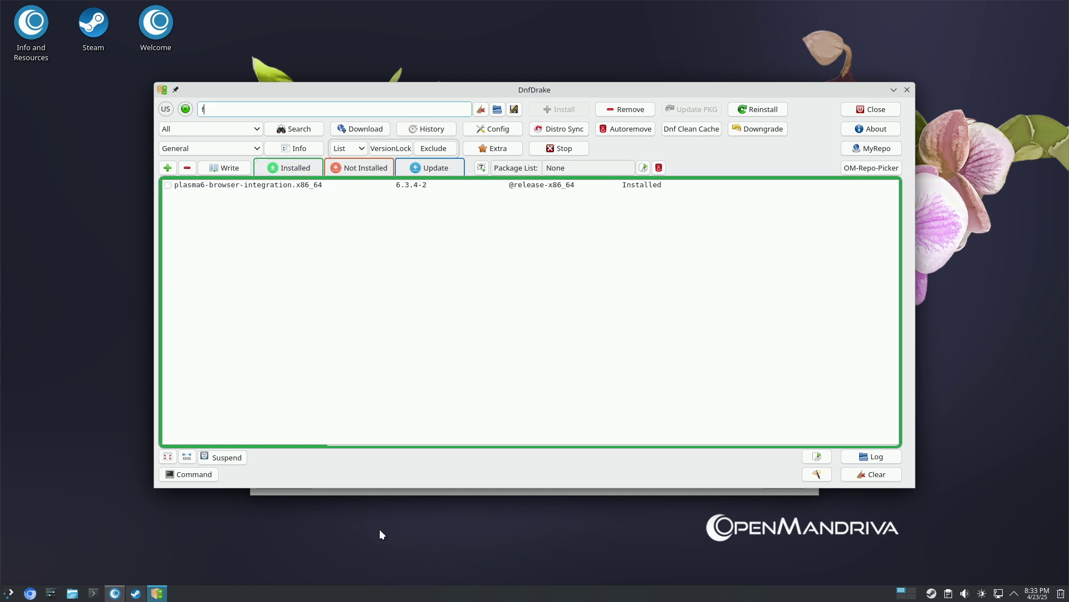
{"action": "type", "text": "ox"}
{"action": "key", "text": "Return"}
{"action": "key", "text": "ctrl+a"}
{"action": "key", "text": "BackSpace"}
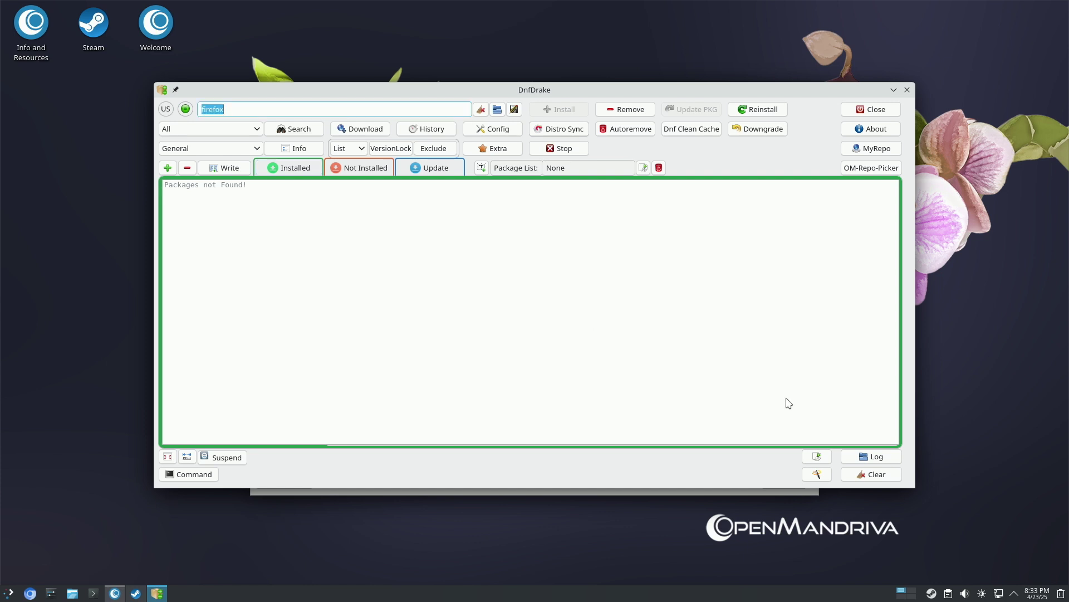
{"action": "type", "text": "nvidia"}
{"action": "key", "text": "Return"}
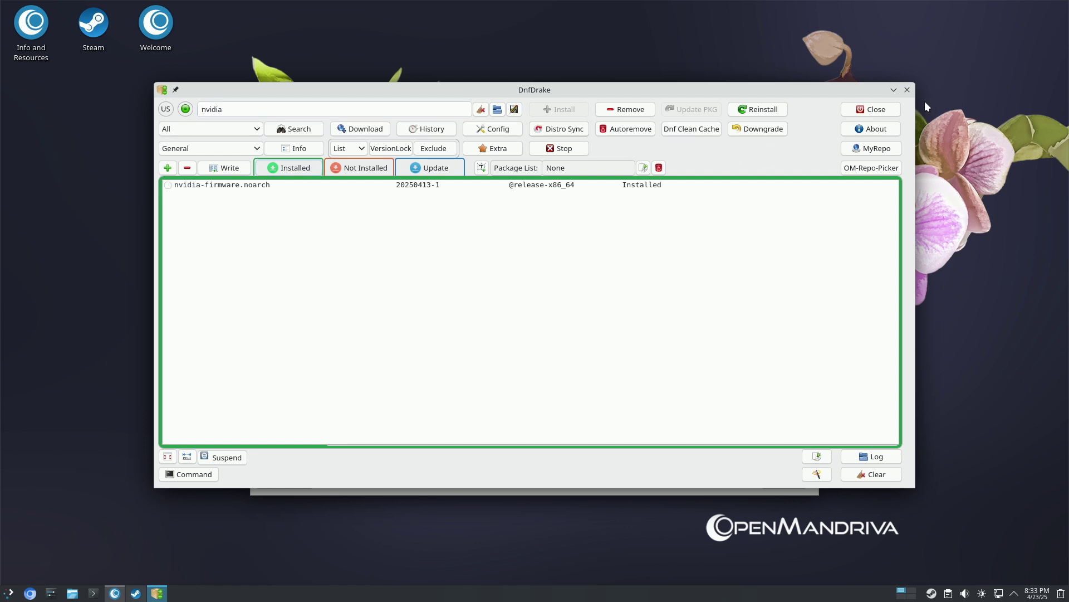
{"action": "left_click", "coordinate": [871, 108]}
- Search KDE Discover for brave, finding only themes and wallpapers, then close it
{"action": "key", "text": "super"}
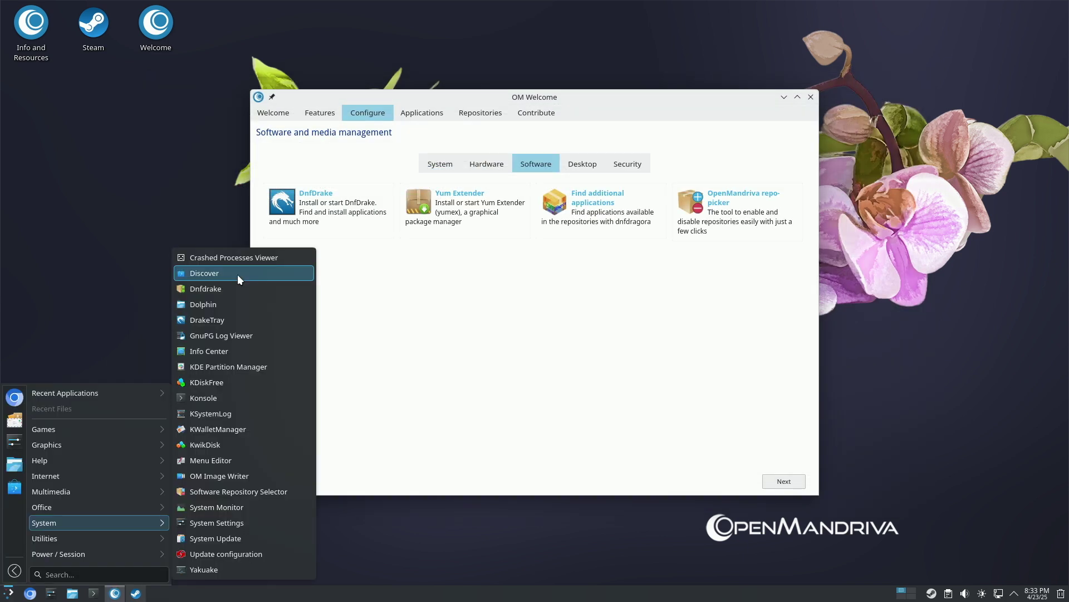
{"action": "left_click", "coordinate": [237, 275]}
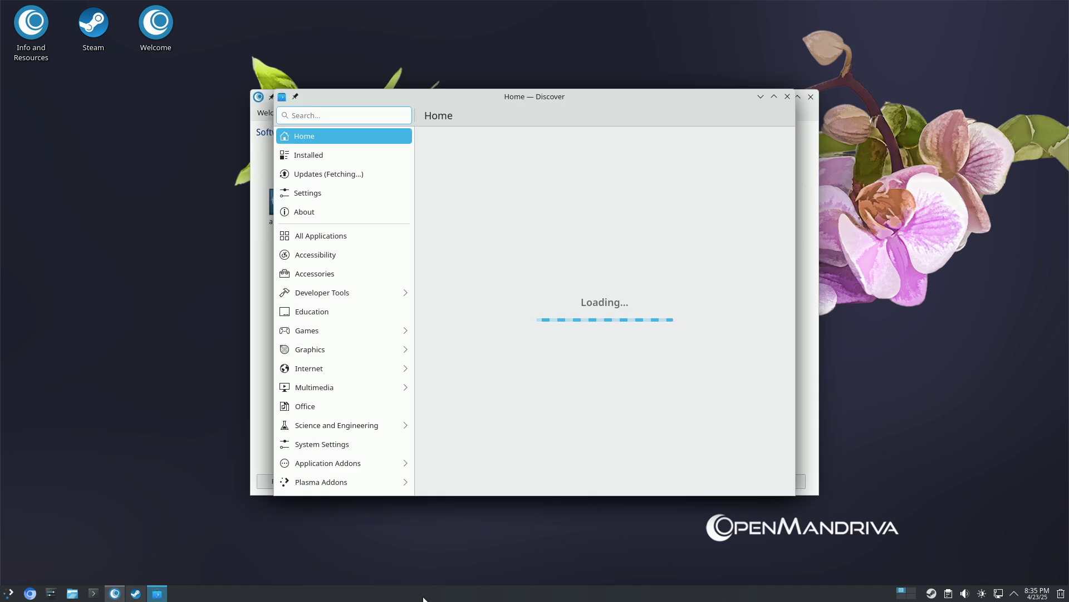
{"action": "type", "text": "brave"}
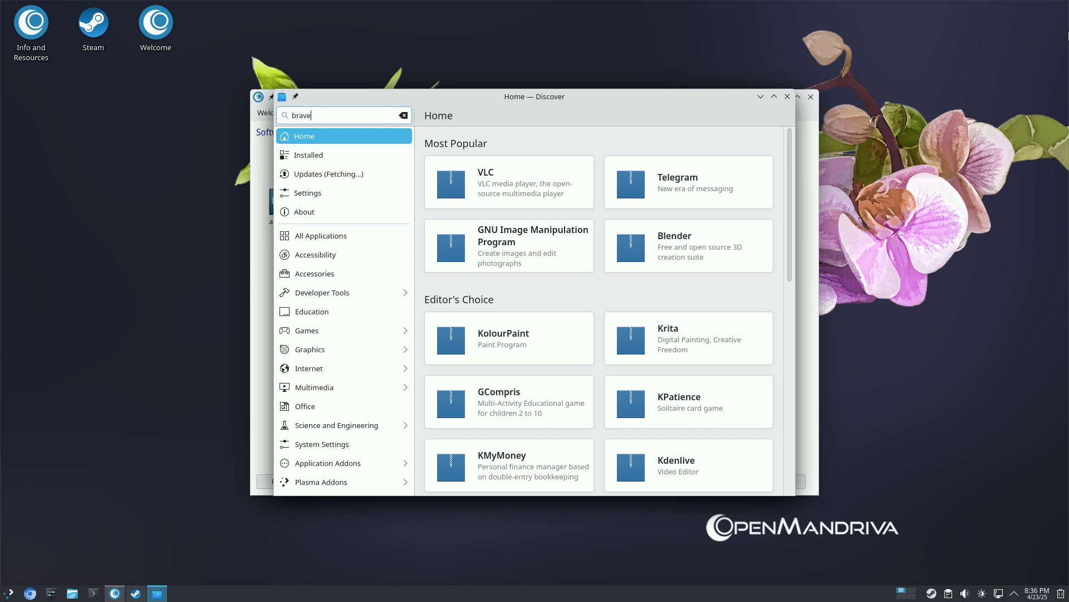
{"action": "key", "text": "Return"}
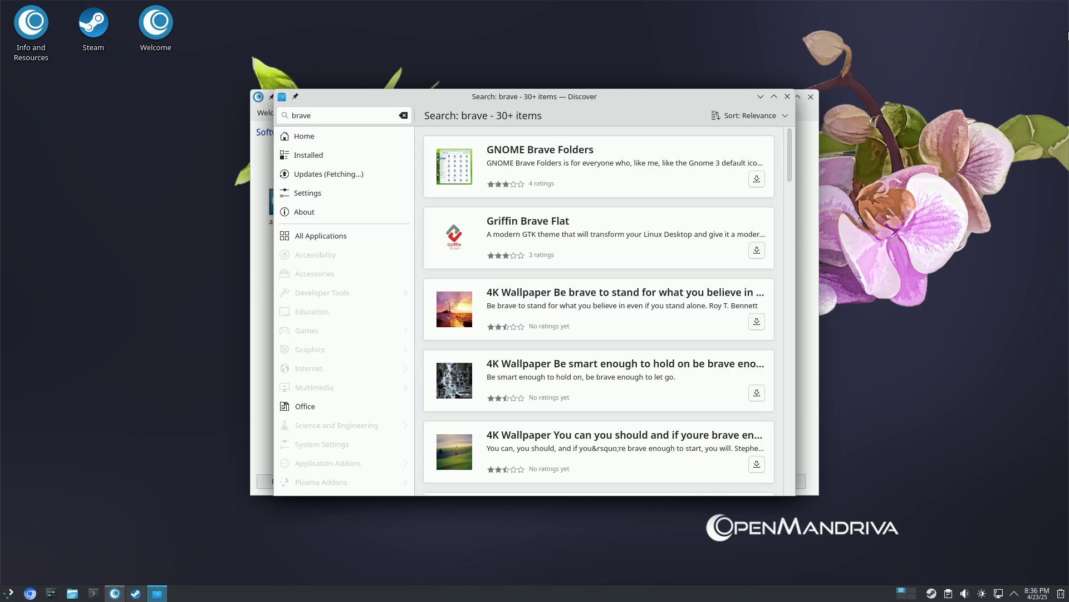
{"action": "left_click", "coordinate": [788, 98]}
- Confirm Brave's repository is enabled in the selector and return to the software tools
{"action": "left_click", "coordinate": [485, 113]}
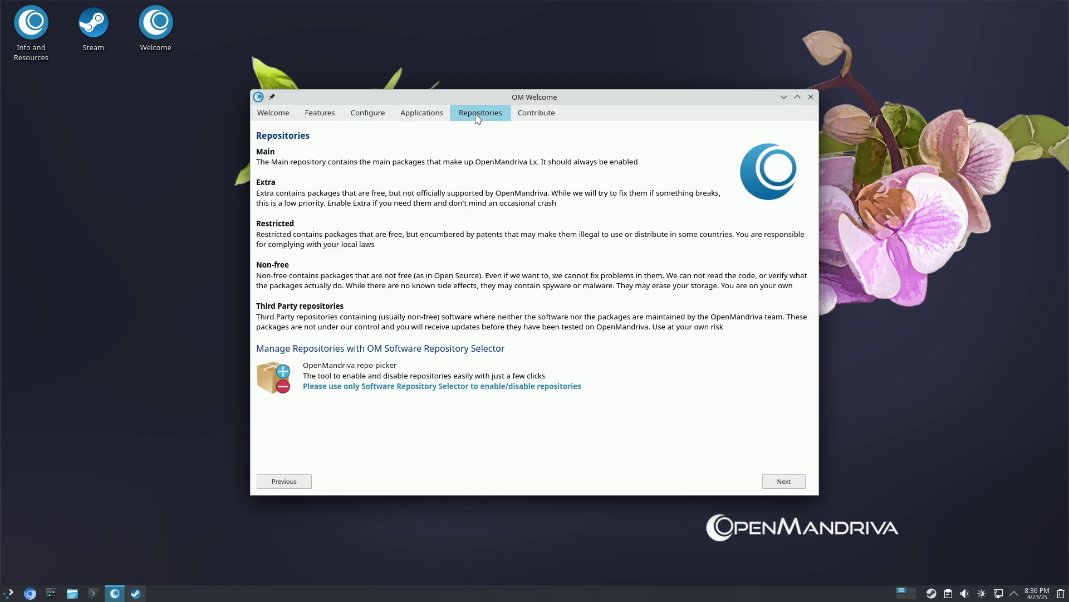
{"action": "left_click", "coordinate": [320, 333]}
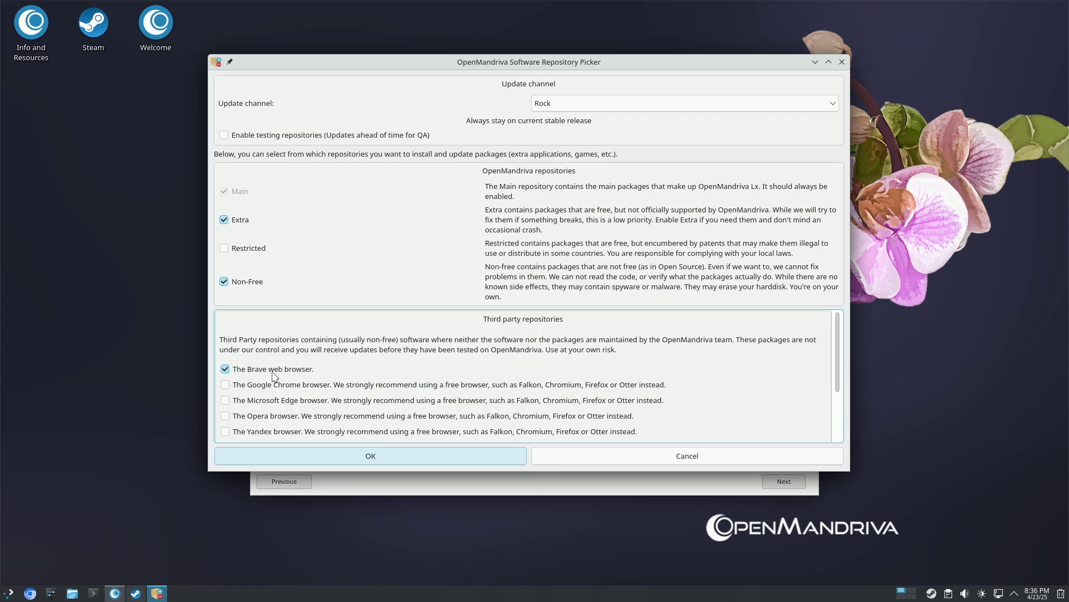
{"action": "left_click", "coordinate": [450, 460]}
{"action": "left_click", "coordinate": [367, 112]}
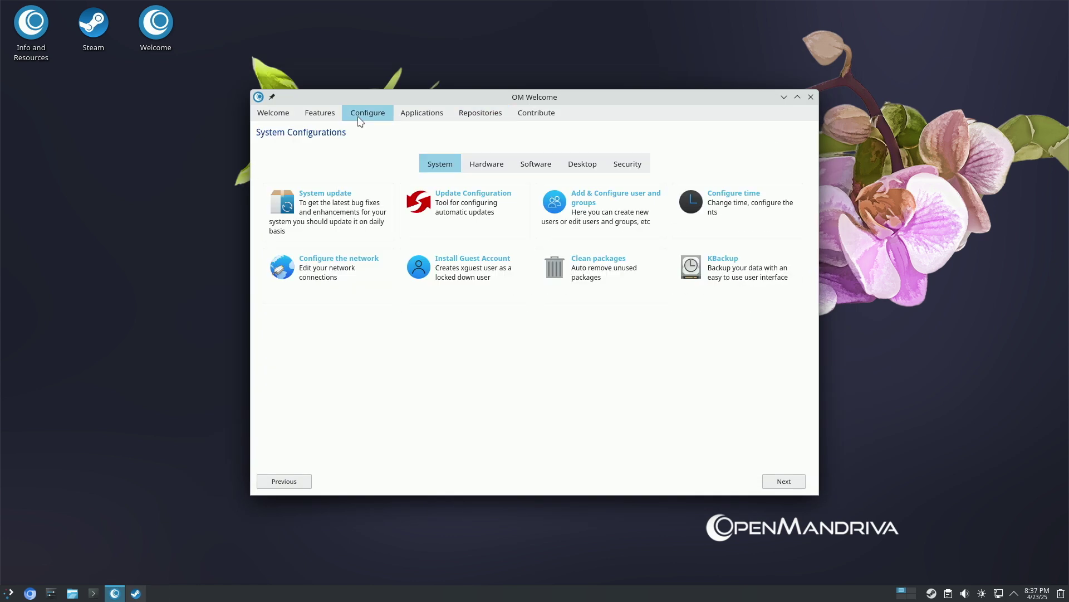
{"action": "left_click", "coordinate": [535, 164]}
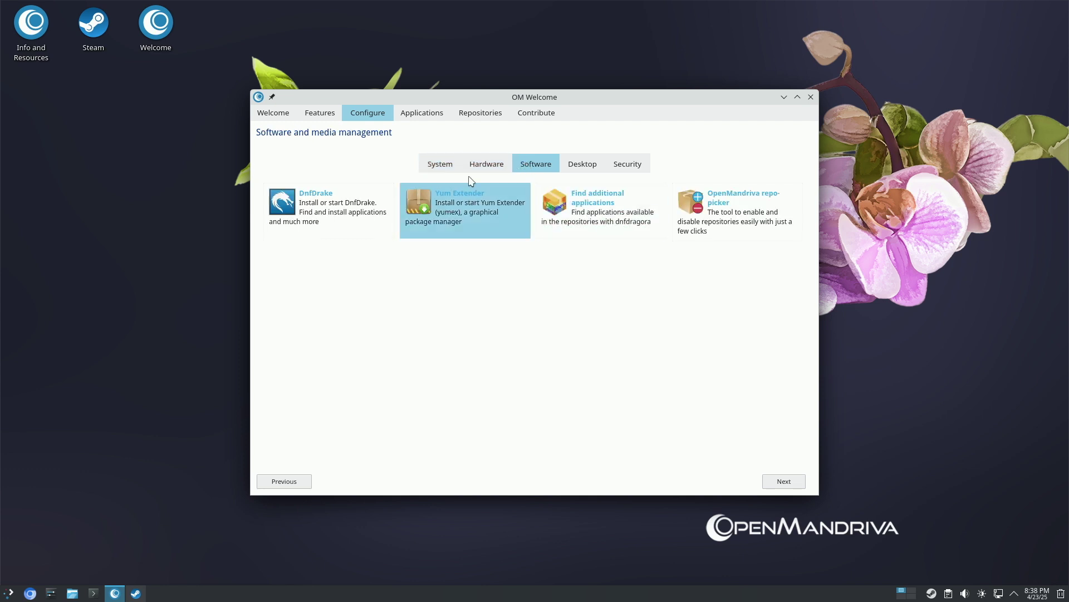
- Install Yum Extender from the welcome centre and start it
{"action": "left_click", "coordinate": [458, 195]}
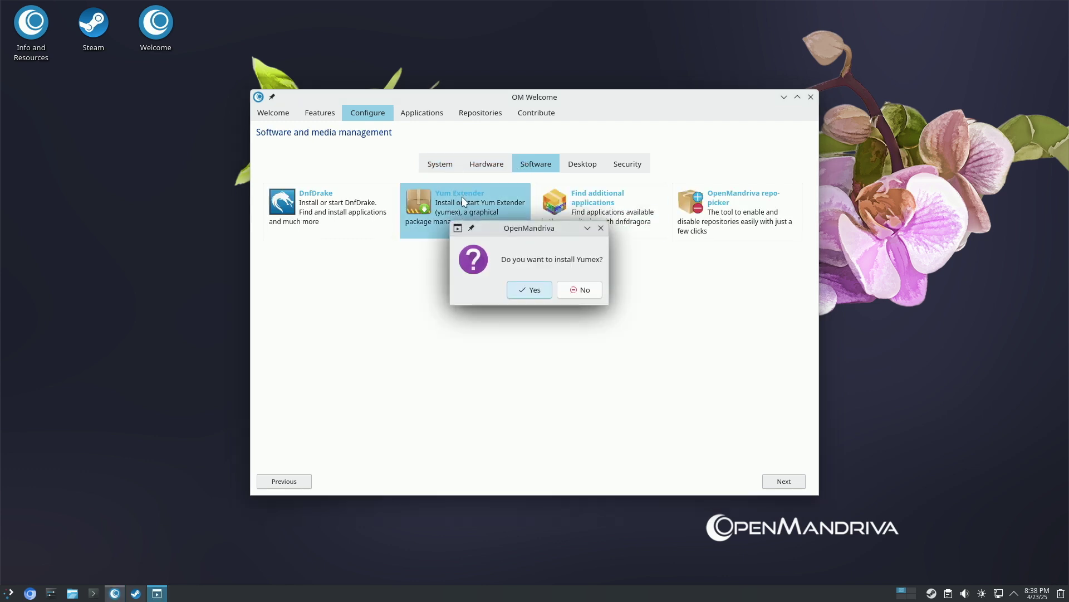
{"action": "key", "text": "Return"}
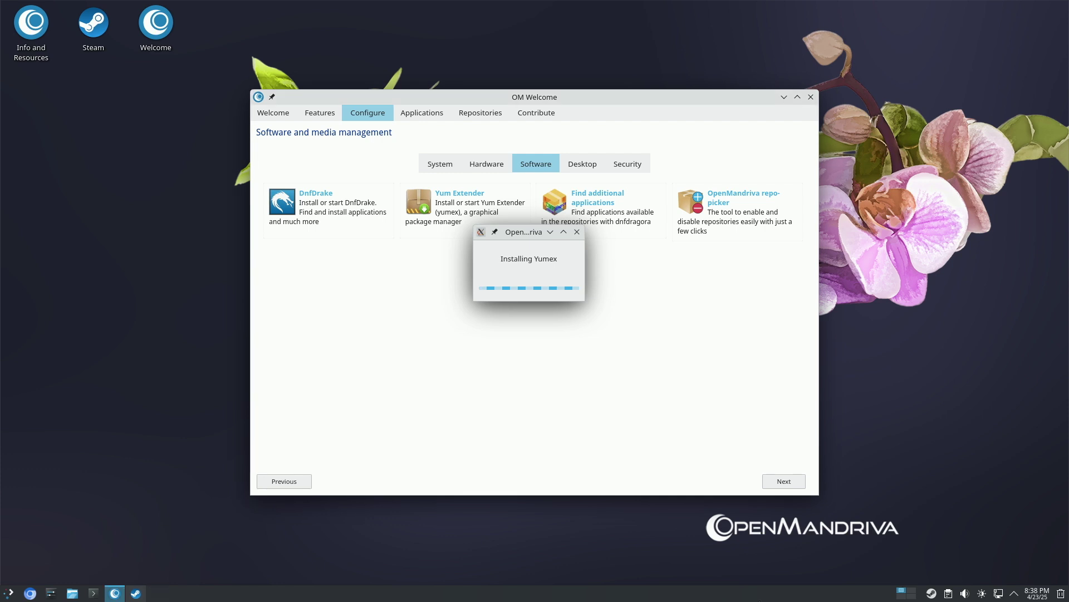
{"action": "left_click", "coordinate": [556, 294]}
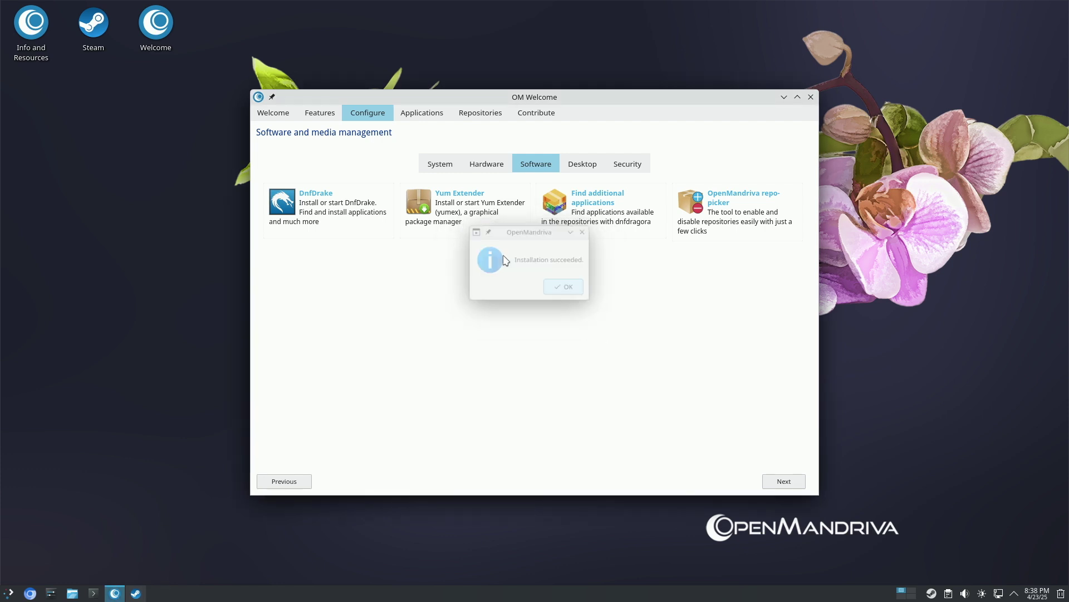
{"action": "left_click", "coordinate": [466, 195]}
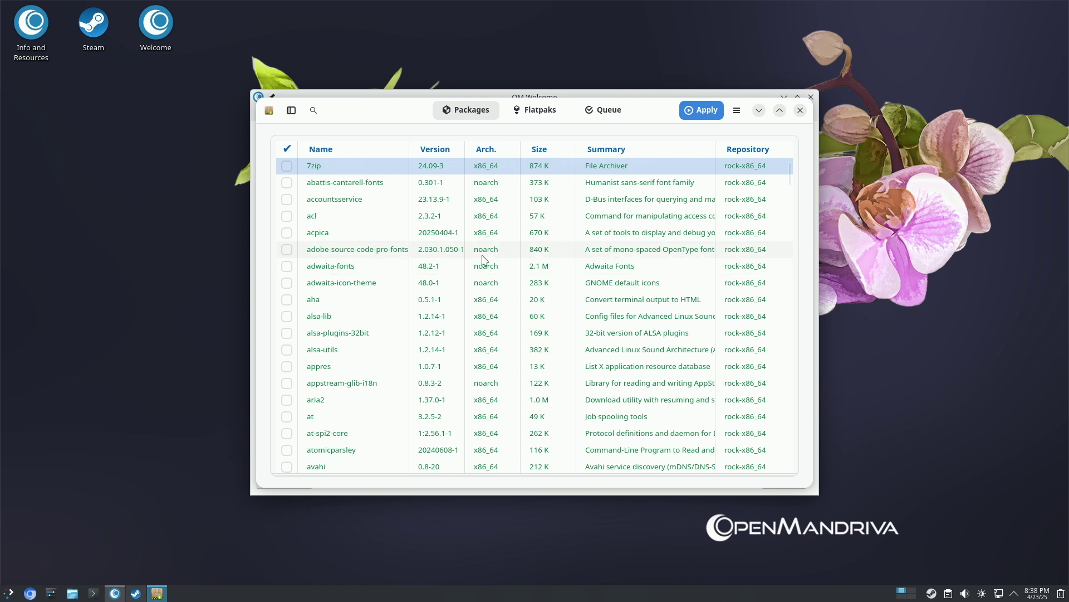
- Filter packages by brave and queue brave-browser with brave-keyring for installation
{"action": "left_click", "coordinate": [313, 110]}
{"action": "type", "text": "brave"}
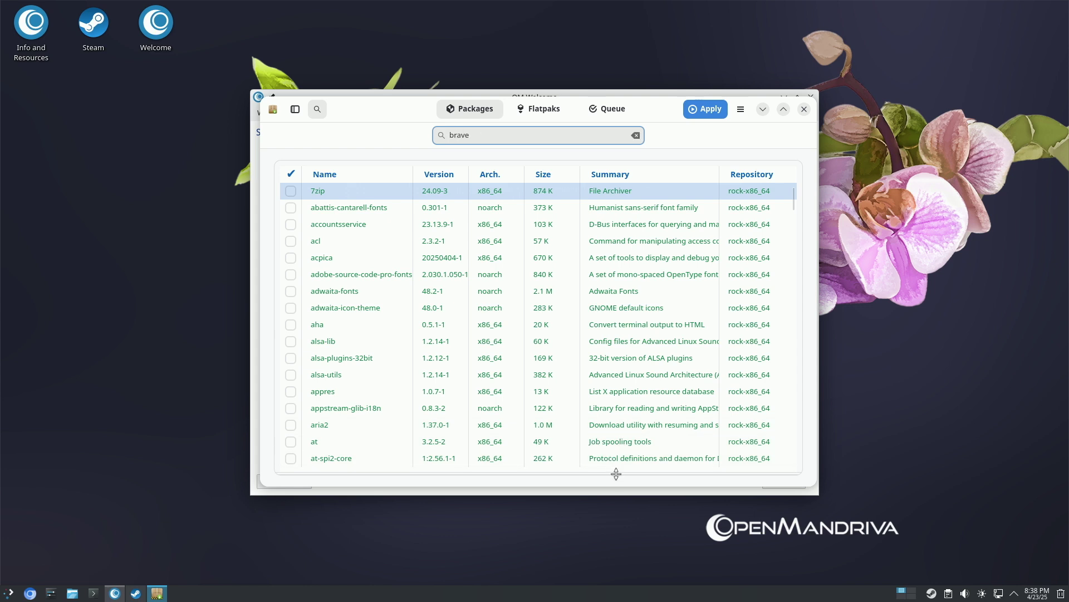
{"action": "key", "text": "Return"}
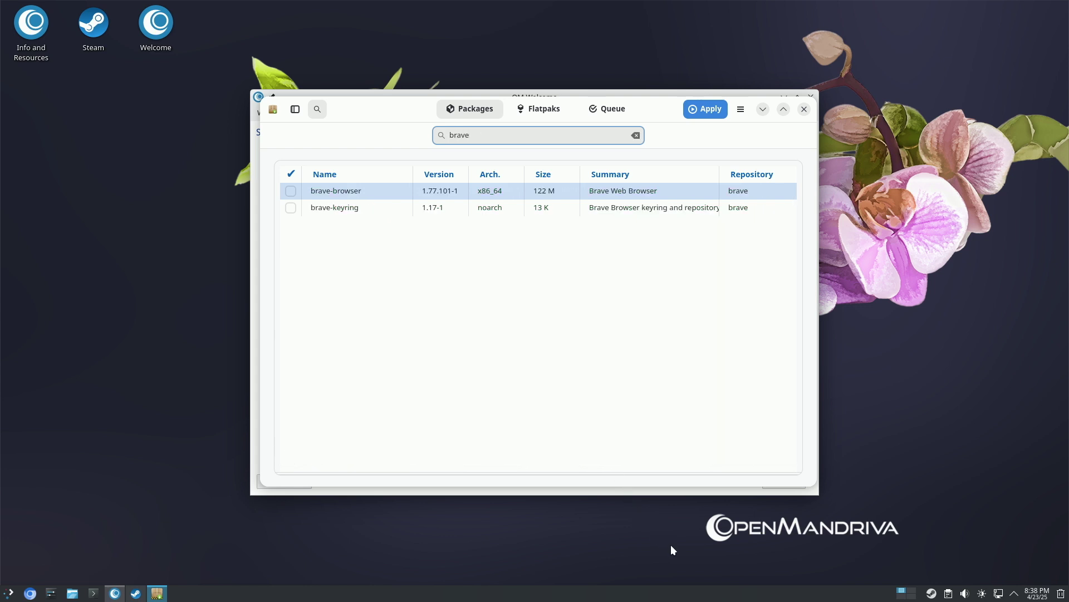
{"action": "left_click", "coordinate": [291, 191]}
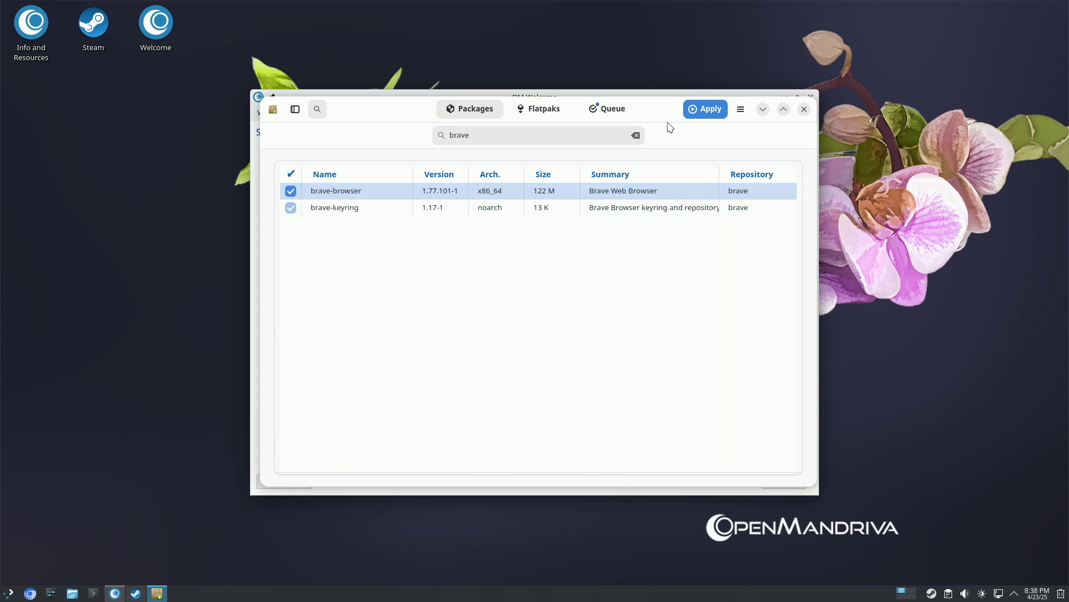
{"action": "left_click", "coordinate": [705, 109]}
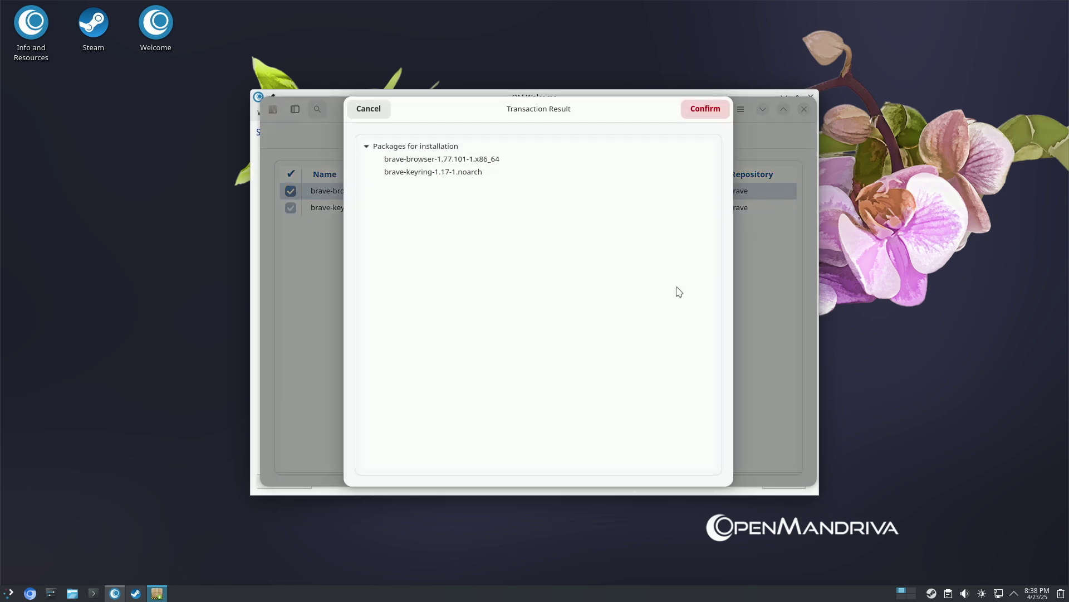
{"action": "left_click", "coordinate": [705, 109]}
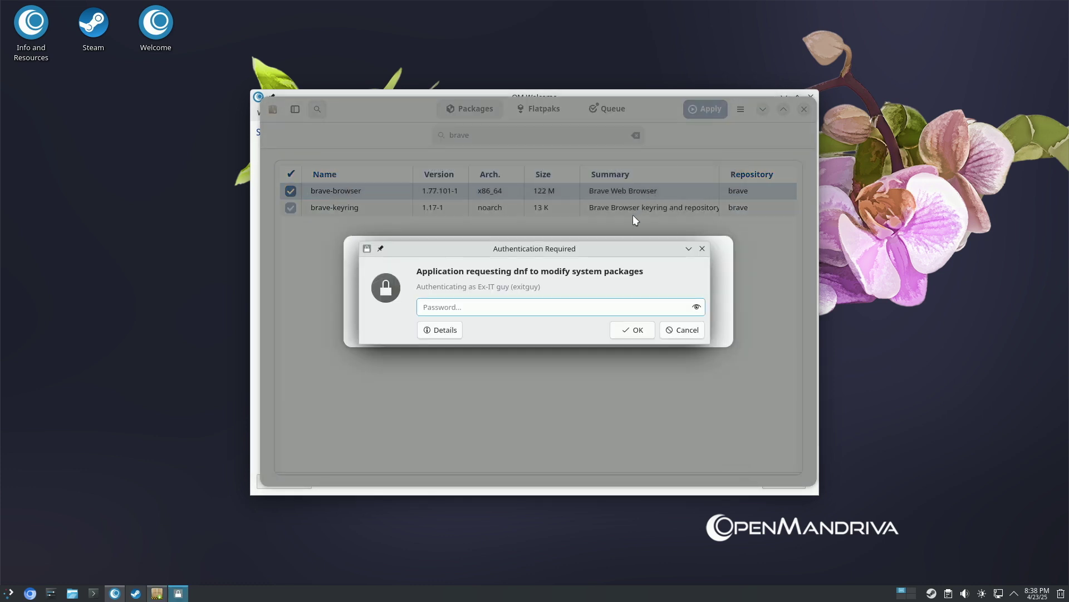
{"action": "type", "text": "•••••••••"}
- Authenticate with the administrator password and trust Brave's GPG signing key
{"action": "key", "text": "Return"}
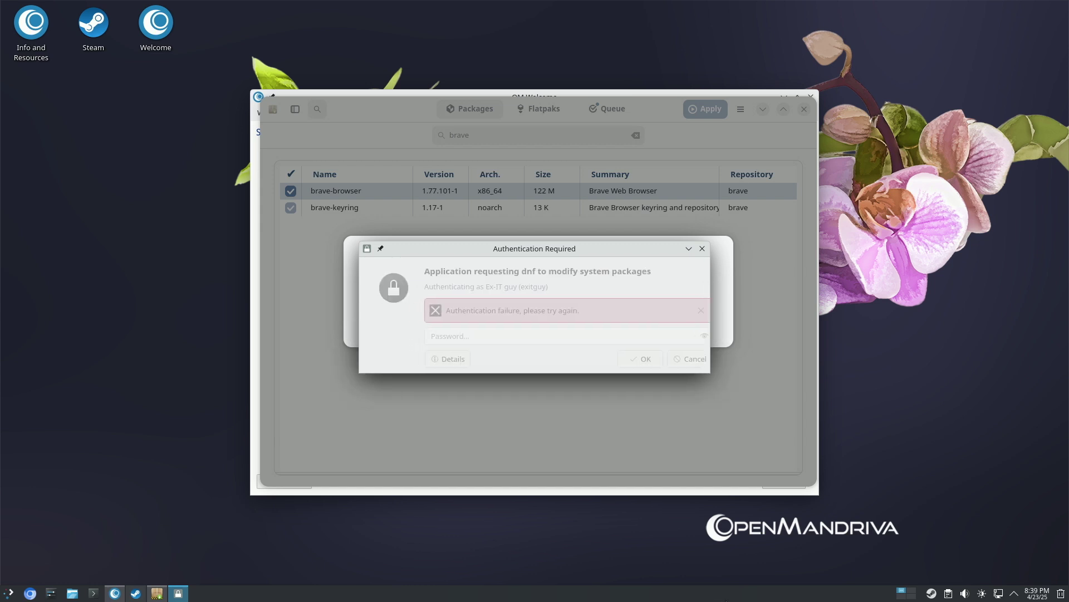
{"action": "type", "text": "••••••••"}
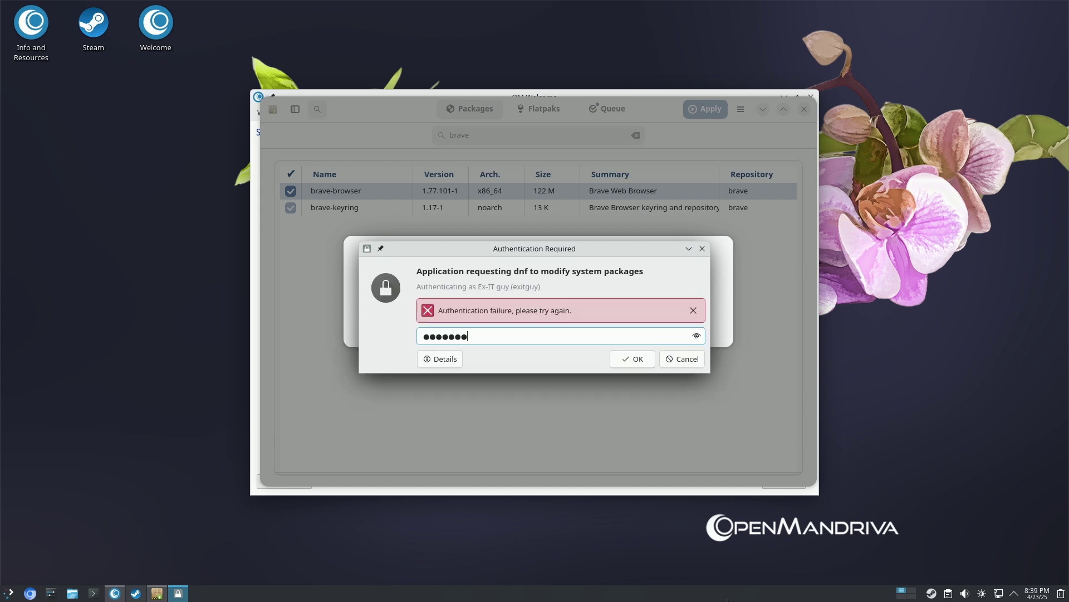
{"action": "key", "text": "Return"}
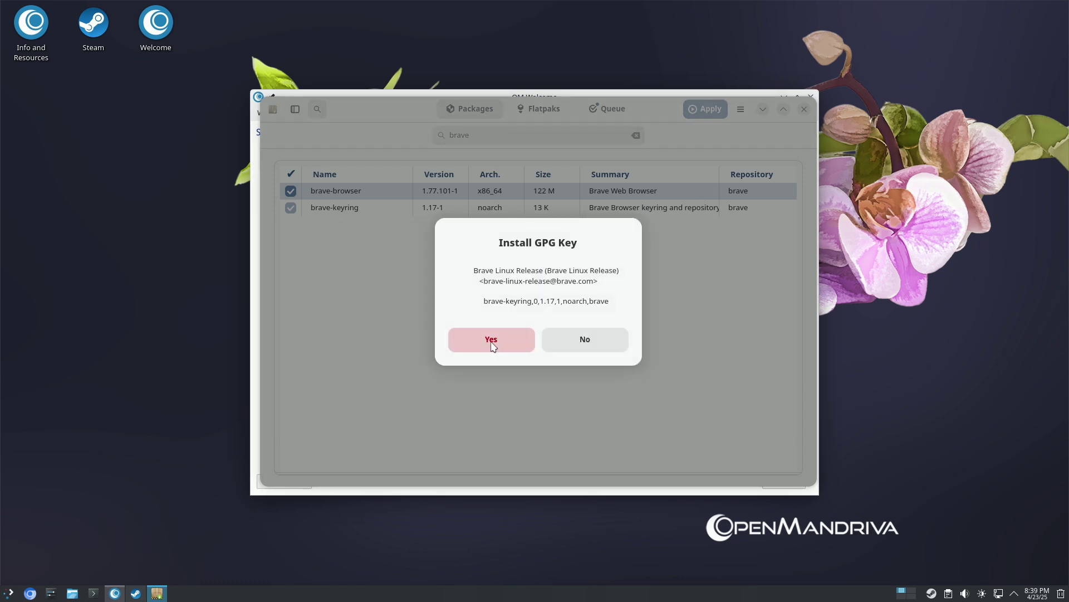
{"action": "left_click", "coordinate": [492, 342]}
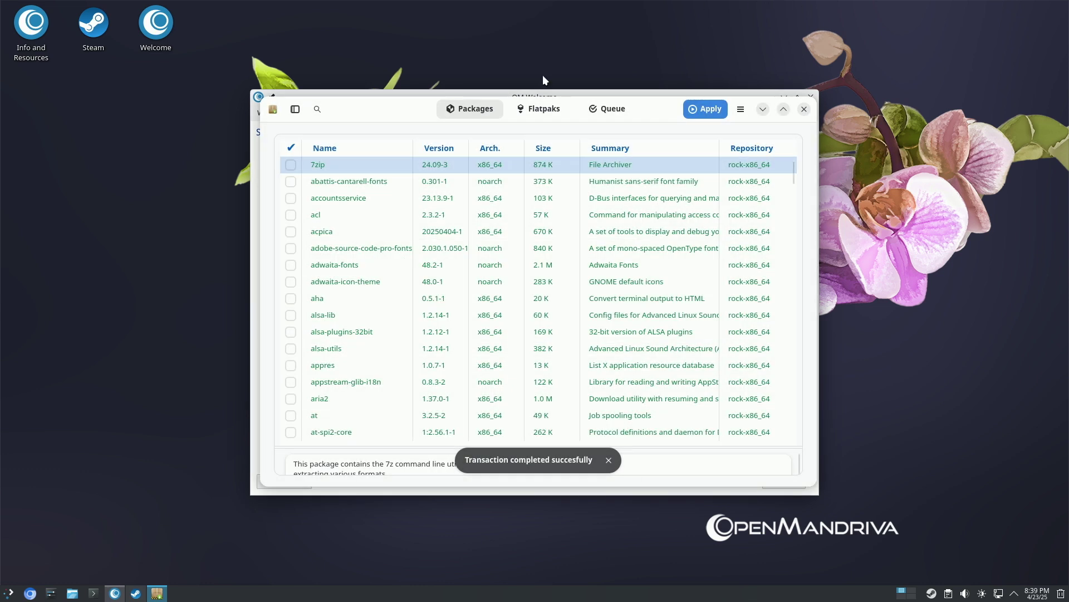
{"action": "scroll", "coordinate": [360, 250], "scroll_direction": "down", "scroll_amount": 3}
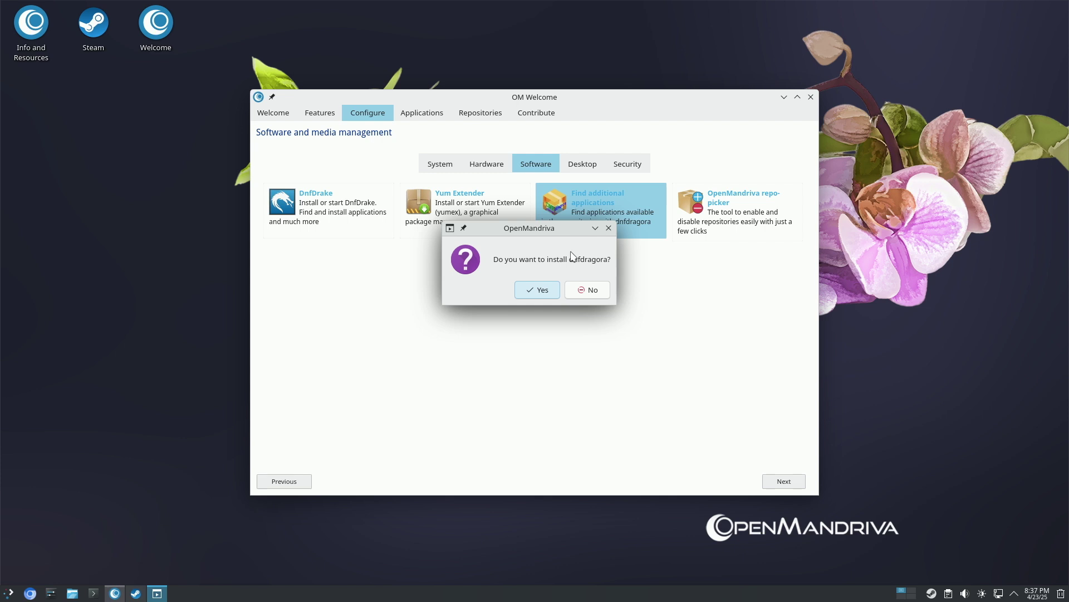
- Approve installing dnfdragora with the password and launch it
{"action": "left_click", "coordinate": [542, 289]}
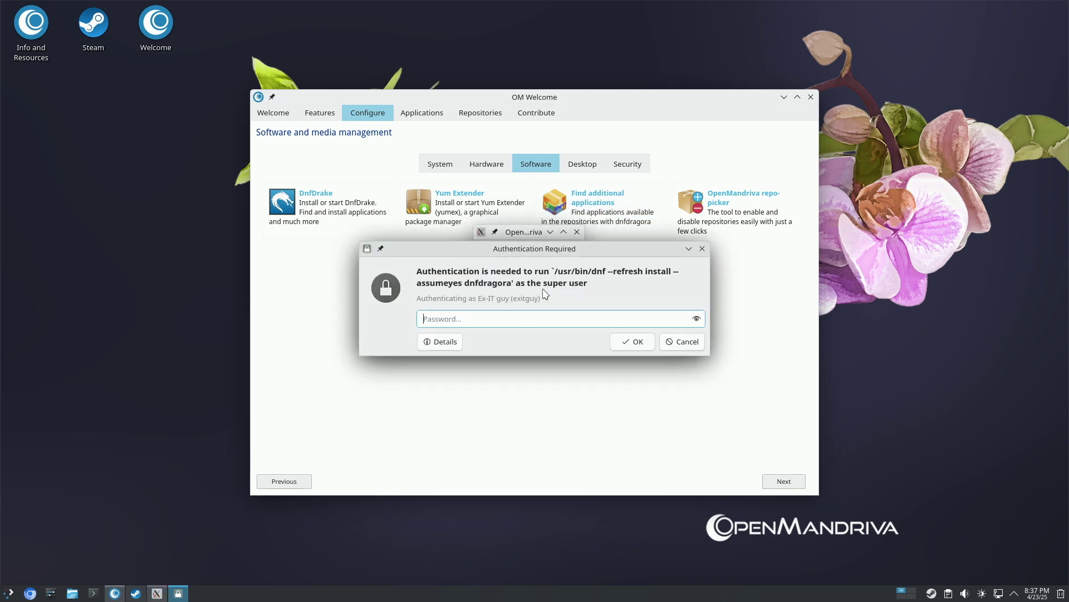
{"action": "type", "text": "***"}
{"action": "key", "text": "Return"}
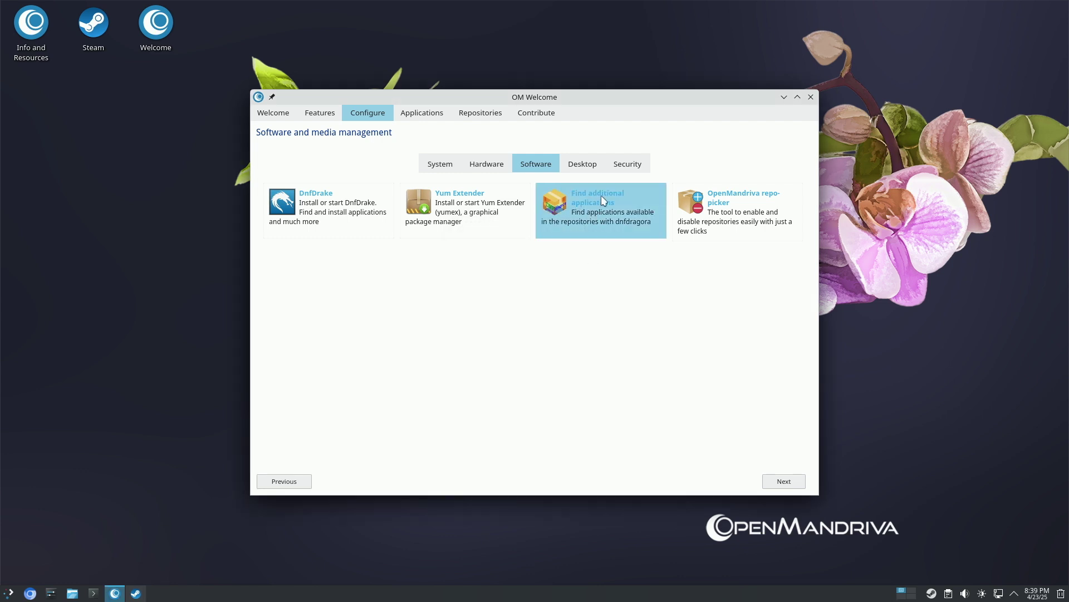
{"action": "left_click", "coordinate": [601, 201]}
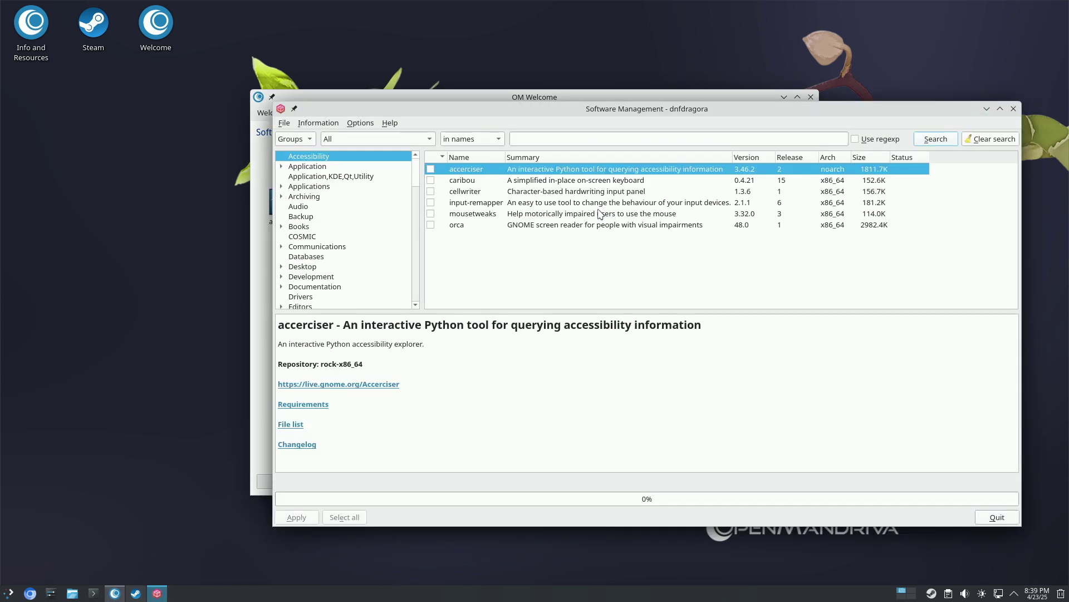
{"action": "scroll", "coordinate": [338, 212], "scroll_direction": "down", "scroll_amount": 3}
{"action": "scroll", "coordinate": [338, 212], "scroll_direction": "down", "scroll_amount": 3}
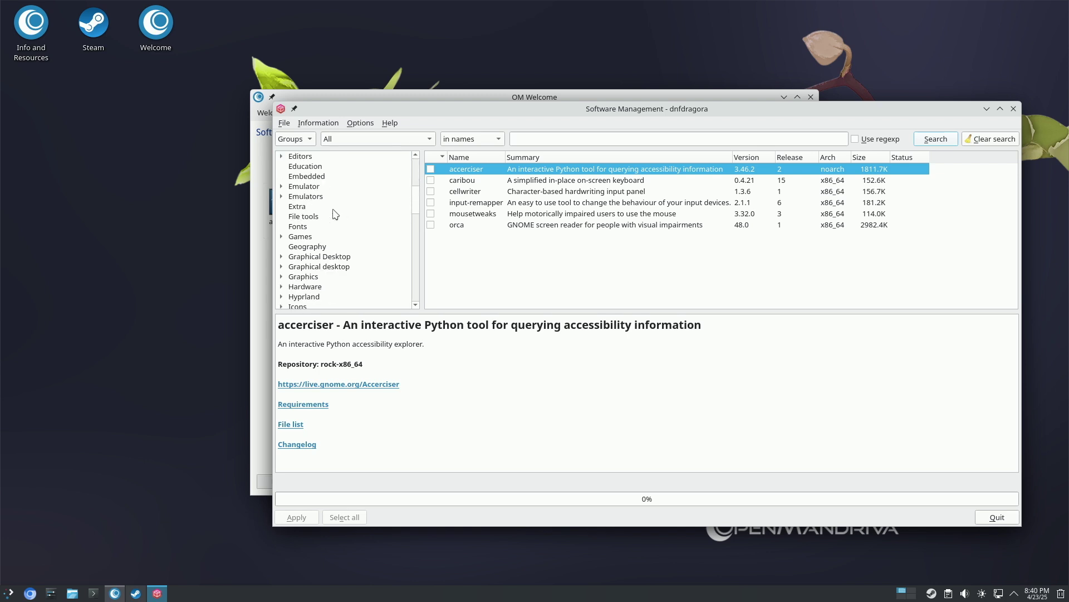
{"action": "scroll", "coordinate": [338, 213], "scroll_direction": "down", "scroll_amount": 3}
- Browse Hardware, Office and System groups, selecting the nvidia and nvidia-legacy-dkms-kmod packages
{"action": "left_click", "coordinate": [309, 197]}
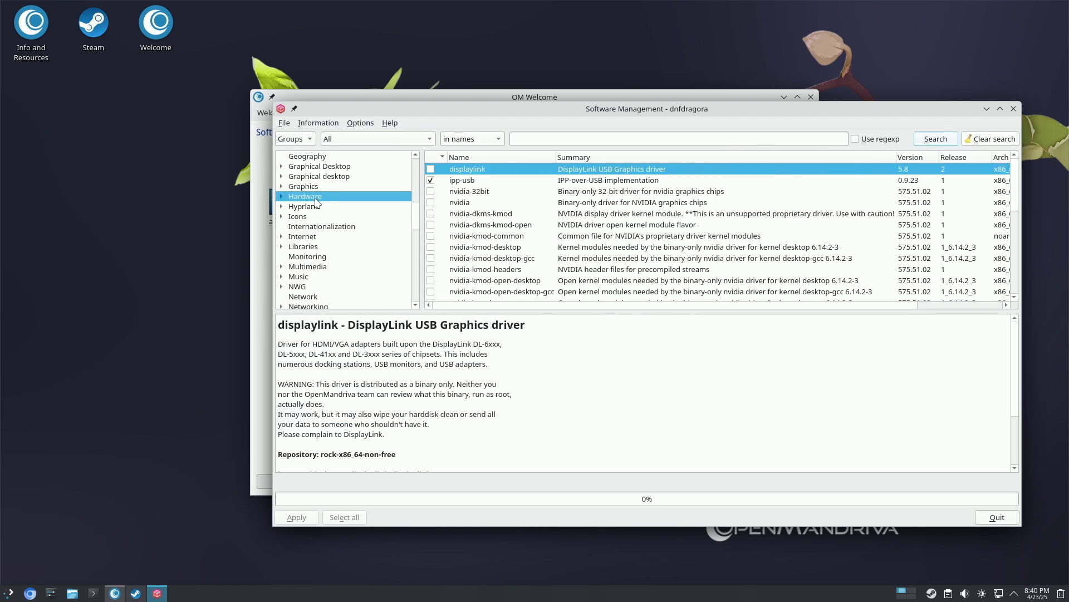
{"action": "scroll", "coordinate": [318, 201], "scroll_direction": "down", "scroll_amount": 4}
{"action": "left_click", "coordinate": [318, 198]}
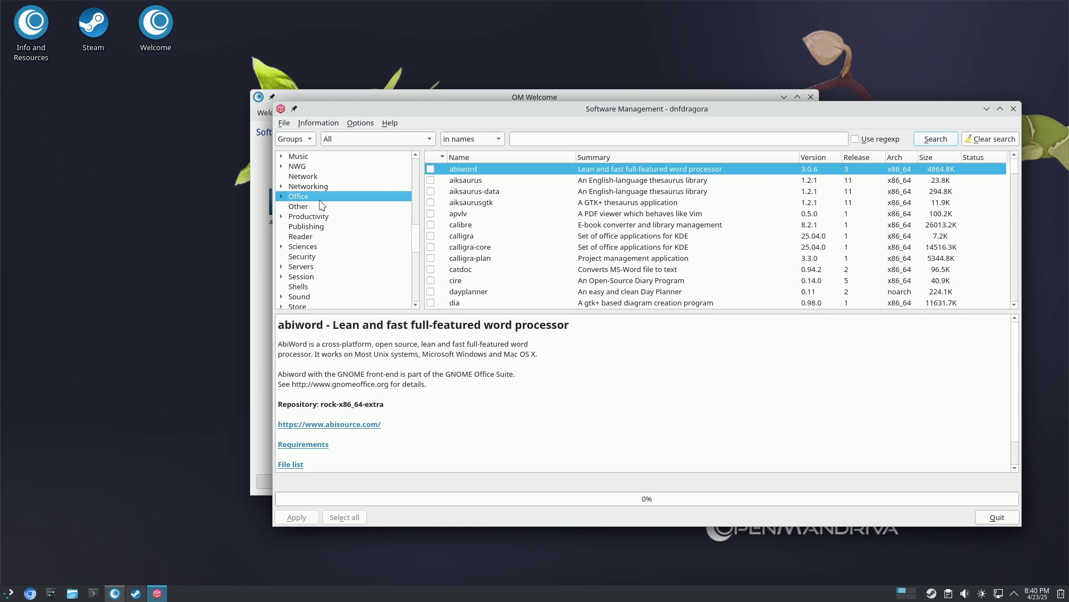
{"action": "scroll", "coordinate": [320, 205], "scroll_direction": "down", "scroll_amount": 4}
{"action": "left_click", "coordinate": [315, 200]}
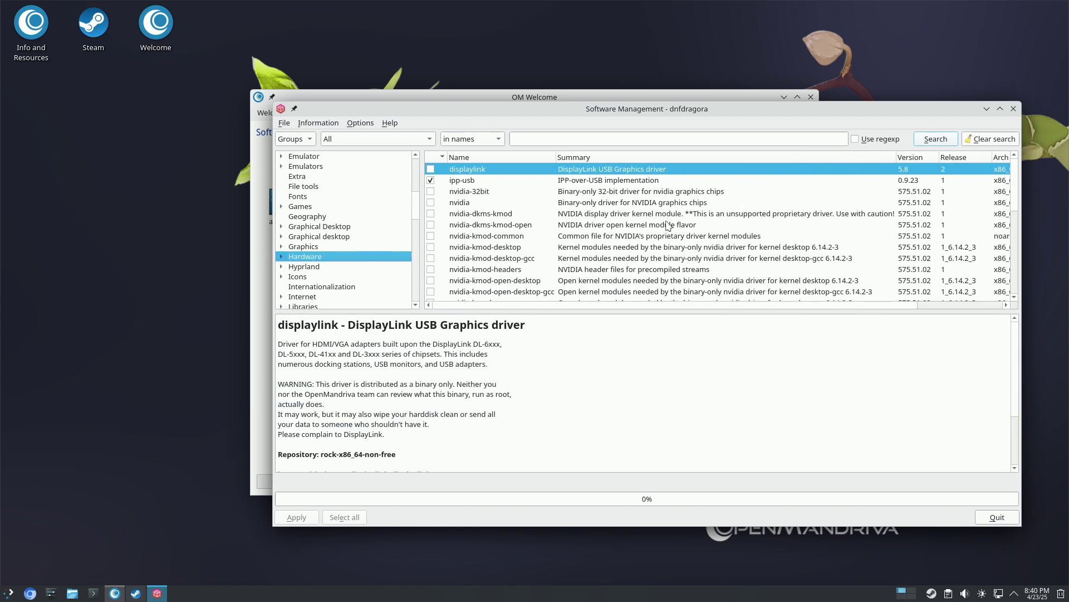
{"action": "left_click", "coordinate": [647, 204]}
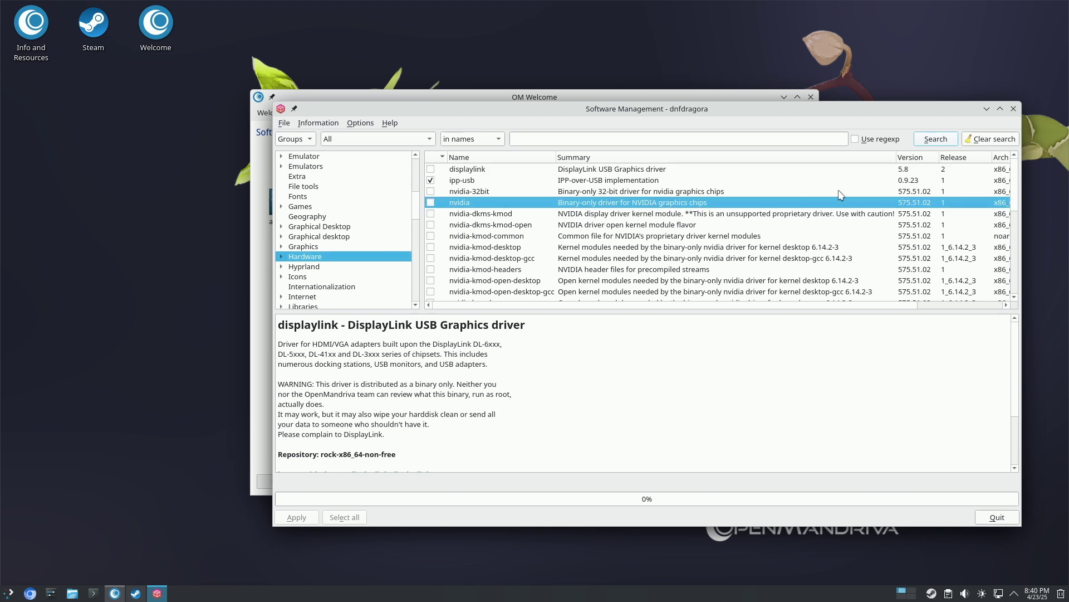
{"action": "scroll", "coordinate": [713, 249], "scroll_direction": "down", "scroll_amount": 5}
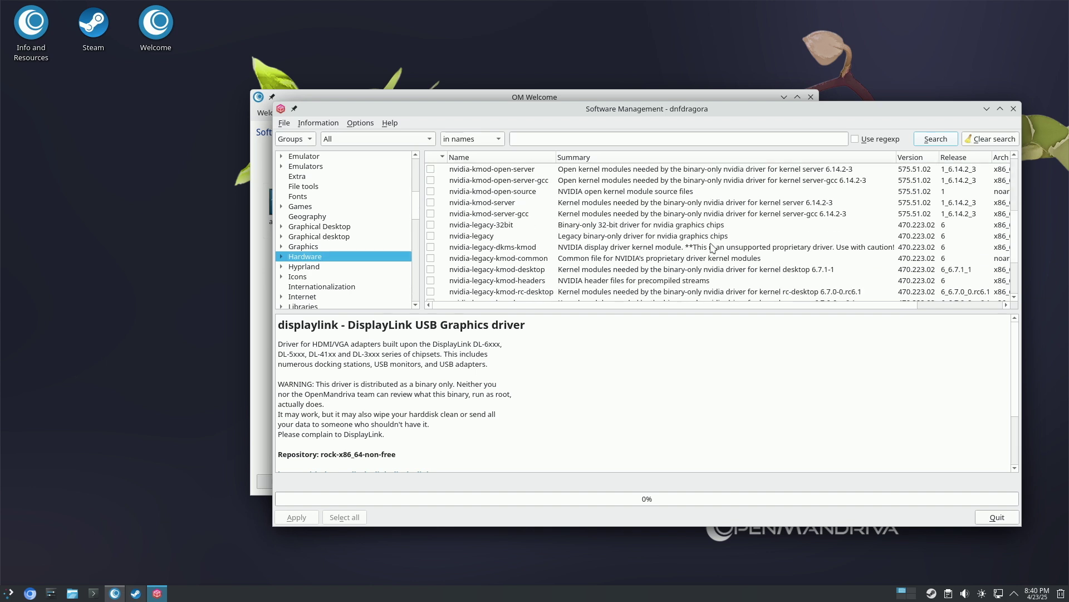
{"action": "left_click", "coordinate": [626, 246]}
- Expand Games into FPS and Shooter subgroups and view the ioquake3 package details
{"action": "left_click", "coordinate": [300, 205]}
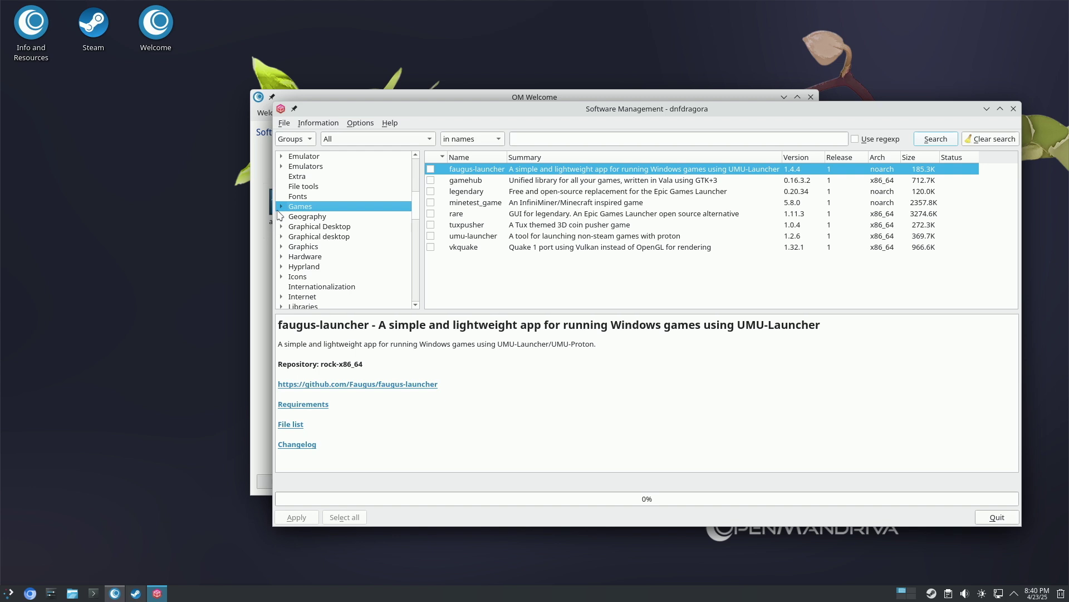
{"action": "left_click", "coordinate": [282, 206]}
{"action": "left_click", "coordinate": [309, 236]}
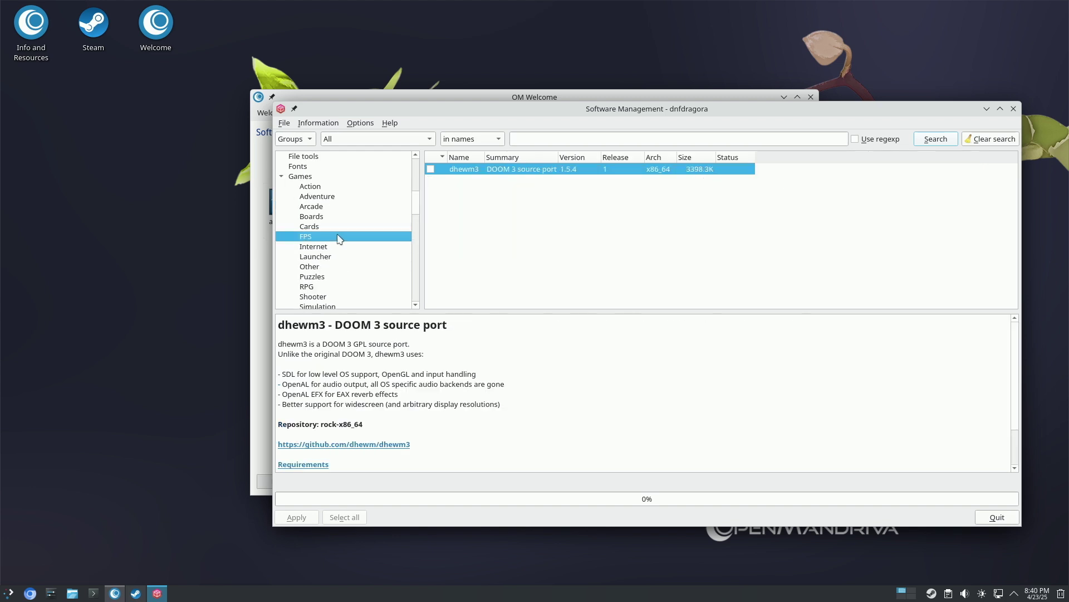
{"action": "scroll", "coordinate": [317, 241], "scroll_direction": "down", "scroll_amount": 2}
{"action": "left_click", "coordinate": [318, 242]}
{"action": "scroll", "coordinate": [319, 241], "scroll_direction": "down", "scroll_amount": 1}
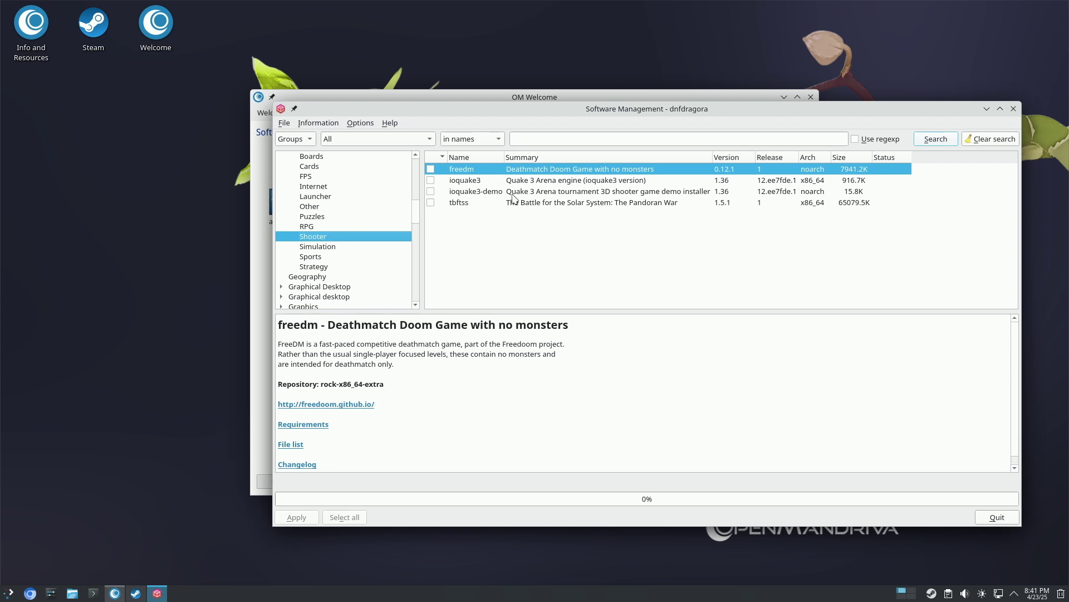
{"action": "left_click", "coordinate": [537, 181]}
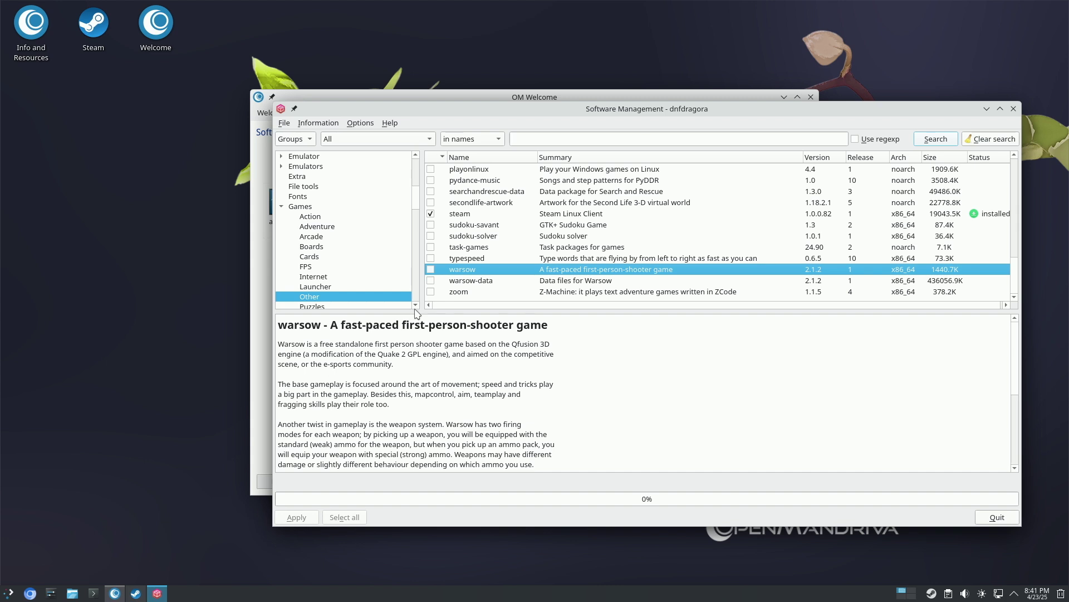
- Install warsow and warsow-data, authenticating and dismissing the result summary
{"action": "left_click", "coordinate": [430, 269]}
{"action": "left_click", "coordinate": [297, 517]}
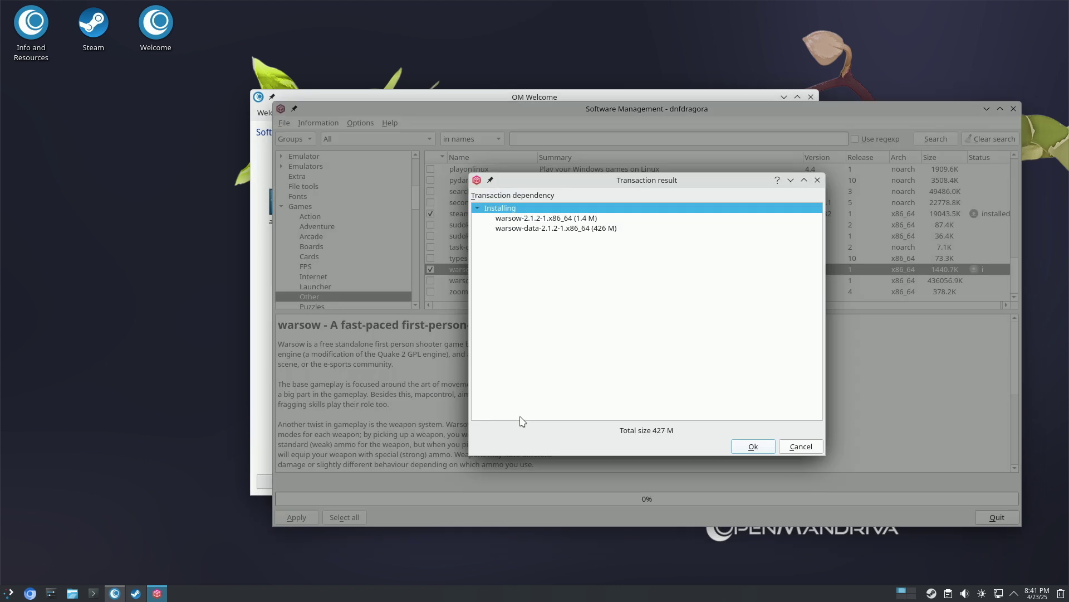
{"action": "left_click", "coordinate": [753, 446]}
{"action": "type", "text": "•••••"}
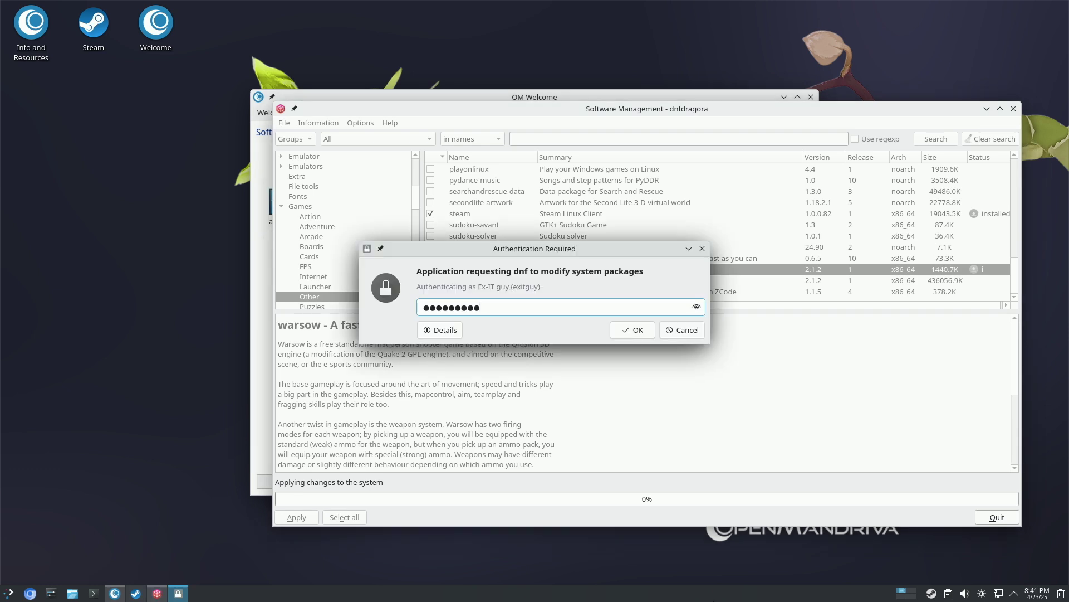
{"action": "type", "text": "••••"}
{"action": "key", "text": "Return"}
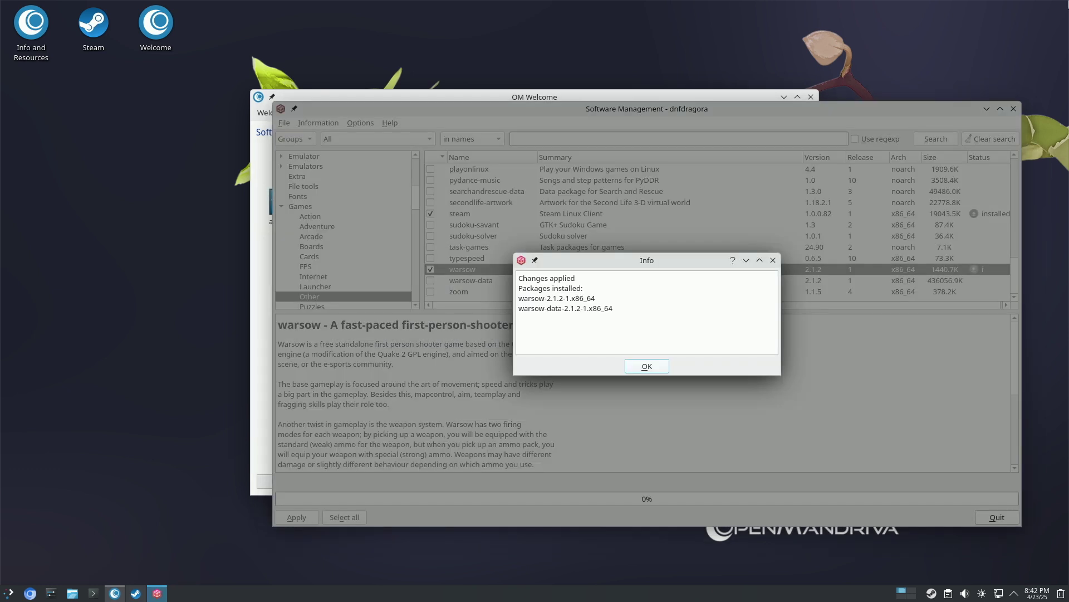
{"action": "left_click", "coordinate": [647, 366]}
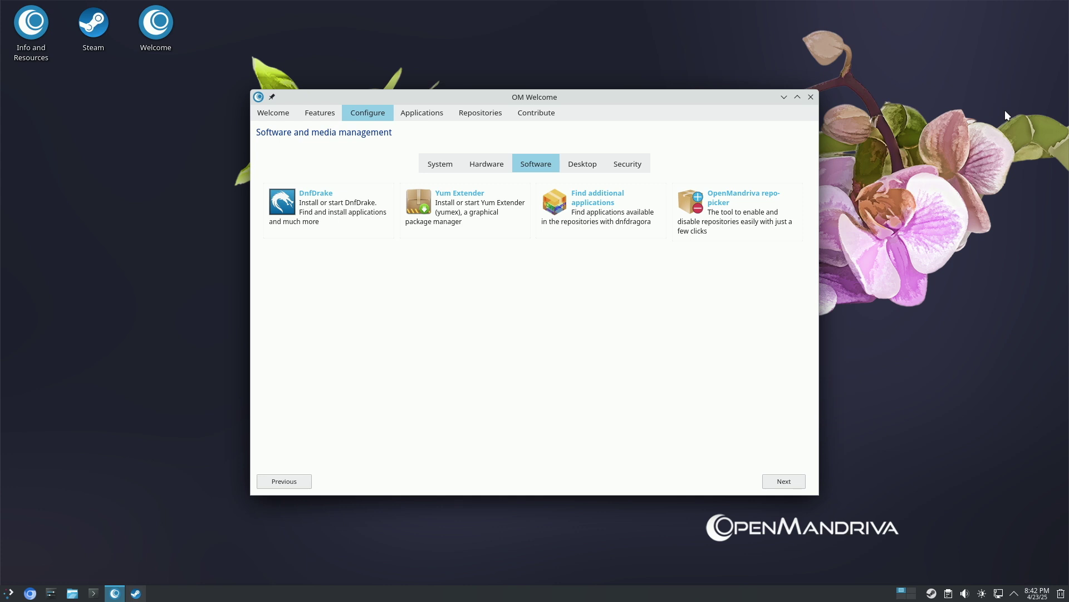
- Launch Brave and finish its welcome setup, opting out of diagnostics and product insights
{"action": "key", "text": "super"}
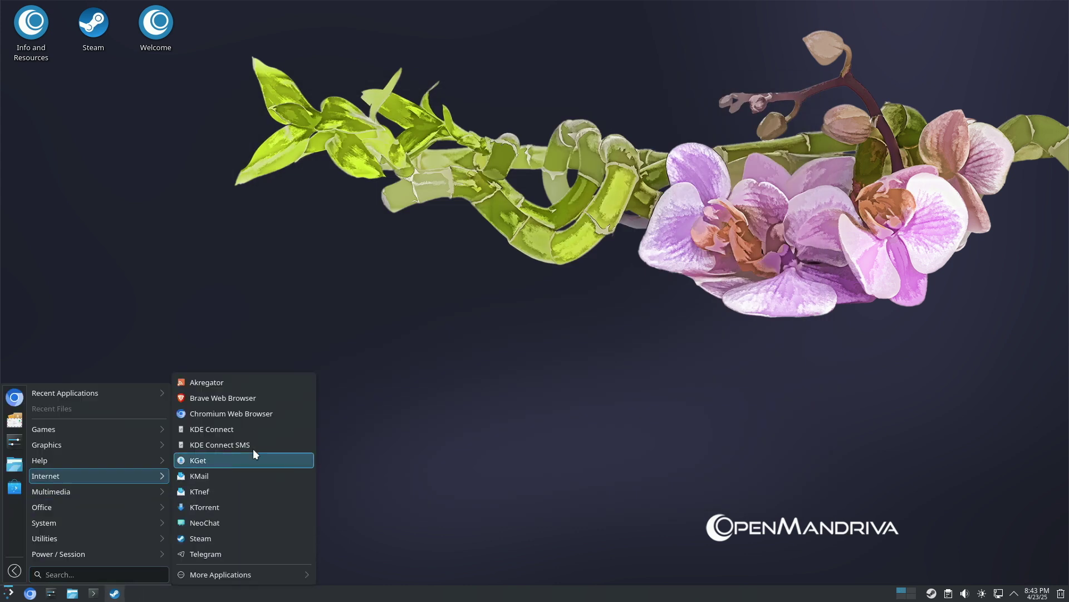
{"action": "left_click", "coordinate": [268, 399]}
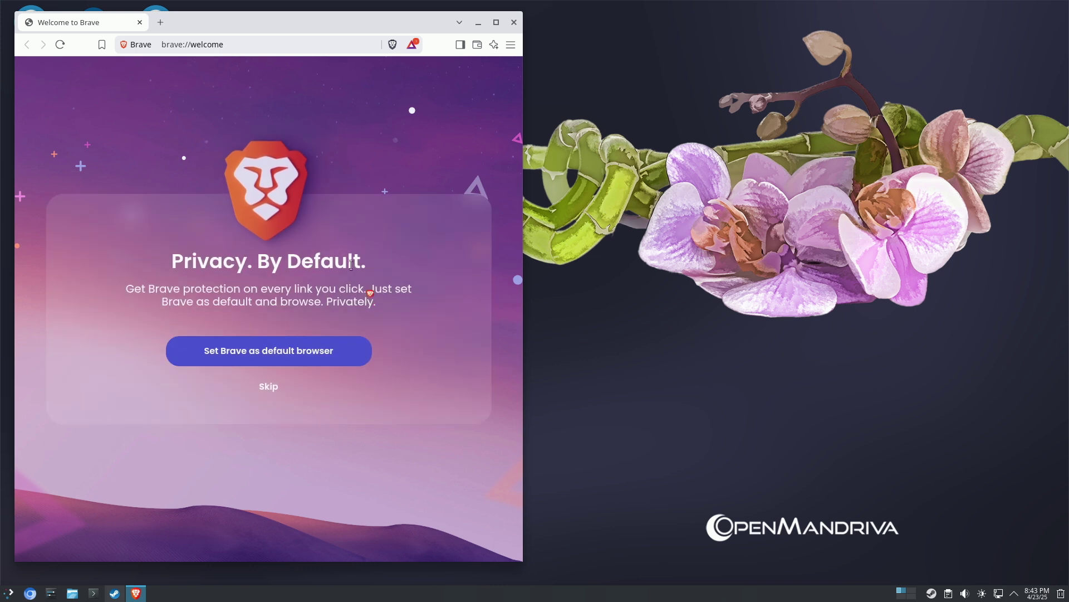
{"action": "left_click", "coordinate": [301, 310]}
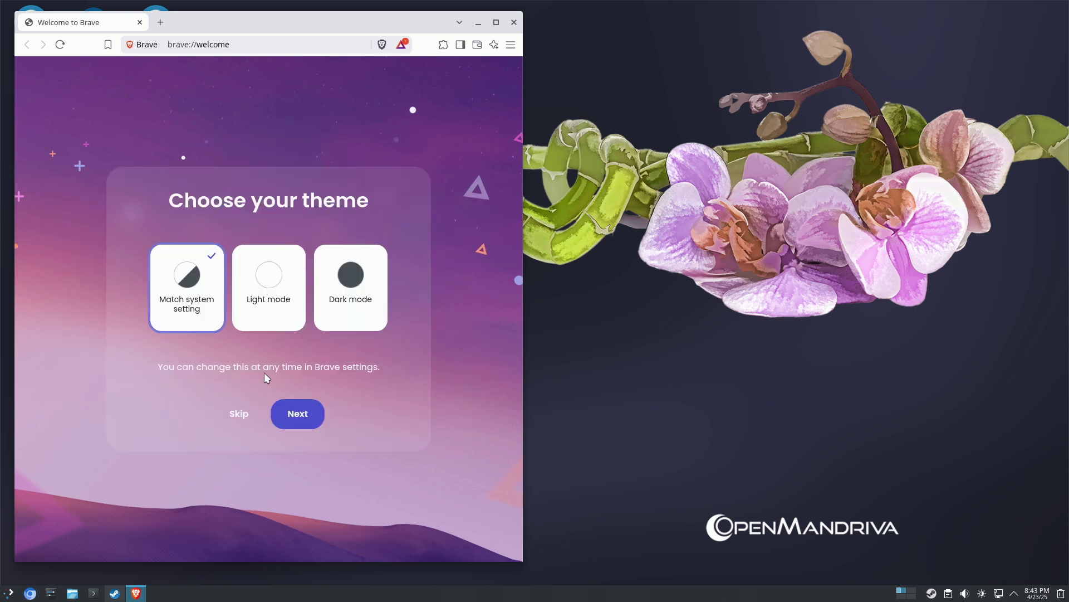
{"action": "left_click", "coordinate": [298, 413]}
{"action": "left_click", "coordinate": [260, 443]}
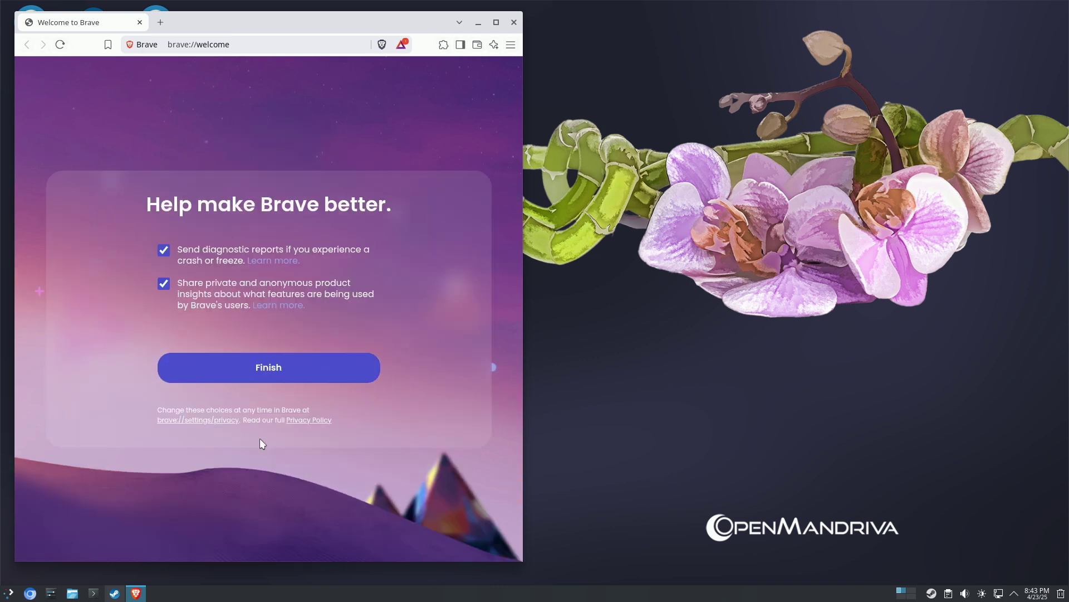
{"action": "left_click_drag", "start_coordinate": [194, 282], "coordinate": [192, 293]}
{"action": "left_click", "coordinate": [164, 250]}
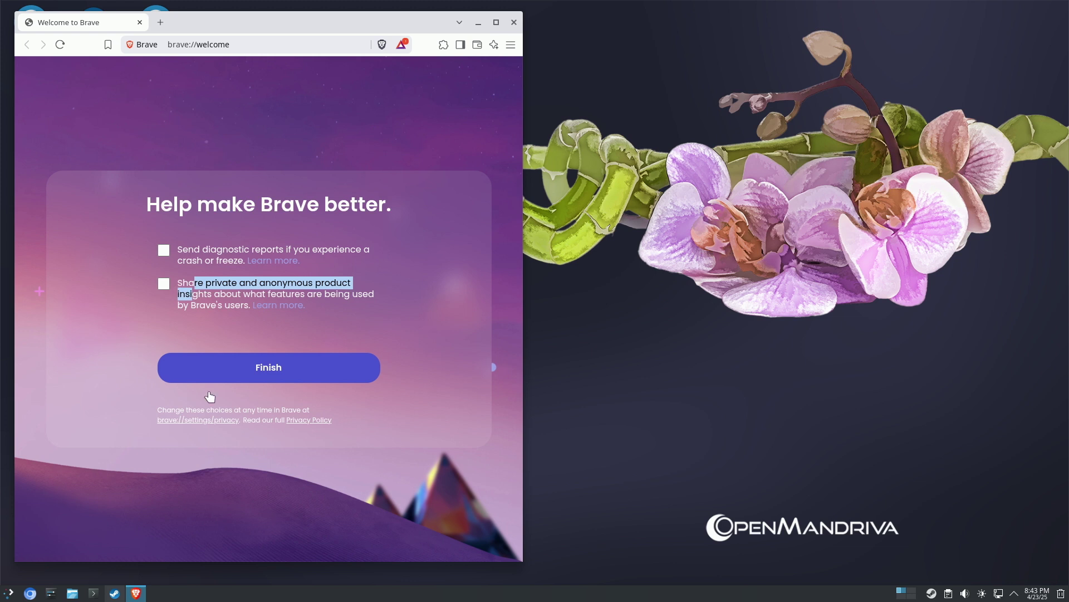
{"action": "left_click", "coordinate": [225, 368]}
{"action": "type", "text": "exitguy.nl"}
- Load exitguy.nl, peek at the Brave Rewards panel and close the browser
{"action": "key", "text": "Return"}
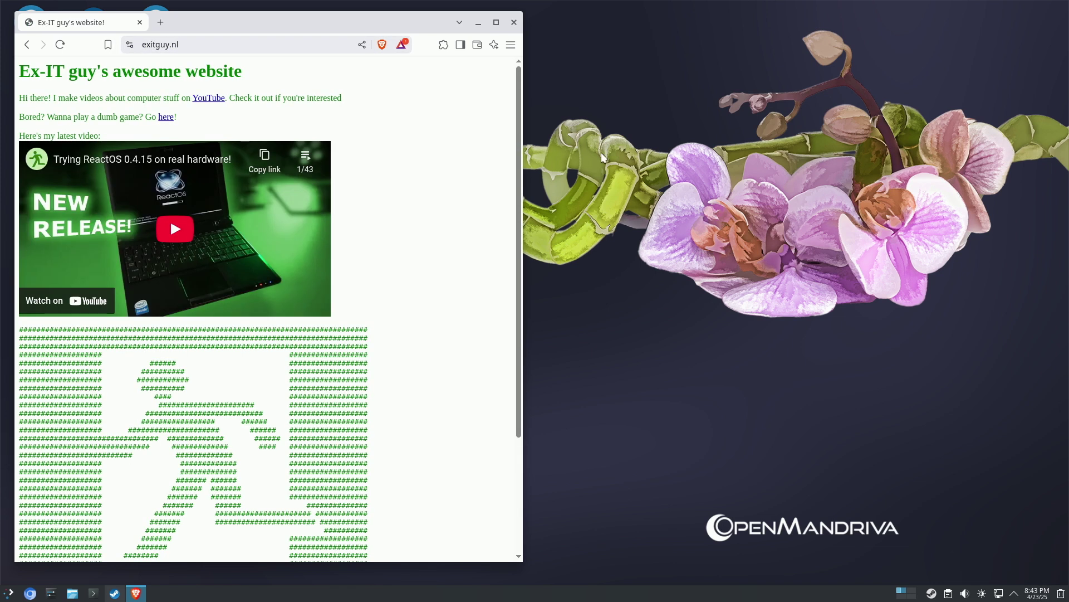
{"action": "scroll", "coordinate": [473, 187], "scroll_direction": "down", "scroll_amount": 5}
{"action": "scroll", "coordinate": [472, 186], "scroll_direction": "up", "scroll_amount": 5}
{"action": "left_click", "coordinate": [403, 45]}
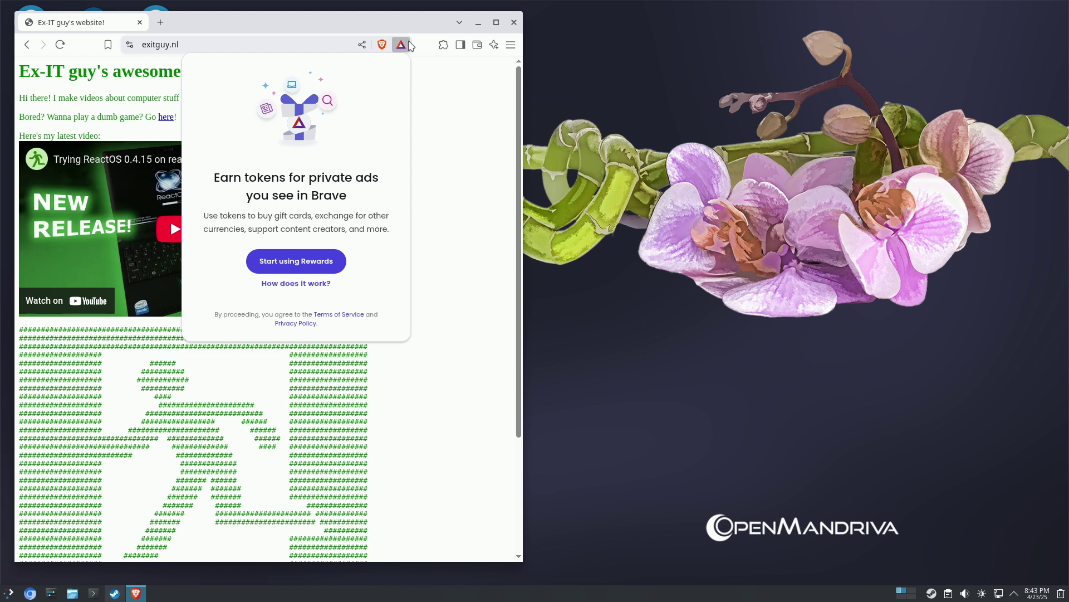
{"action": "left_click", "coordinate": [513, 22]}
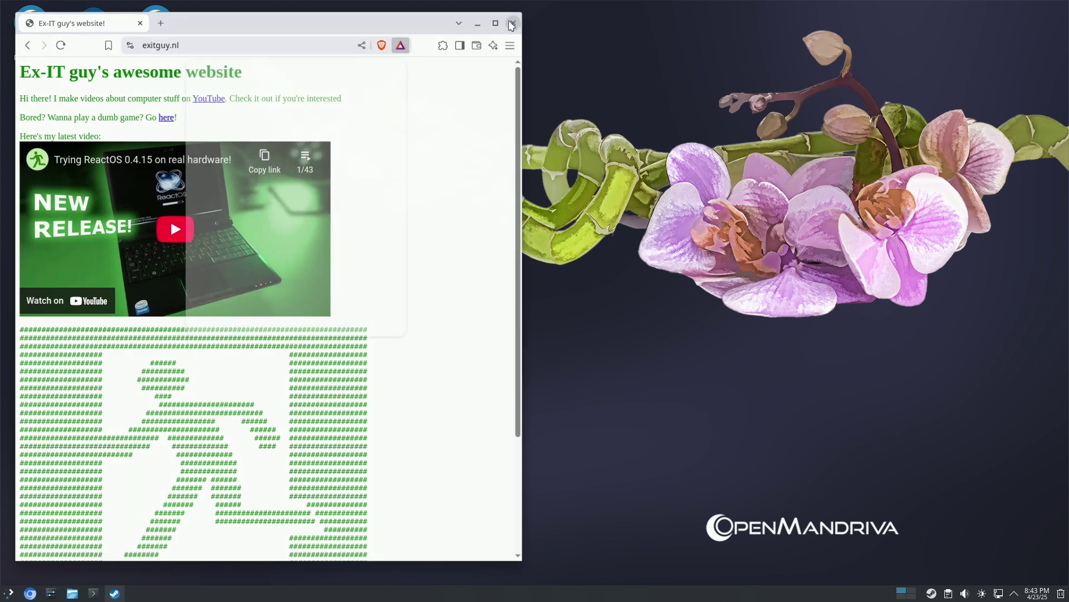
- Launch Warsow from the Games menu and dismiss its missing-shaders error
{"action": "left_click", "coordinate": [10, 594]}
{"action": "mouse_move", "coordinate": [44, 430]}
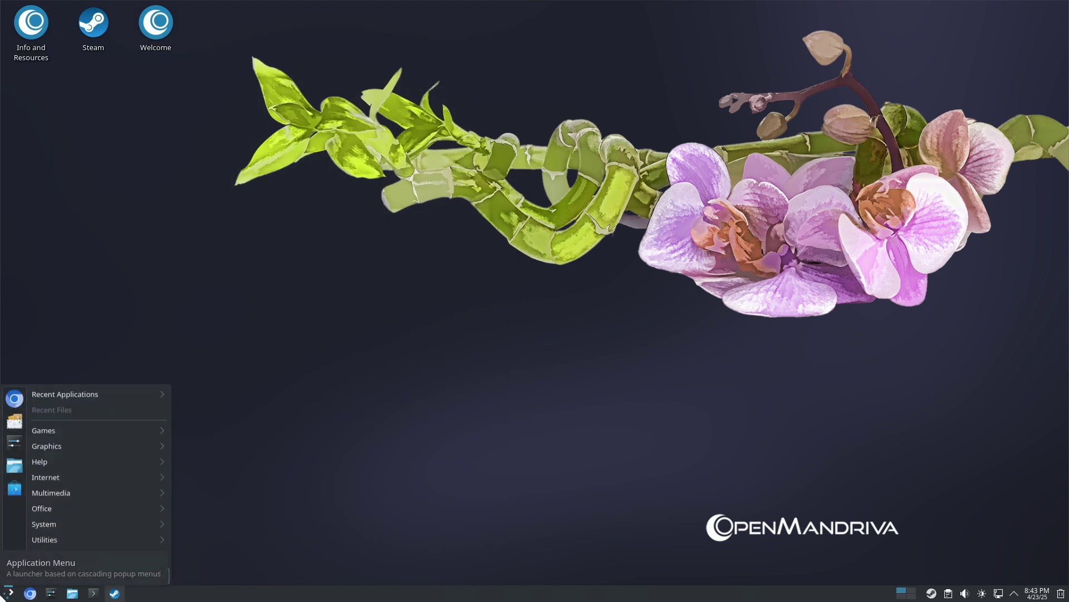
{"action": "left_click", "coordinate": [344, 428]}
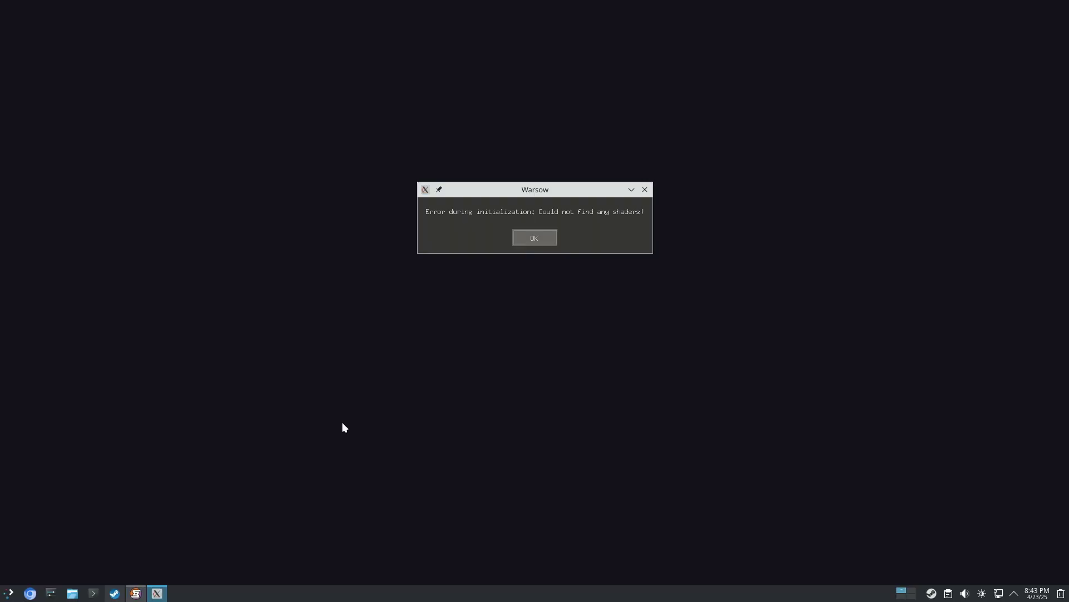
{"action": "left_click", "coordinate": [536, 238]}
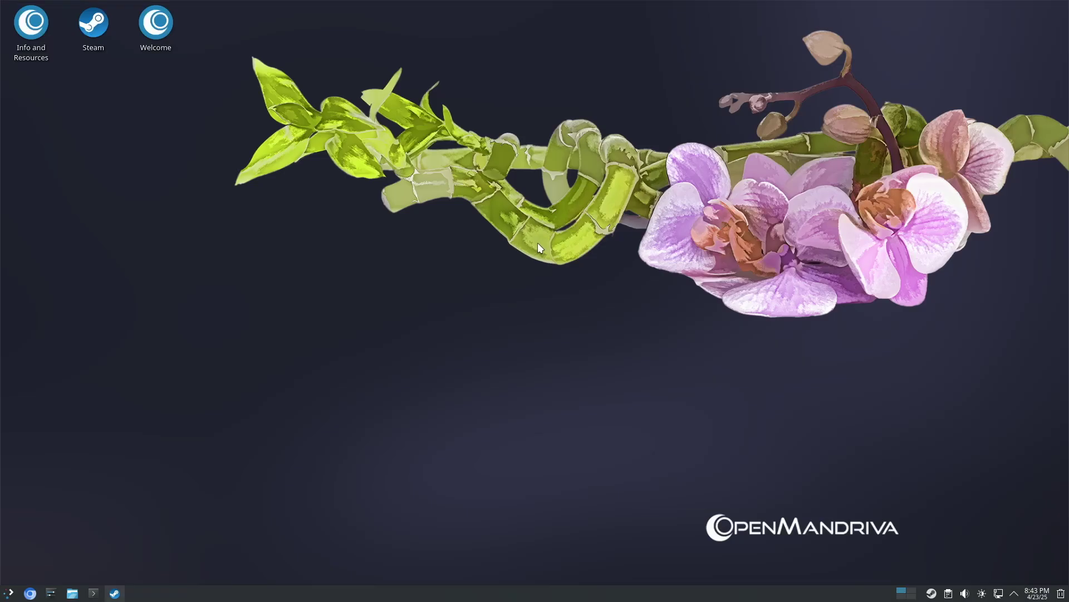
- Restore the Steam library and start Turbo Overkill with the green Play button
{"action": "left_click", "coordinate": [115, 593]}
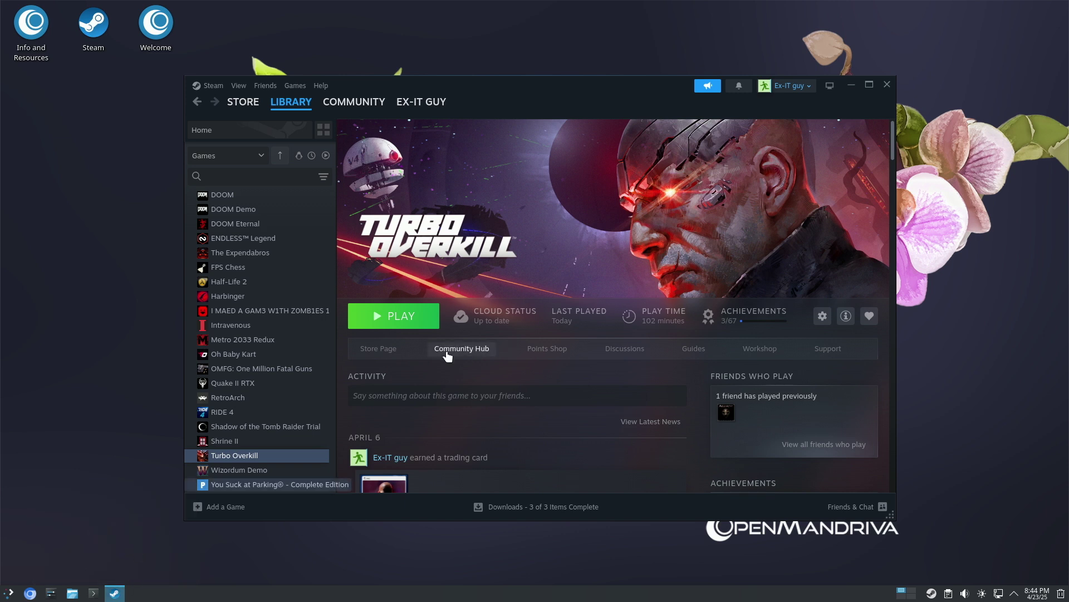
{"action": "left_click", "coordinate": [381, 314]}
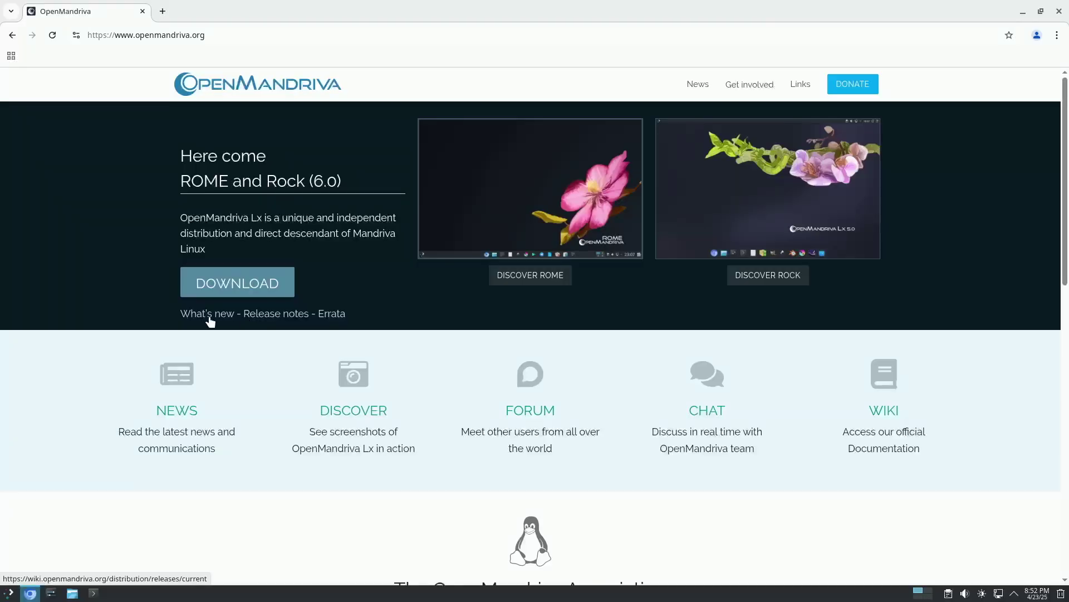
- Navigate the wiki's current releases page to the Lx 6.0 What's New article
{"action": "left_click", "coordinate": [229, 315]}
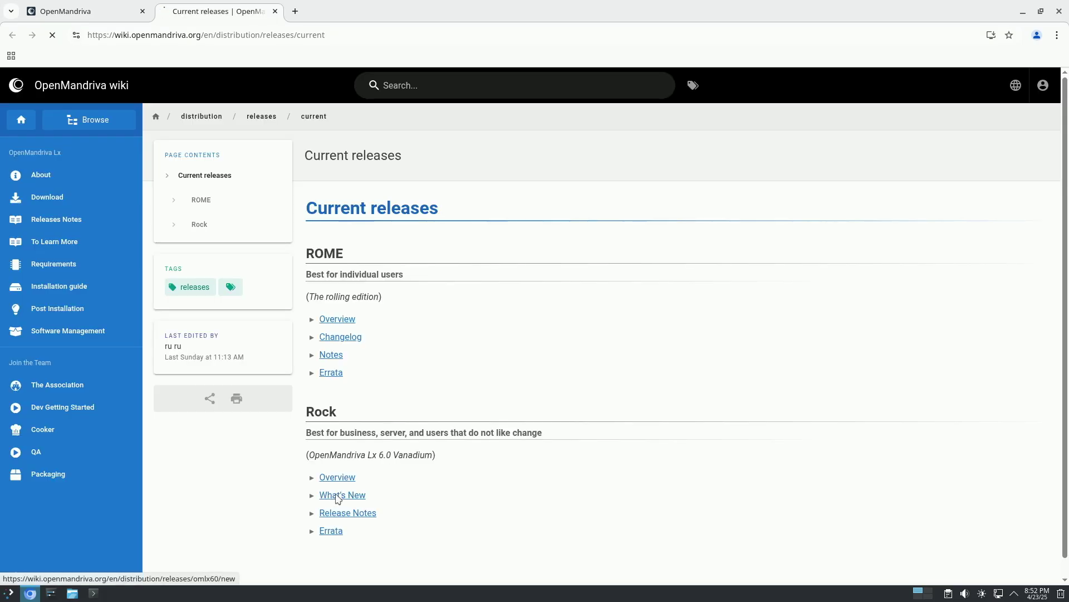
{"action": "left_click", "coordinate": [328, 494]}
{"action": "scroll", "coordinate": [574, 384], "scroll_direction": "down", "scroll_amount": 1}
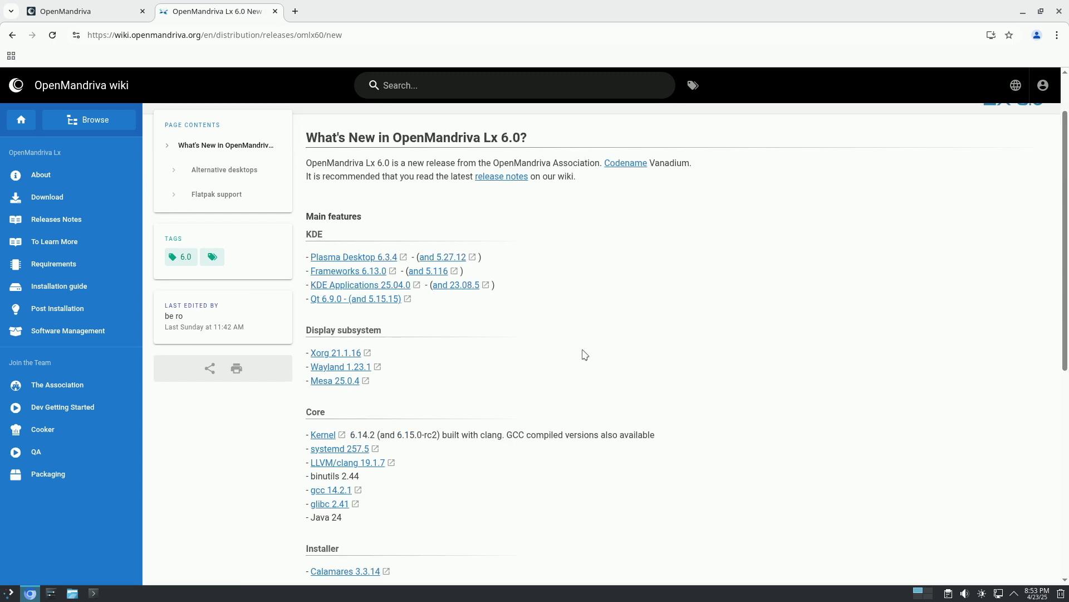
{"action": "scroll", "coordinate": [583, 354], "scroll_direction": "down", "scroll_amount": 3}
{"action": "scroll", "coordinate": [577, 355], "scroll_direction": "down", "scroll_amount": 2}
{"action": "scroll", "coordinate": [577, 355], "scroll_direction": "down", "scroll_amount": 1}
{"action": "scroll", "coordinate": [572, 356], "scroll_direction": "down", "scroll_amount": 3}
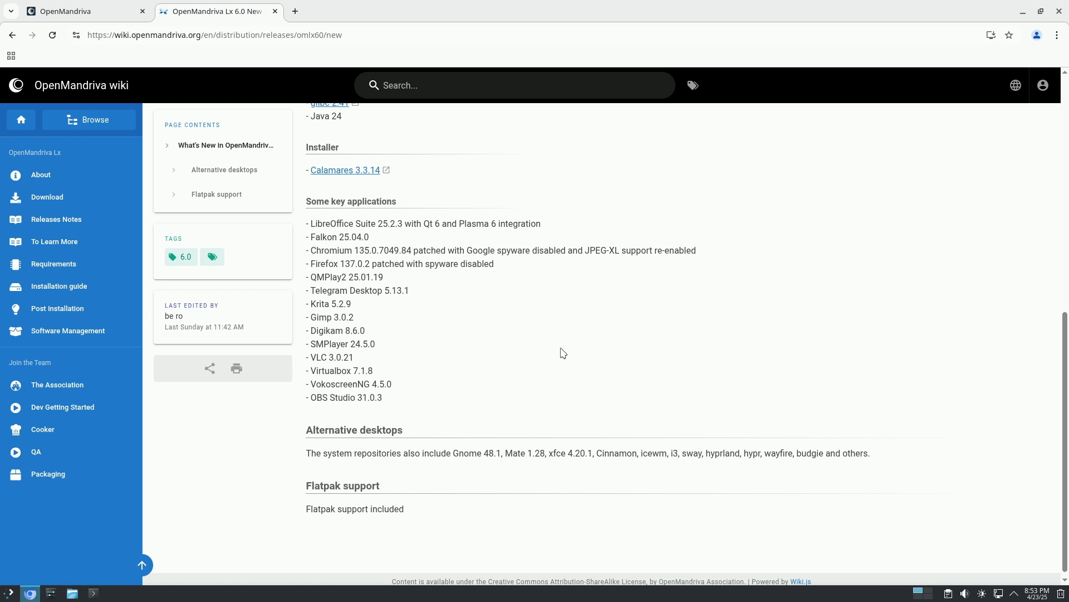
- Return to the releases page, read the Lx 6.0 Release Notes, then bring up the launcher
{"action": "left_click", "coordinate": [13, 34]}
{"action": "left_click", "coordinate": [331, 503]}
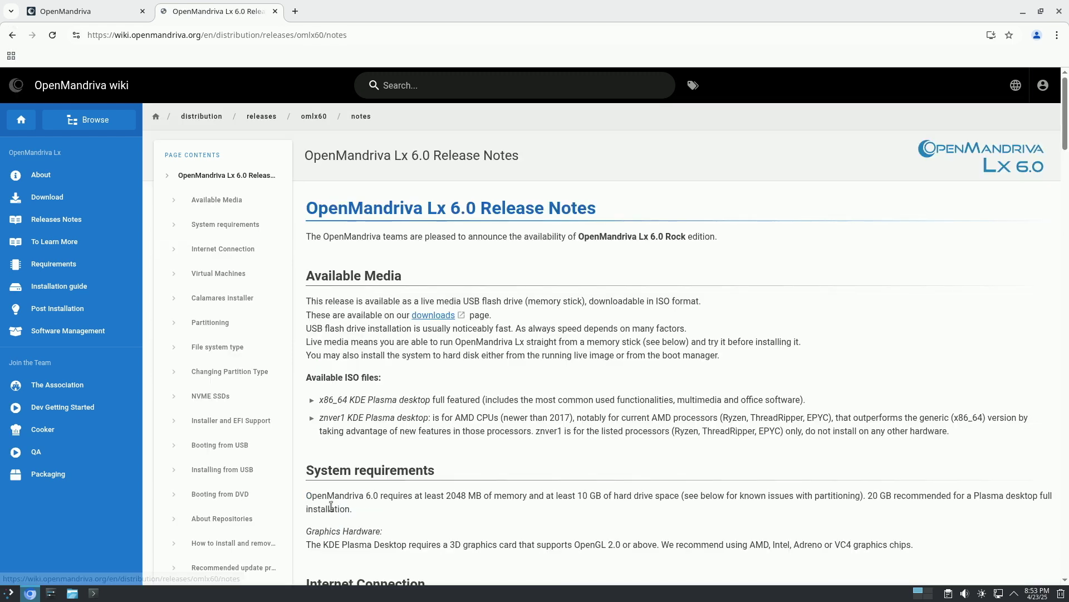
{"action": "scroll", "coordinate": [585, 281], "scroll_direction": "down", "scroll_amount": 2}
{"action": "scroll", "coordinate": [635, 209], "scroll_direction": "down", "scroll_amount": 8}
{"action": "scroll", "coordinate": [644, 178], "scroll_direction": "down", "scroll_amount": 3}
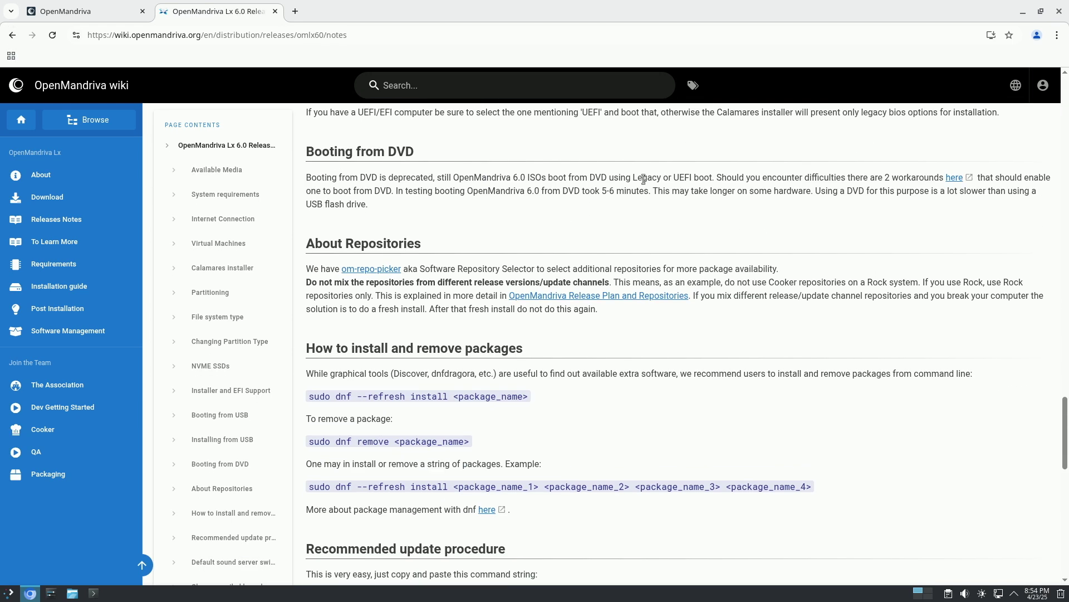
{"action": "scroll", "coordinate": [644, 180], "scroll_direction": "down", "scroll_amount": 1}
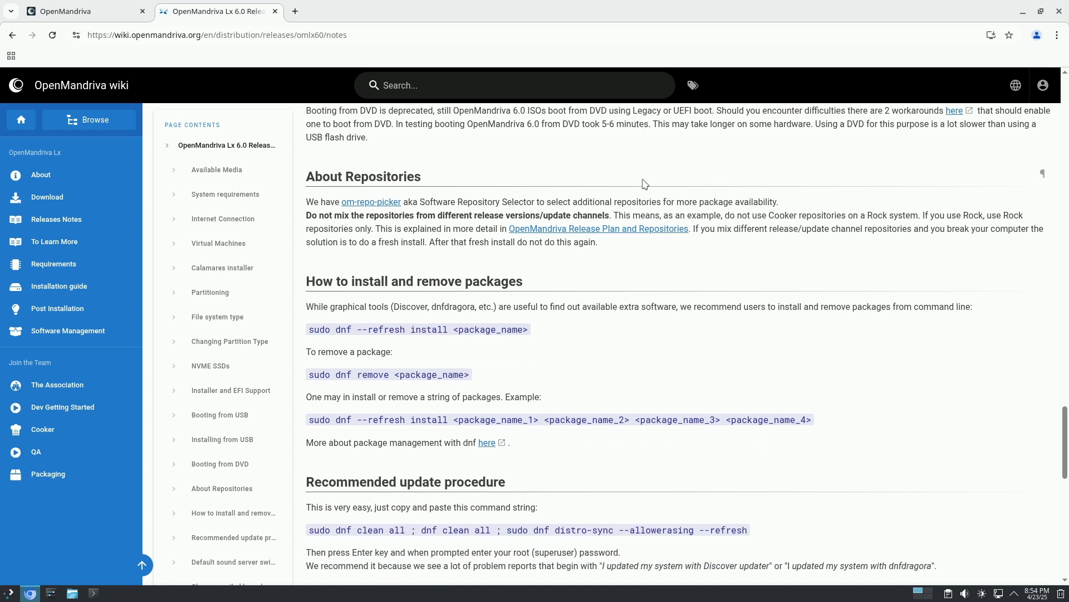
{"action": "scroll", "coordinate": [643, 182], "scroll_direction": "down", "scroll_amount": 1}
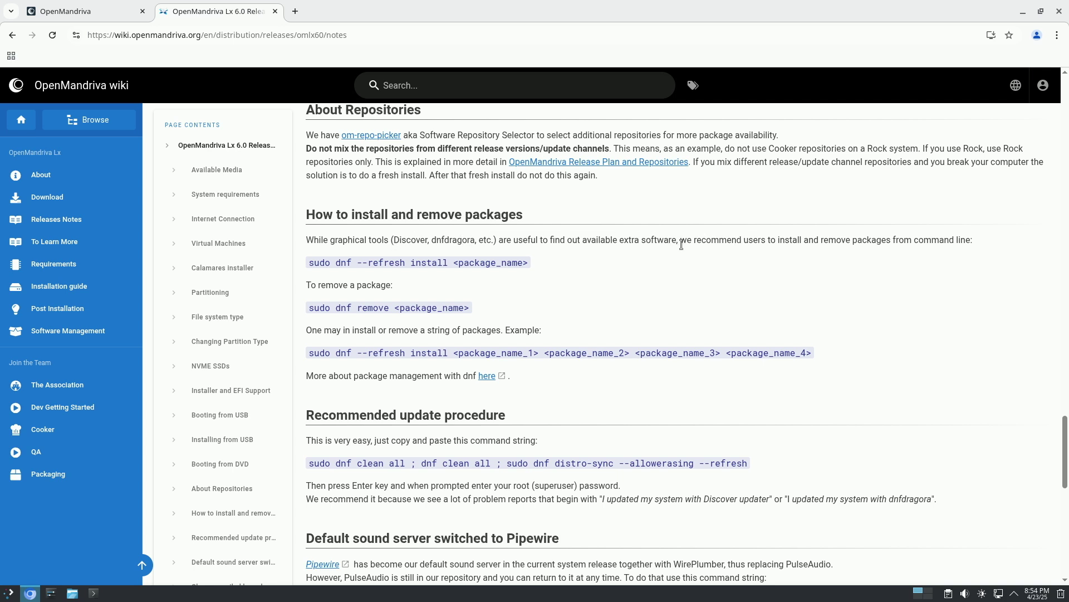
{"action": "scroll", "coordinate": [681, 244], "scroll_direction": "down", "scroll_amount": 1}
{"action": "scroll", "coordinate": [682, 244], "scroll_direction": "down", "scroll_amount": 1}
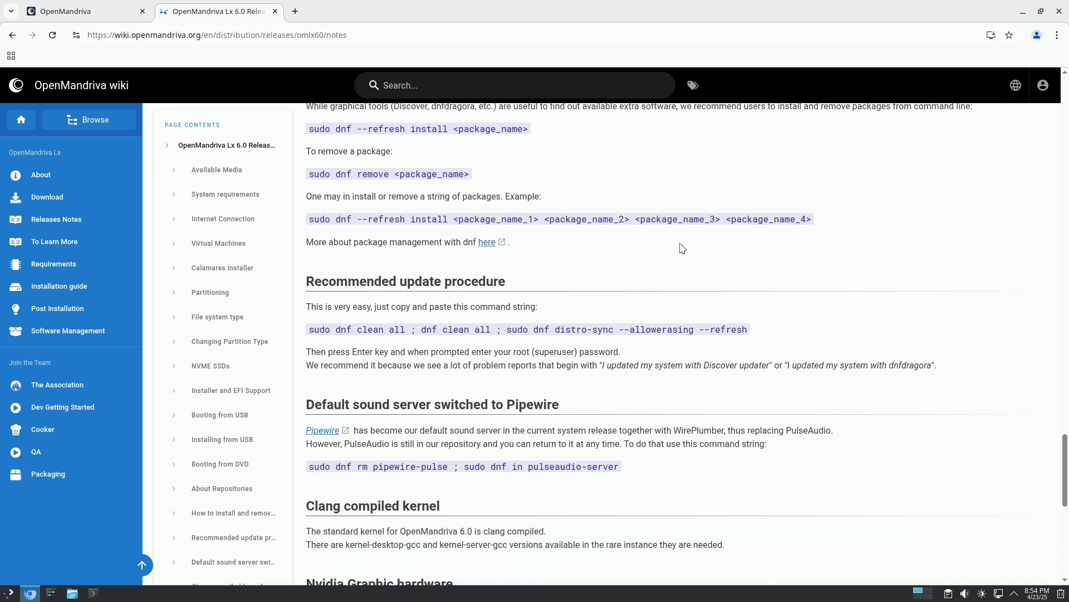
{"action": "scroll", "coordinate": [682, 247], "scroll_direction": "down", "scroll_amount": 1}
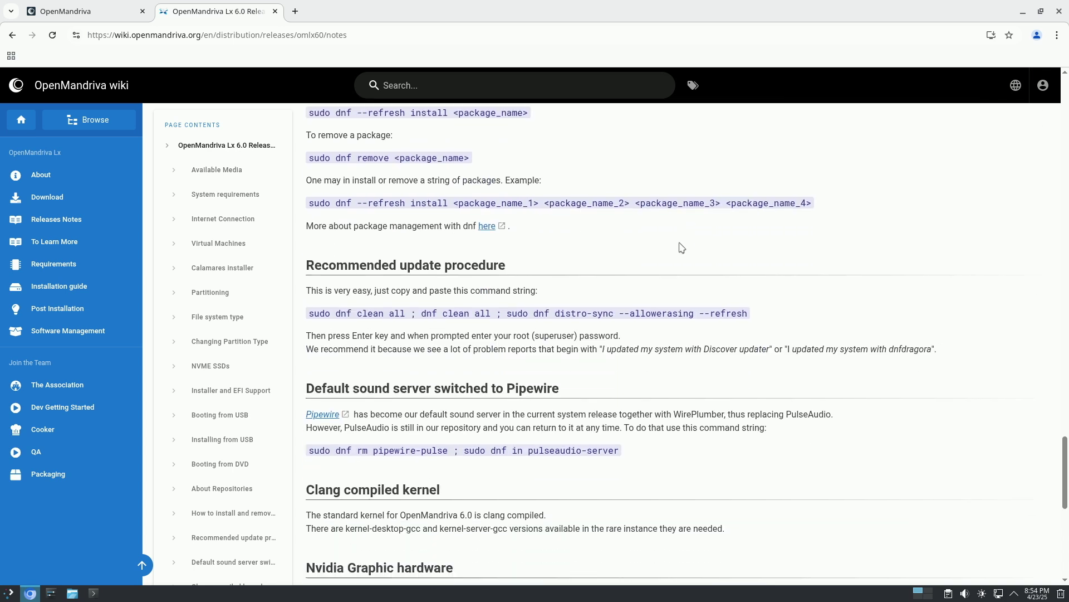
{"action": "scroll", "coordinate": [682, 247], "scroll_direction": "down", "scroll_amount": 1}
{"action": "scroll", "coordinate": [682, 247], "scroll_direction": "down", "scroll_amount": 1}
{"action": "scroll", "coordinate": [682, 248], "scroll_direction": "up", "scroll_amount": 1}
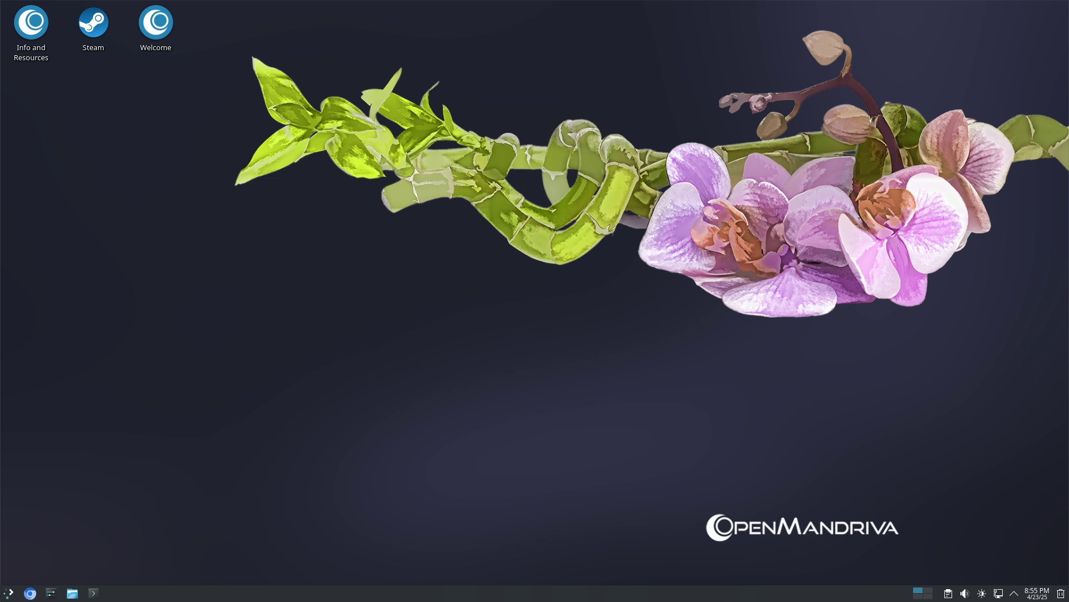
{"action": "left_click", "coordinate": [9, 593]}
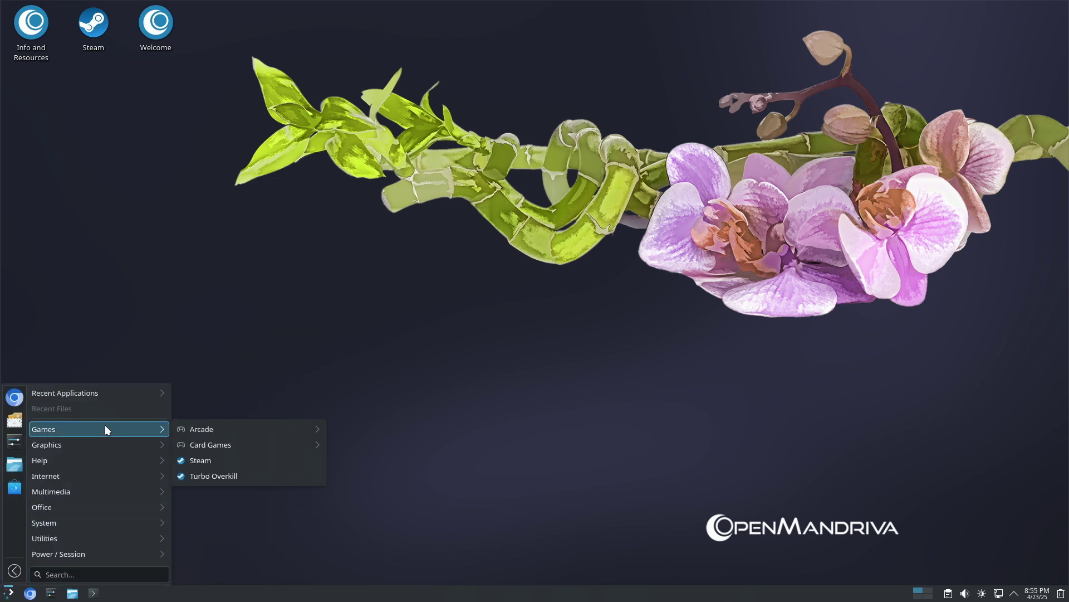
{"action": "mouse_move", "coordinate": [98, 445]}
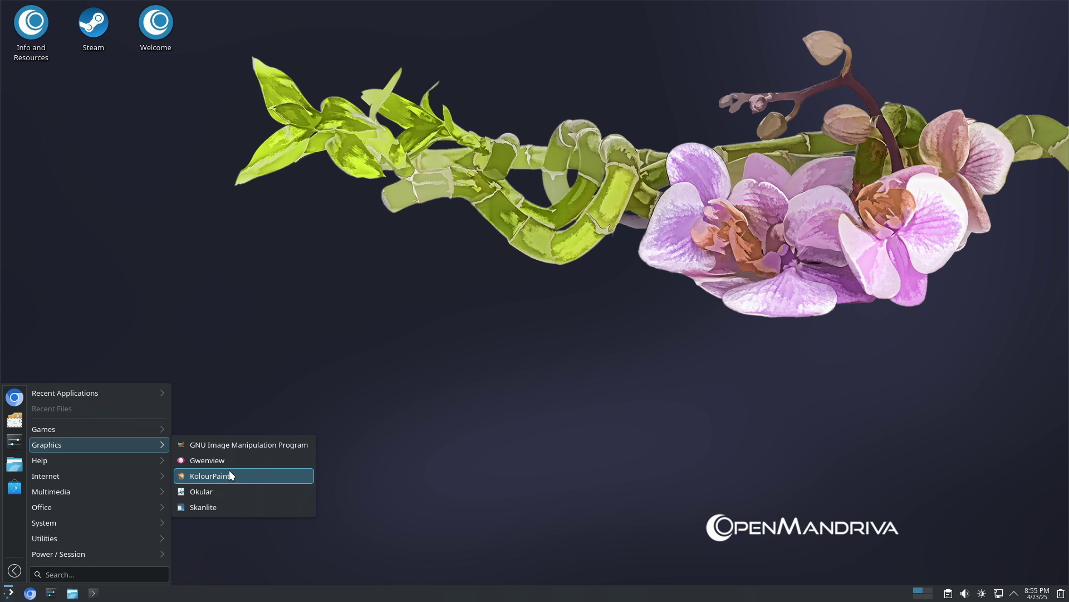
- Launch Skanlite and cancel its device search, then start a LibreOffice Writer document
{"action": "left_click", "coordinate": [206, 506]}
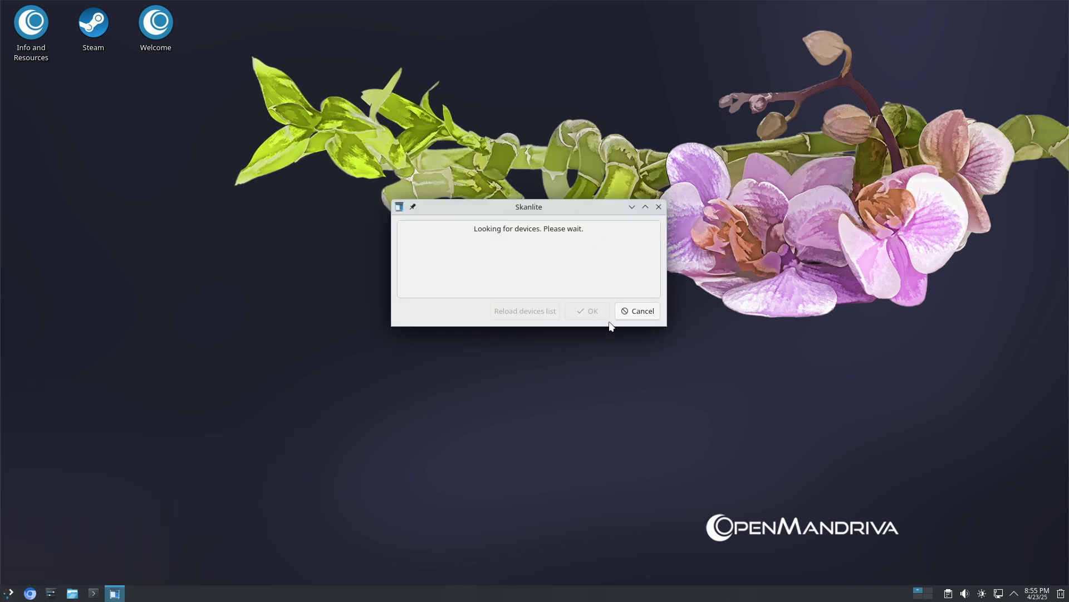
{"action": "left_click", "coordinate": [638, 312]}
{"action": "left_click", "coordinate": [8, 592]}
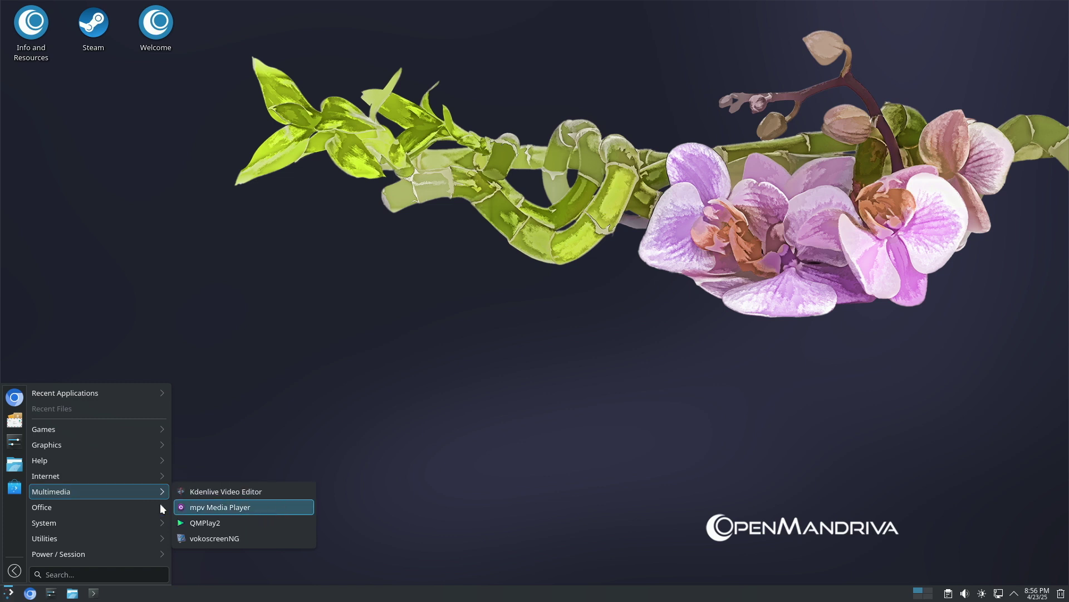
{"action": "mouse_move", "coordinate": [99, 506]}
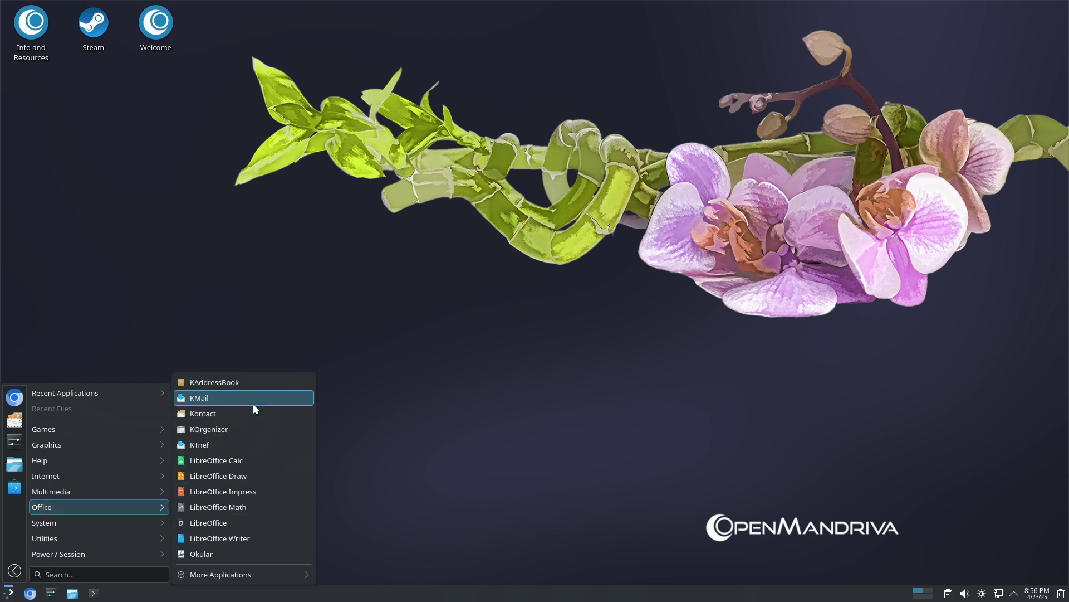
{"action": "left_click", "coordinate": [245, 538]}
{"action": "type", "text": "Ex-IT book"}
{"action": "key", "text": "Return"}
{"action": "type", "text": "Chapte"}
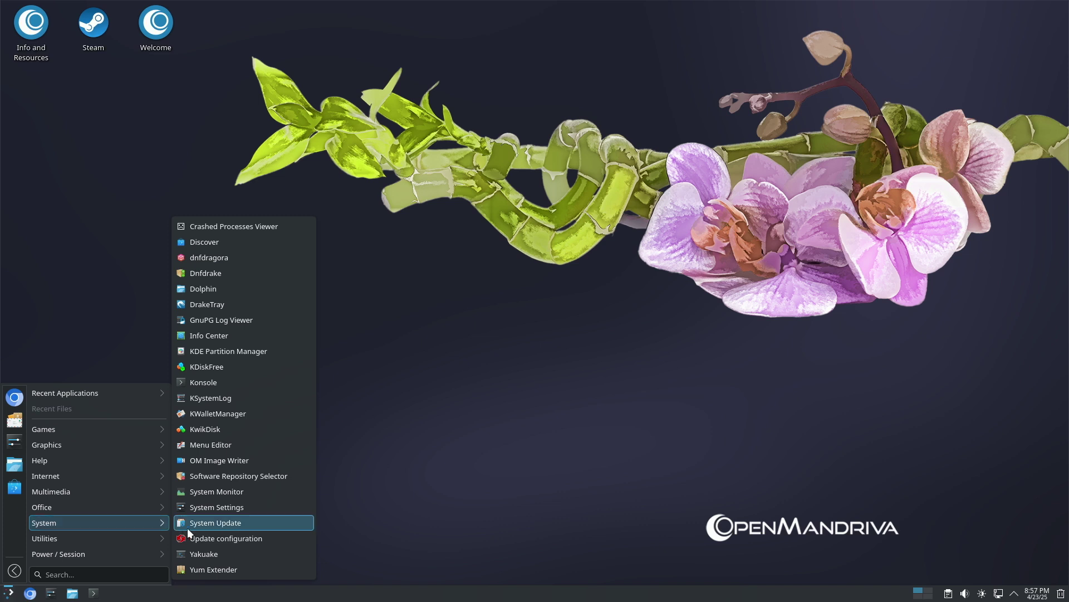
- Launch Yakuake and accept its default F12 toggle shortcut
{"action": "left_click", "coordinate": [252, 551]}
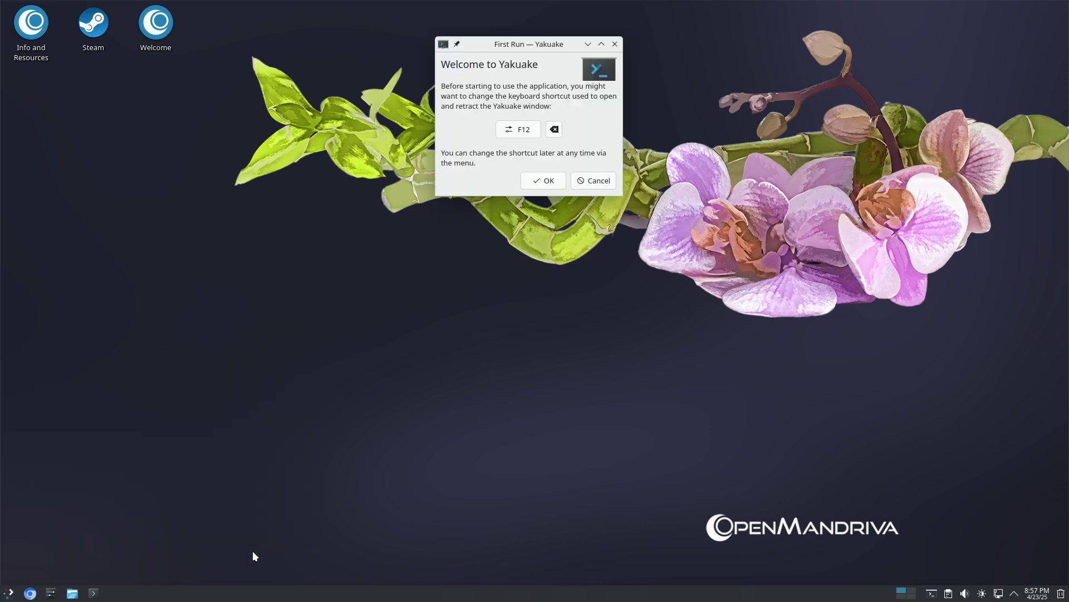
{"action": "left_click", "coordinate": [542, 176]}
- Run 'dnf update' then 'sudo dnf update' (nothing to do) and hide the terminal
{"action": "key", "text": "F12"}
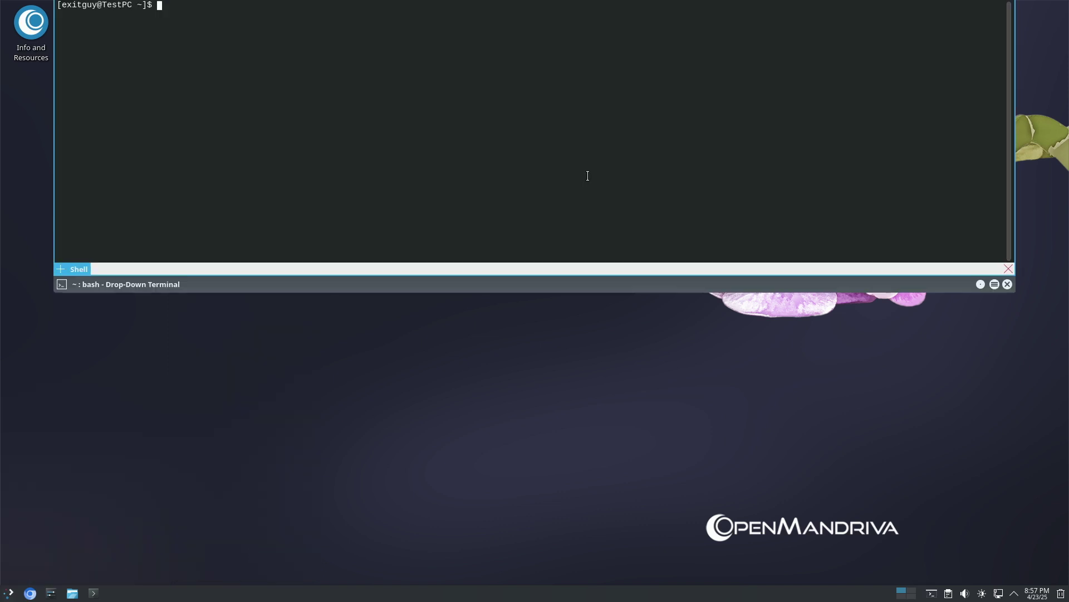
{"action": "type", "text": "dnf "}
{"action": "type", "text": "u[da"}
{"action": "key", "text": "BackSpace"}
{"action": "key", "text": "BackSpace"}
{"action": "key", "text": "BackSpace"}
{"action": "type", "text": "pdate"}
{"action": "key", "text": "Return"}
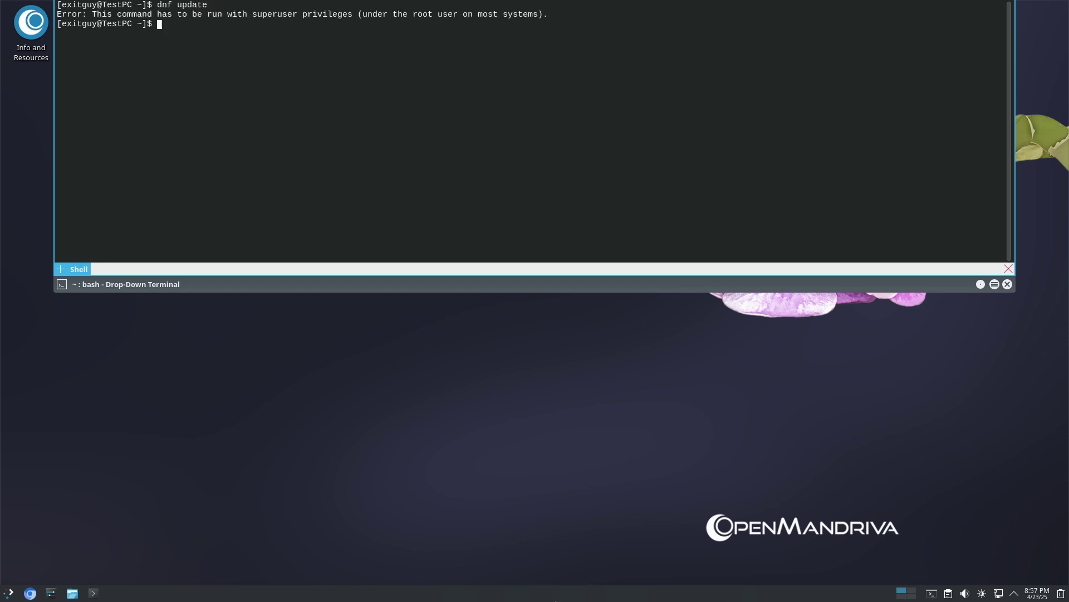
{"action": "key", "text": "Up"}
{"action": "type", "text": "sudo"}
{"action": "key", "text": "Return"}
{"action": "key", "text": "Return"}
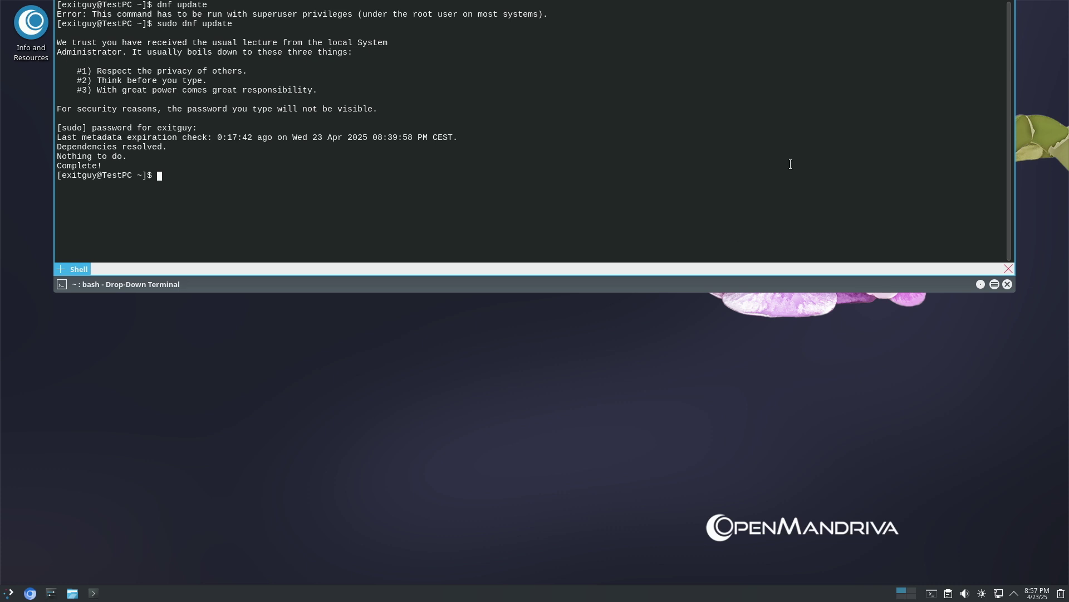
{"action": "key", "text": "ctrl+d"}
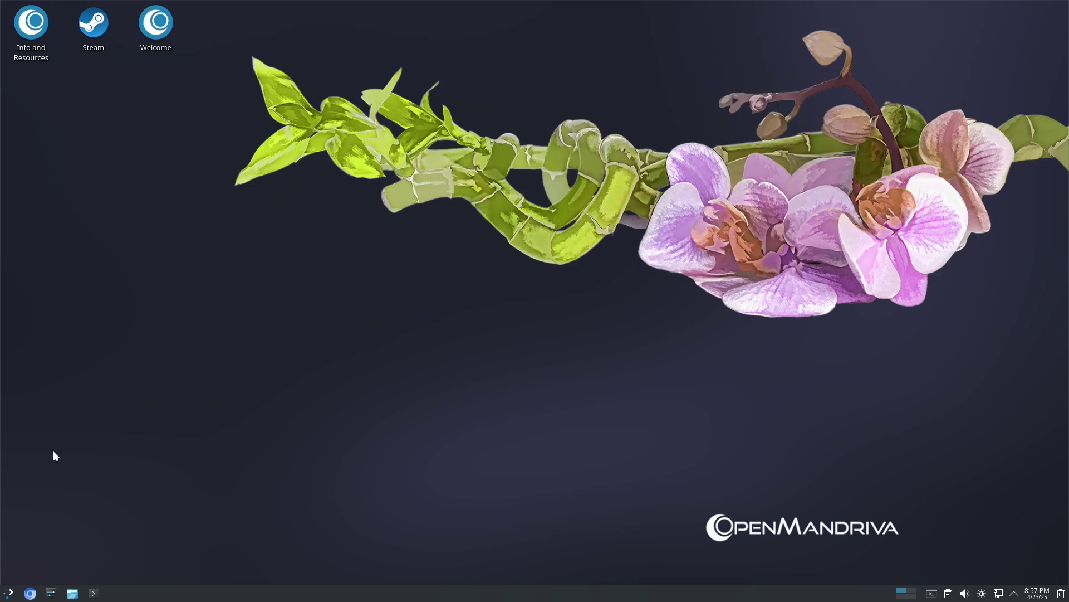
- Hibernate the computer from Power / Session and, after resuming, bring up the launcher
{"action": "left_click", "coordinate": [8, 592]}
{"action": "mouse_move", "coordinate": [92, 553]}
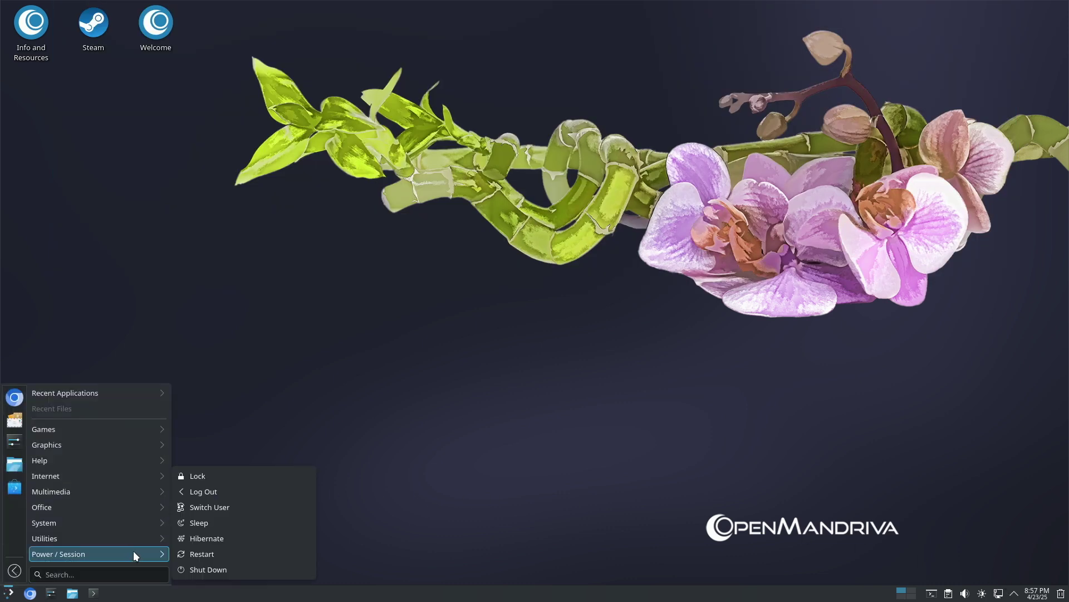
{"action": "left_click", "coordinate": [213, 540]}
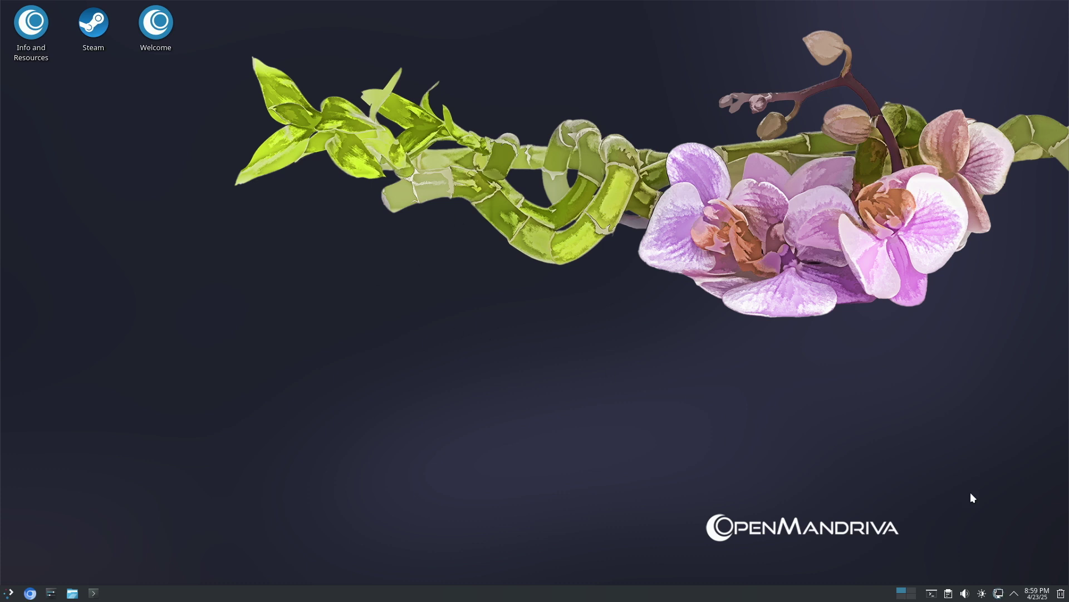
{"action": "key", "text": "super"}
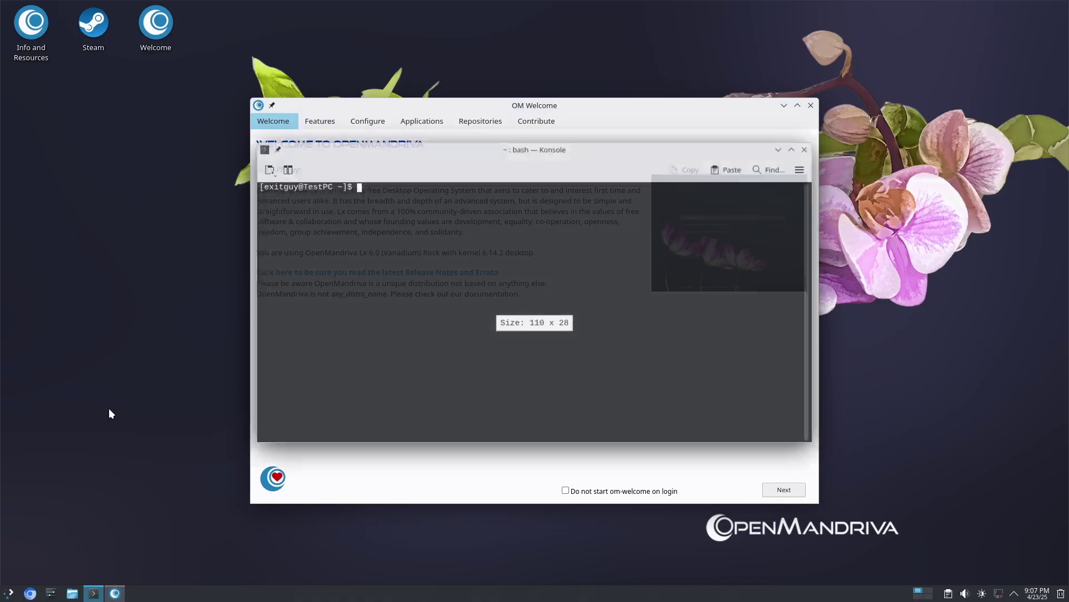
{"action": "type", "text": "inxi -G"}
- Run 'inxi -G', highlight the GTX 1050 Ti nouveau Device-1 line, then close Konsole
{"action": "key", "text": "Return"}
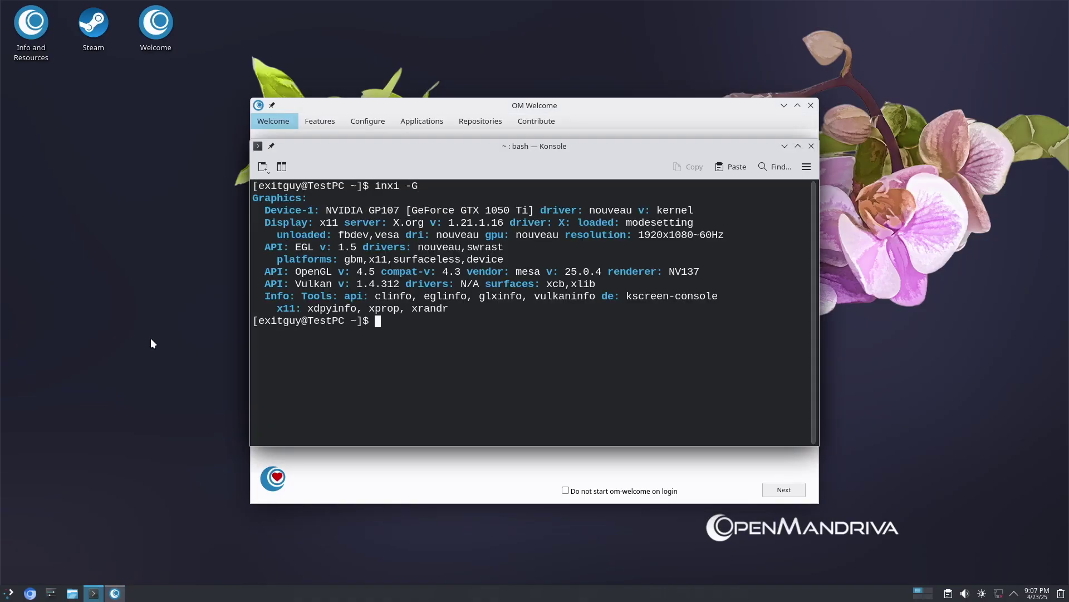
{"action": "triple_click", "coordinate": [614, 210]}
{"action": "left_click", "coordinate": [616, 209]}
{"action": "left_click", "coordinate": [815, 148]}
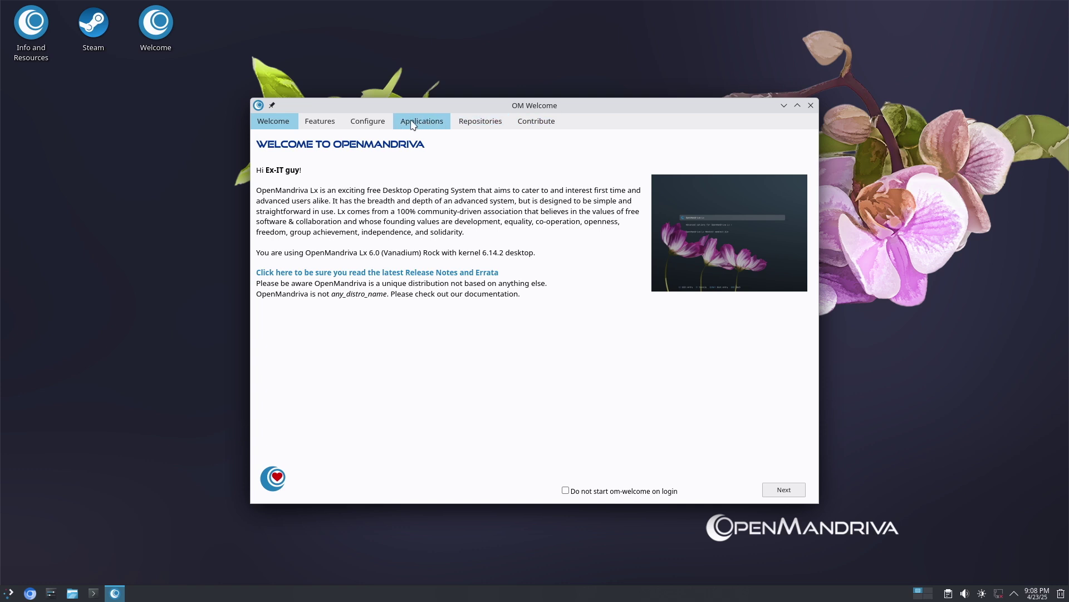
- Start the NVIDIA driver install from Configure > Hardware, authorise it, and close the failed attempt
{"action": "left_click", "coordinate": [368, 121]}
{"action": "left_click", "coordinate": [498, 172]}
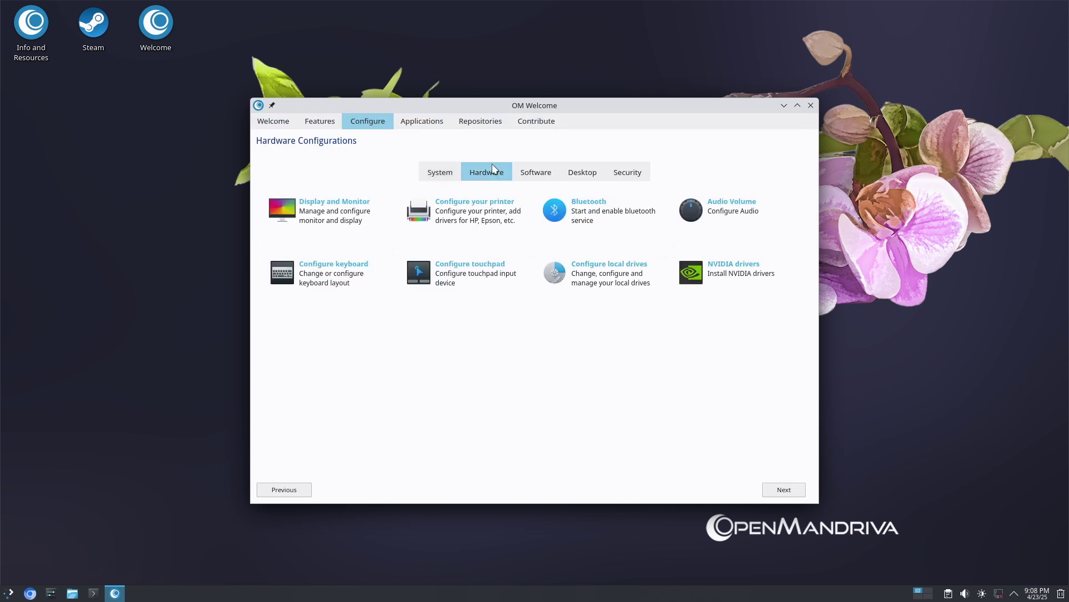
{"action": "left_click", "coordinate": [716, 263]}
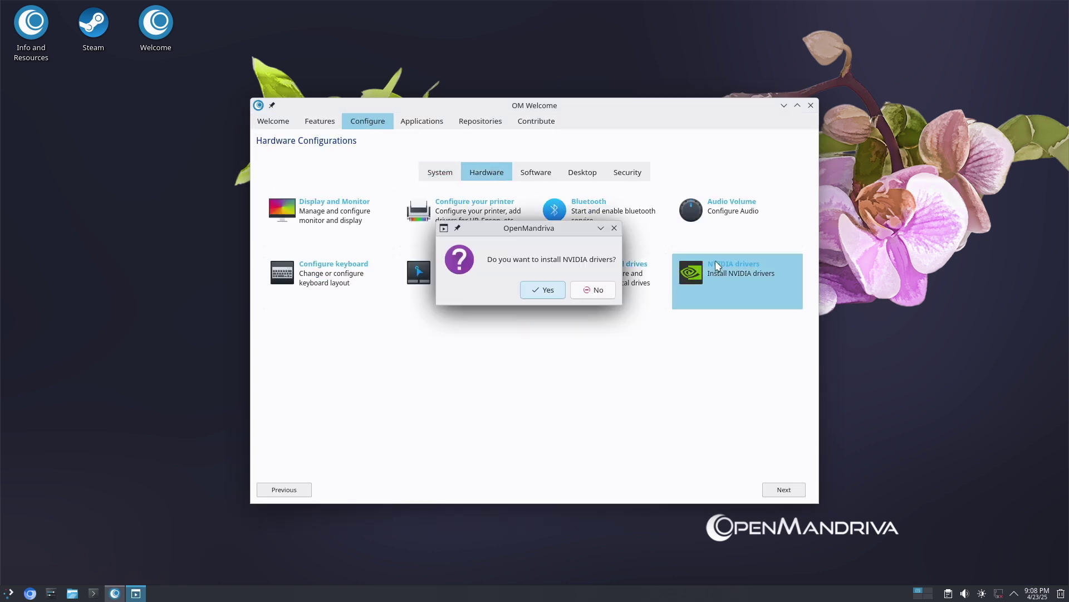
{"action": "left_click", "coordinate": [548, 290]}
{"action": "type", "text": "••••••••"}
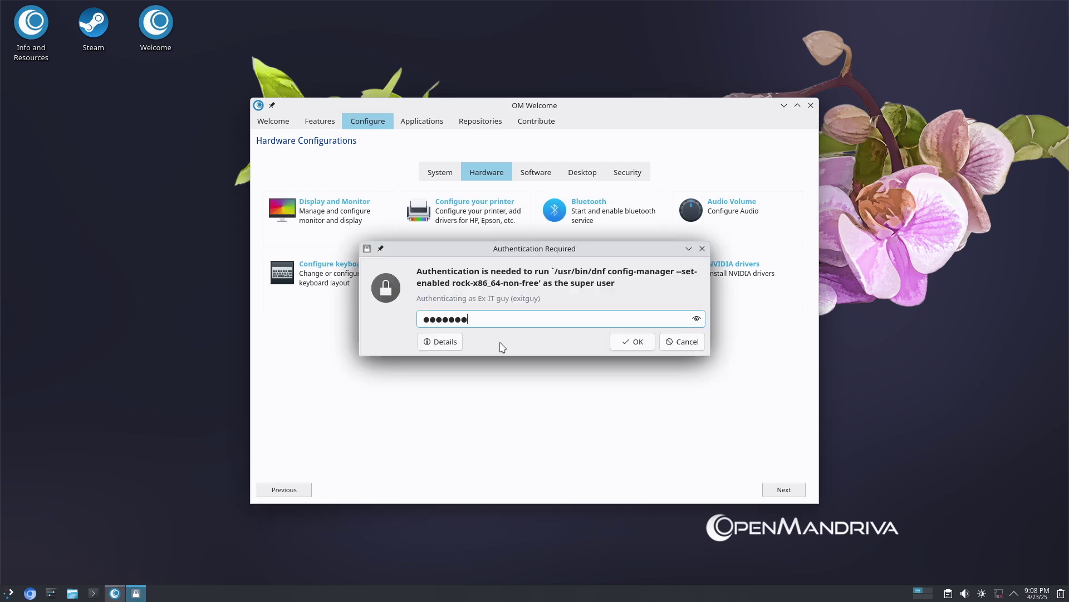
{"action": "key", "text": "Return"}
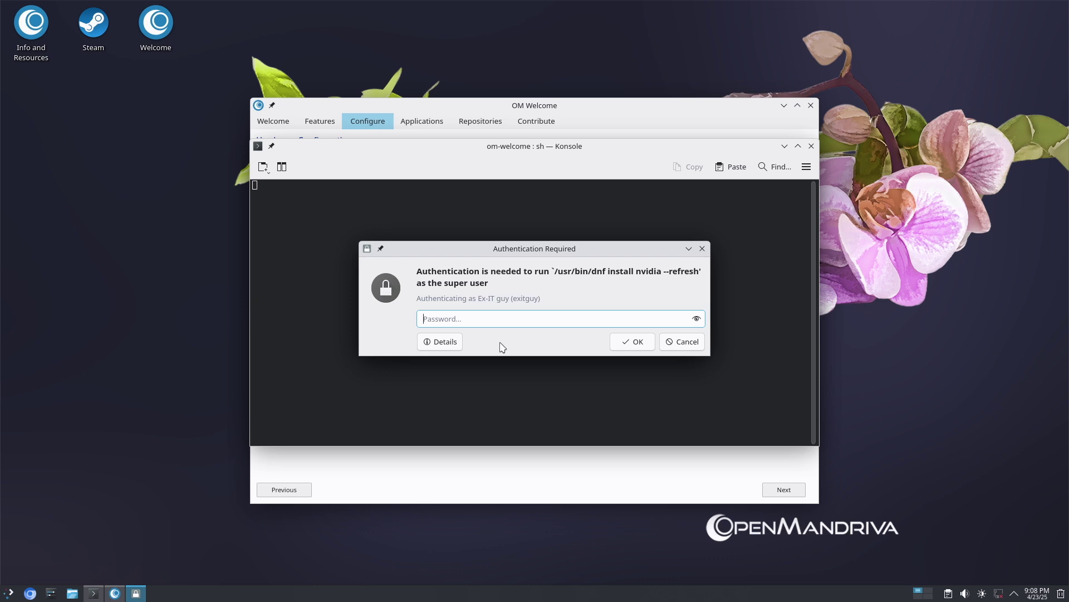
{"action": "type", "text": "•••••••••"}
{"action": "key", "text": "Return"}
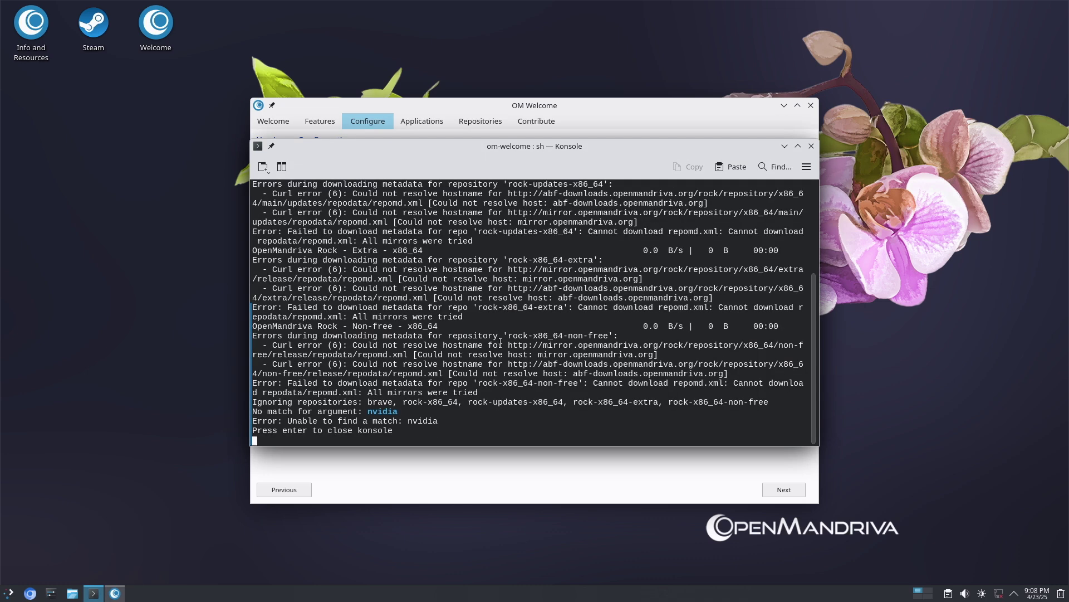
{"action": "key", "text": "Return"}
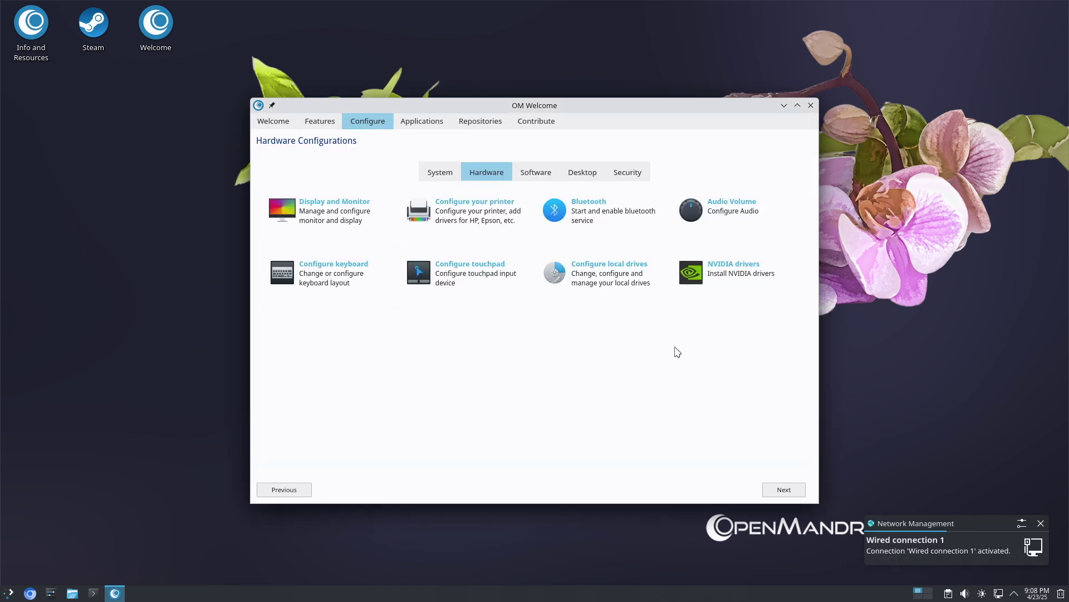
- Retry the NVIDIA driver install with the password and approve the eight-package download
{"action": "left_click", "coordinate": [715, 274]}
{"action": "key", "text": "Return"}
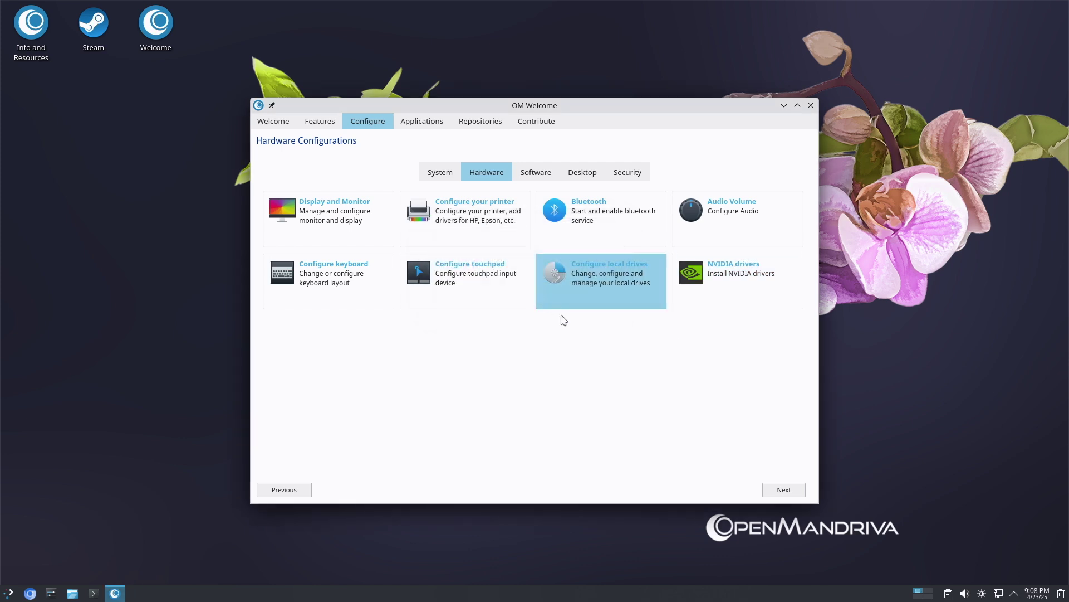
{"action": "key", "text": "Return"}
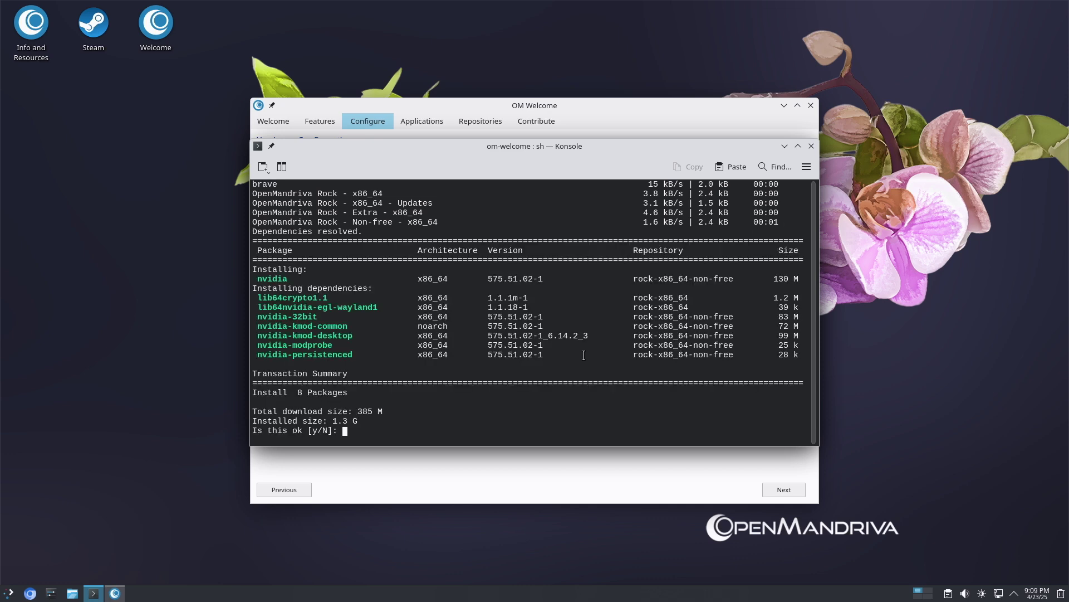
{"action": "type", "text": "y"}
{"action": "key", "text": "Return"}
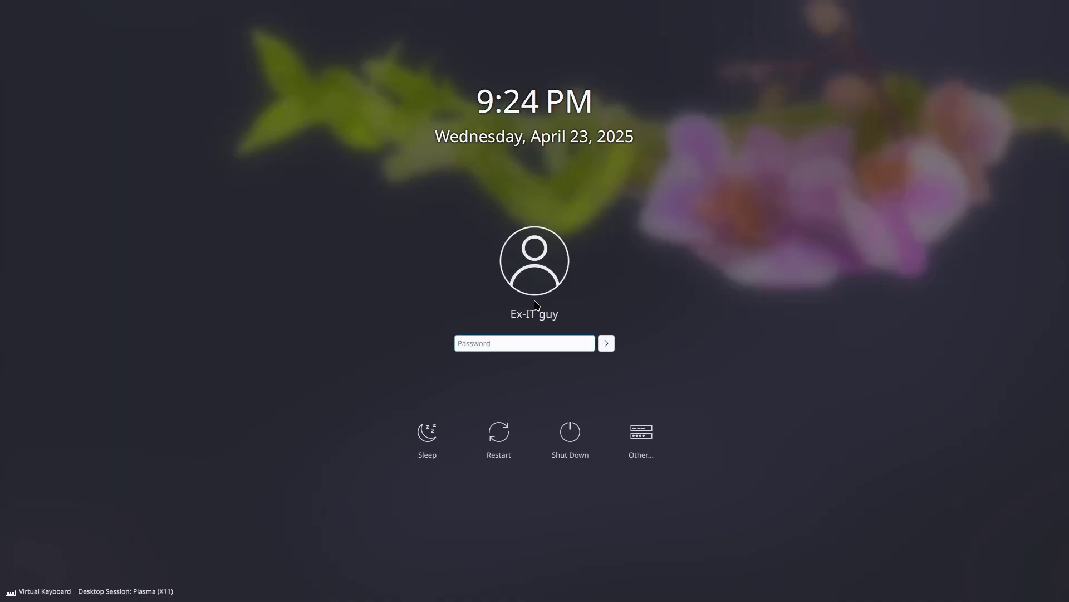
{"action": "type", "text": "*********"}
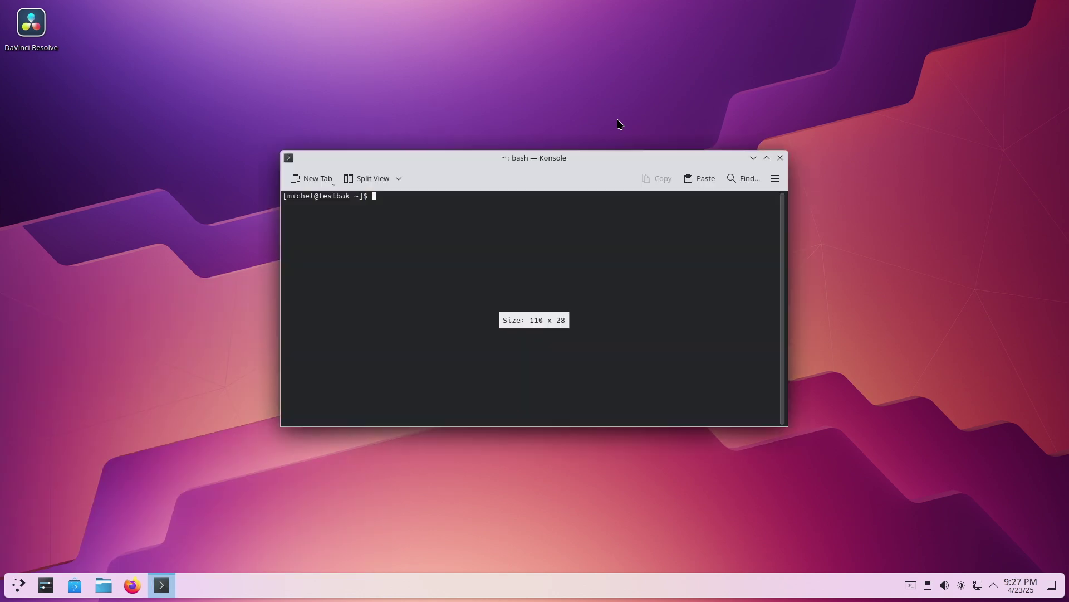
- Enlarge the Konsole text and run 'inxi -G', showing the GTX 1050 Ti on the nvidia driver
{"action": "key", "text": "ctrl+plus"}
{"action": "key", "text": "ctrl+plus"}
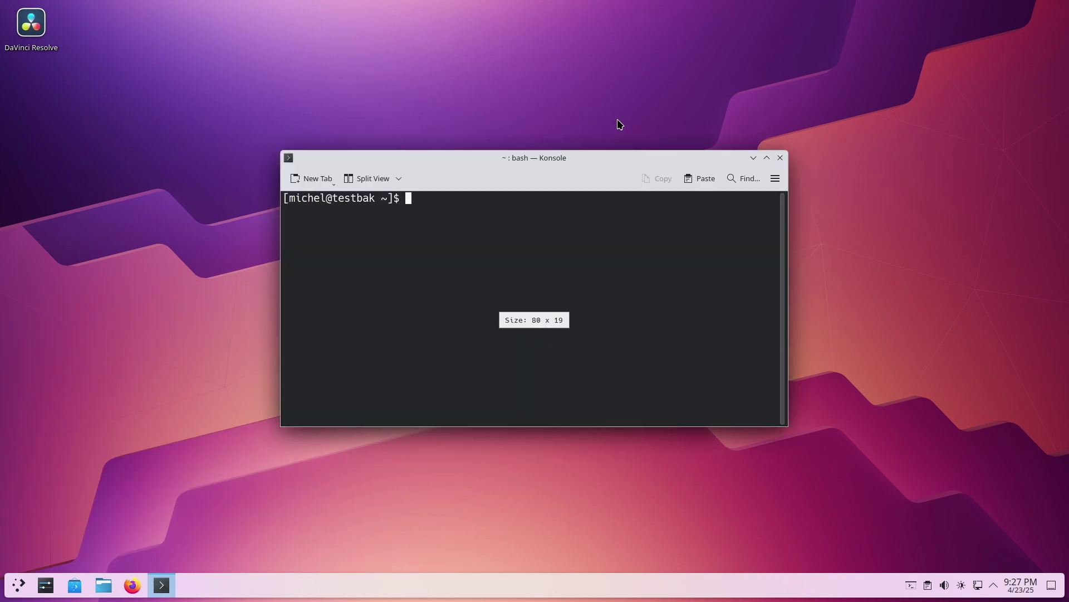
{"action": "type", "text": "inxi -G"}
{"action": "key", "text": "Return"}
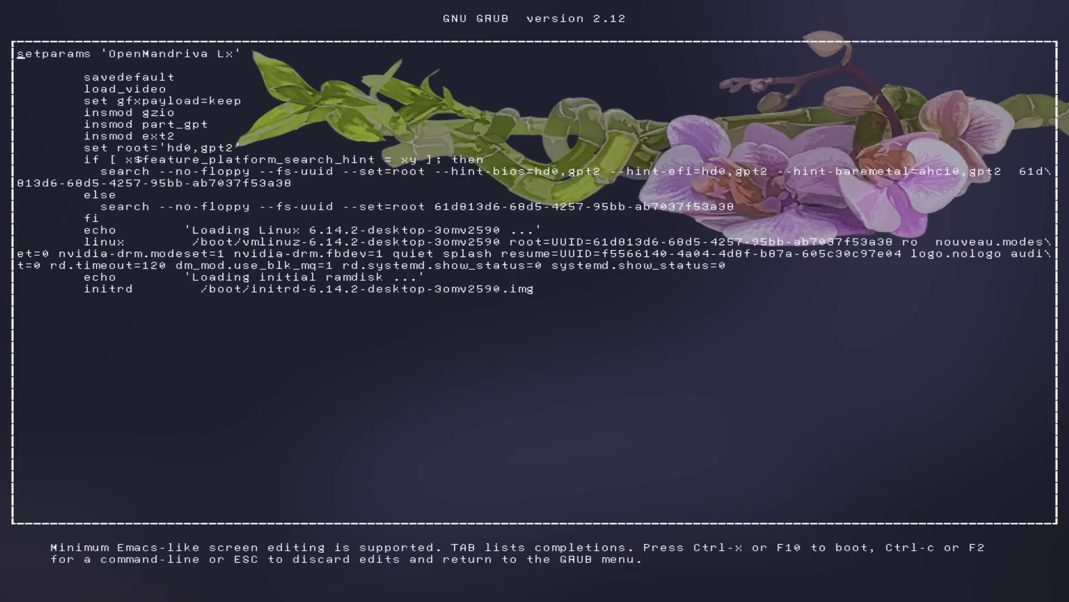
- Edit the GRUB linux line to delete nouveau.modeset=0 and nvidia-drm.modeset=1
{"action": "key", "text": "Down"}
{"action": "key", "text": "Down"}
{"action": "key", "text": "Down"}
{"action": "key", "text": "Down"}
{"action": "key", "text": "Down"}
{"action": "key", "text": "Down"}
{"action": "key", "text": "Down"}
{"action": "key", "text": "Down"}
{"action": "key", "text": "Down"}
{"action": "key", "text": "Down"}
{"action": "key", "text": "Down"}
{"action": "key", "text": "Down"}
{"action": "key", "text": "Down"}
{"action": "key", "text": "Delete"}
{"action": "key", "text": "Delete"}
{"action": "key", "text": "Delete"}
{"action": "key", "text": "Delete"}
{"action": "key", "text": "Delete"}
{"action": "key", "text": "Delete"}
{"action": "key", "text": "Delete"}
{"action": "key", "text": "Delete"}
{"action": "key", "text": "Delete"}
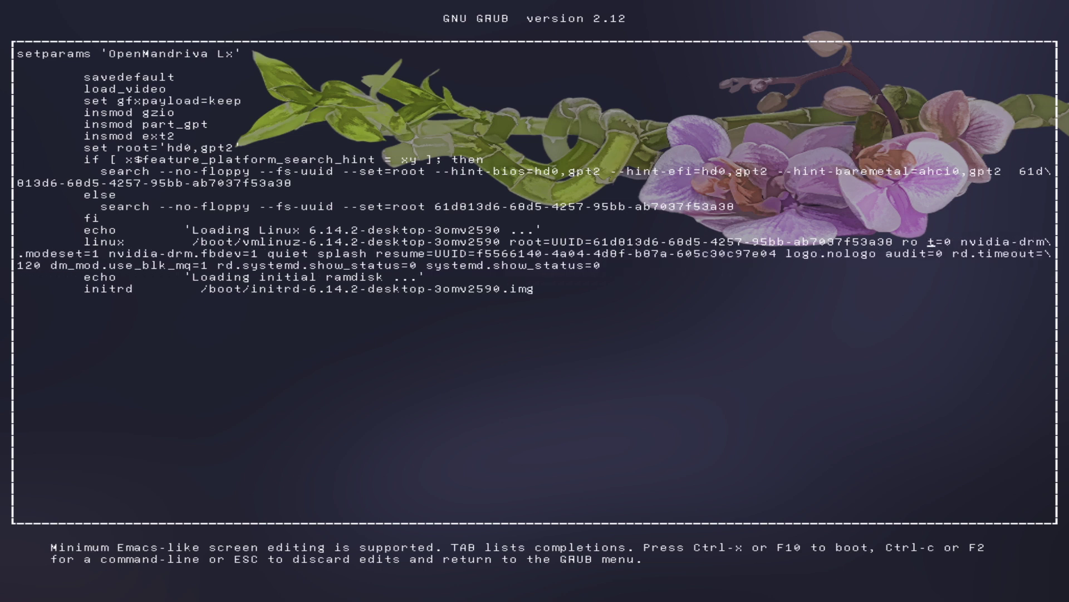
{"action": "key", "text": "Delete"}
{"action": "key", "text": "Delete"}
{"action": "key", "text": "Delete"}
{"action": "key", "text": "Delete"}
{"action": "key", "text": "Delete"}
{"action": "key", "text": "Delete"}
{"action": "key", "text": "Delete"}
{"action": "key", "text": "Delete"}
{"action": "key", "text": "Delete"}
{"action": "key", "text": "Delete"}
{"action": "key", "text": "Delete"}
{"action": "key", "text": "Delete"}
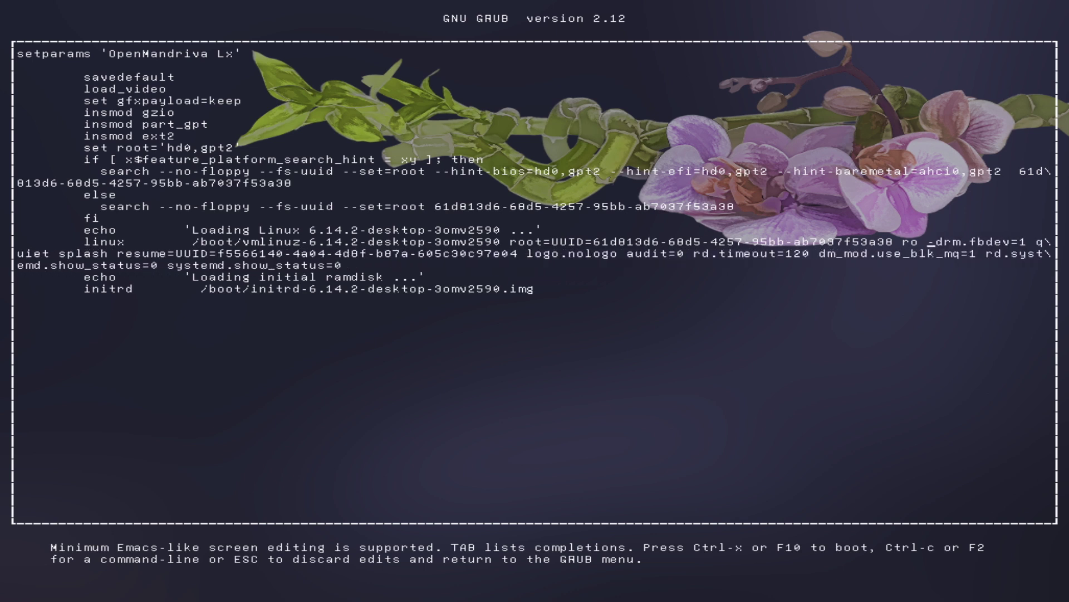
{"action": "key", "text": "Delete"}
{"action": "key", "text": "Delete"}
{"action": "key", "text": "Delete"}
{"action": "key", "text": "Delete"}
{"action": "key", "text": "Delete"}
{"action": "key", "text": "Delete"}
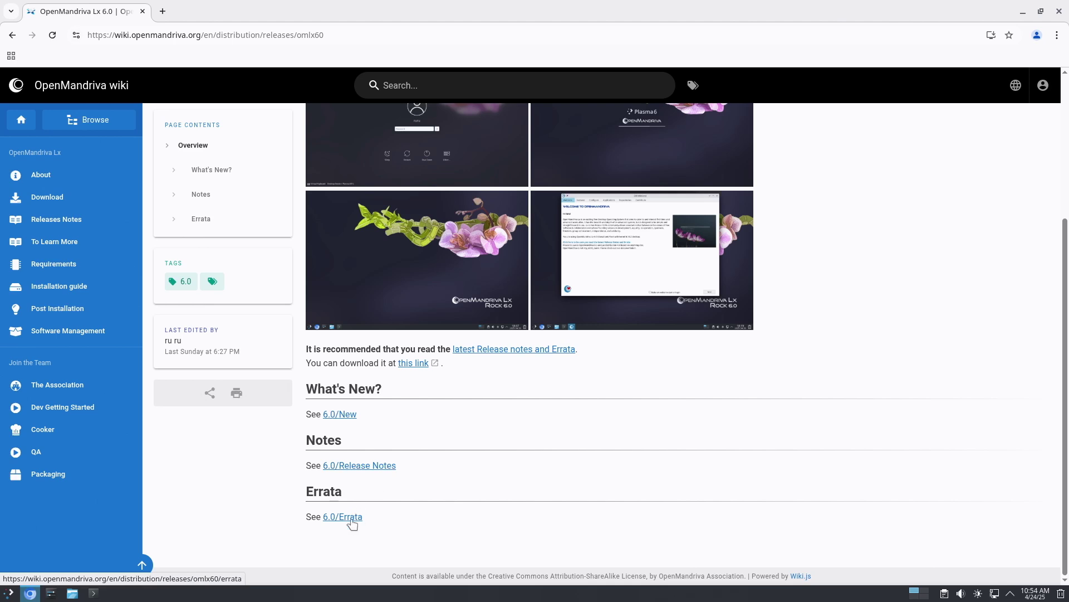
- Read the NVIDIA Graphics Cards known issues on the Lx 6.0 Errata page
{"action": "left_click", "coordinate": [352, 519]}
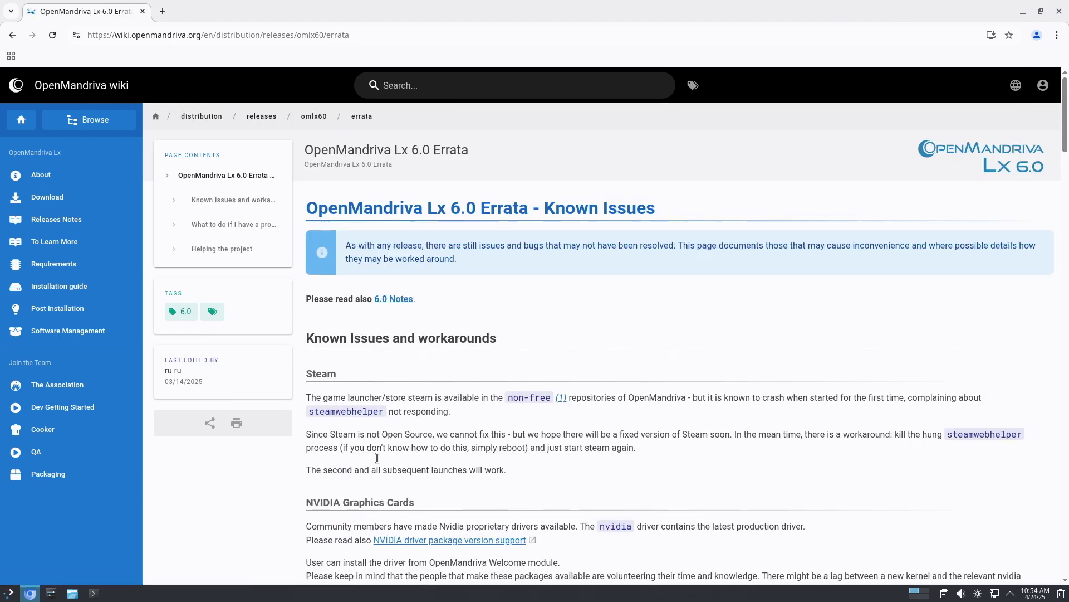
{"action": "scroll", "coordinate": [759, 286], "scroll_direction": "down", "scroll_amount": 2}
{"action": "scroll", "coordinate": [759, 286], "scroll_direction": "down", "scroll_amount": 3}
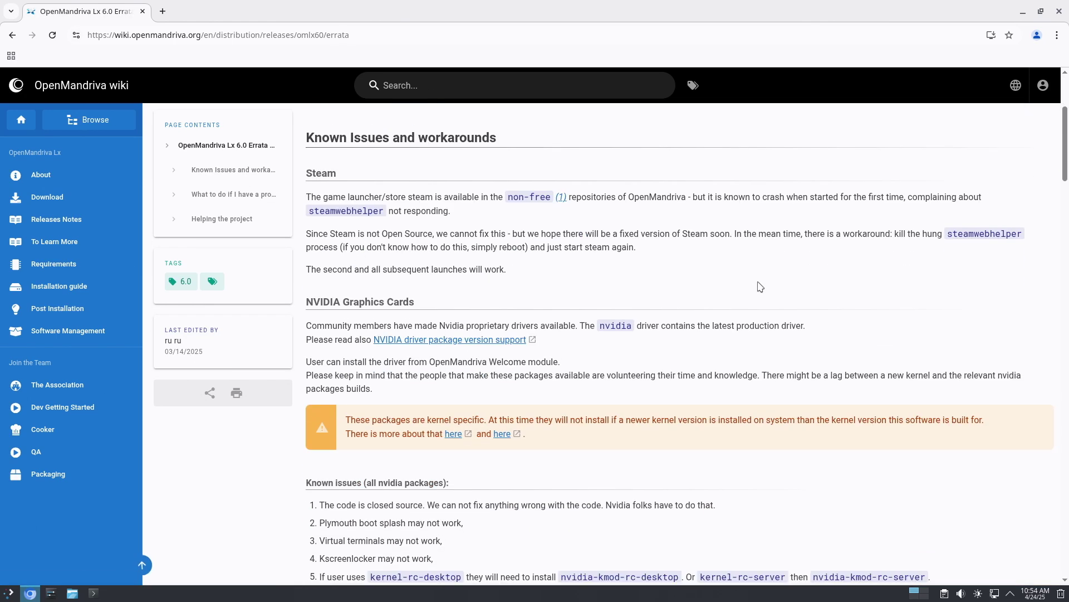
{"action": "scroll", "coordinate": [759, 286], "scroll_direction": "down", "scroll_amount": 2}
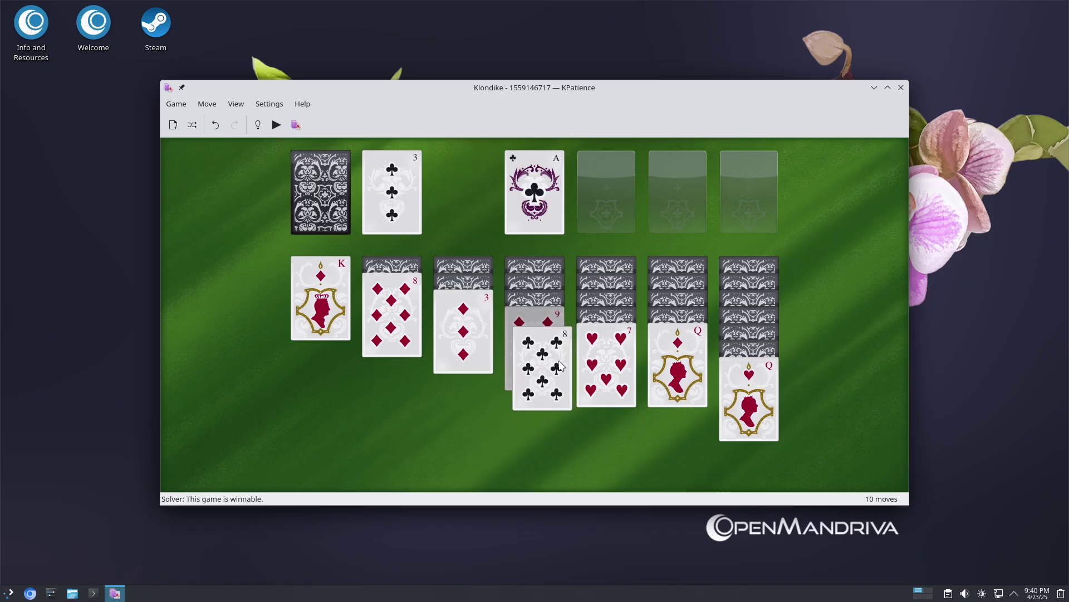
{"action": "left_click_drag", "start_coordinate": [558, 365], "coordinate": [543, 352]}
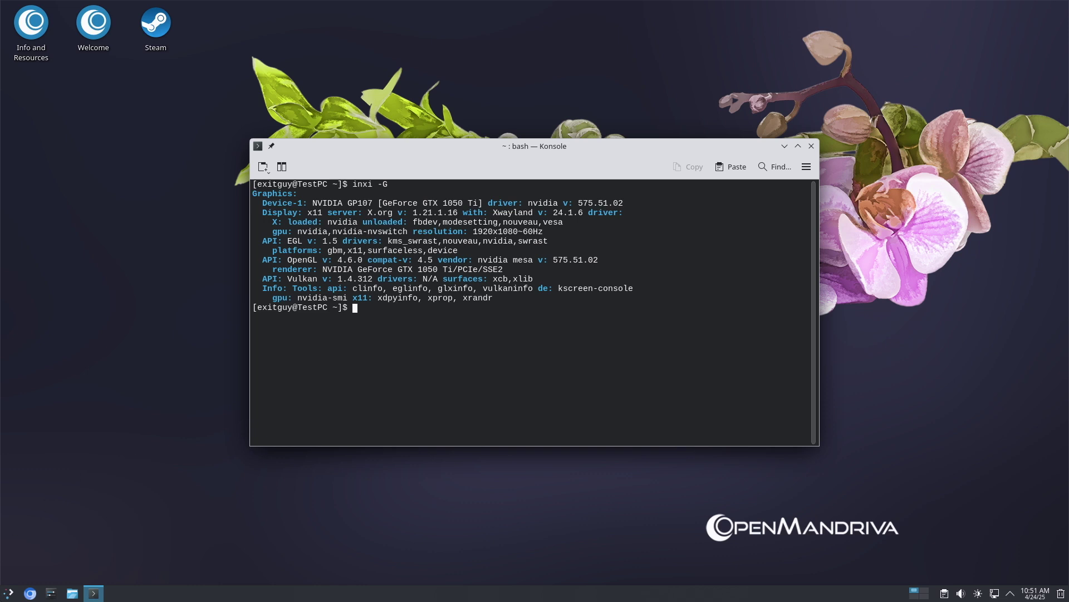
- Start Turbo Overkill from the Games section of the application launcher
{"action": "left_click", "coordinate": [9, 595]}
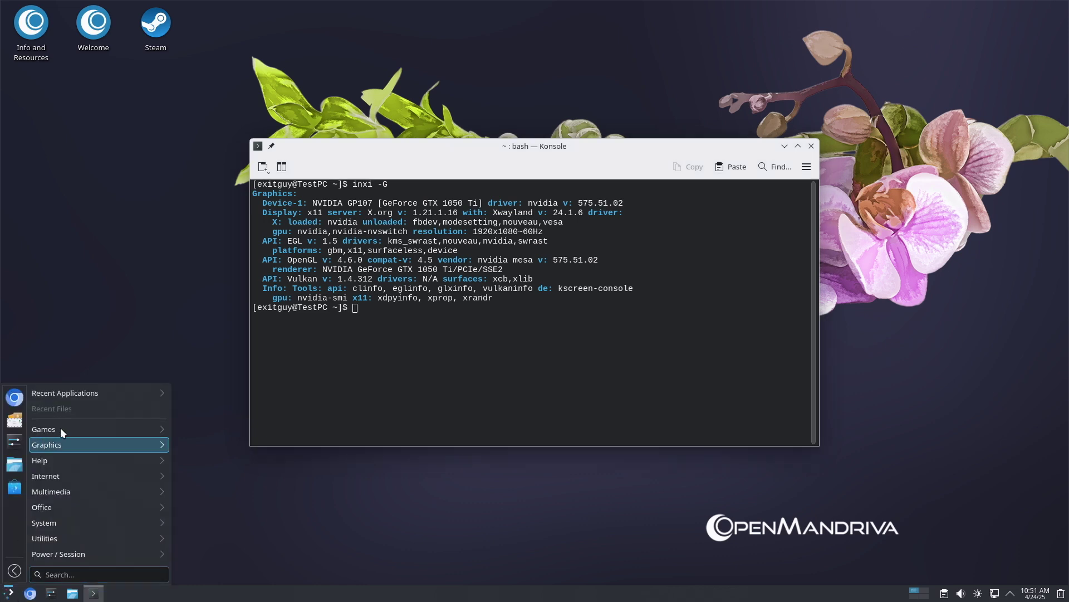
{"action": "mouse_move", "coordinate": [248, 429]}
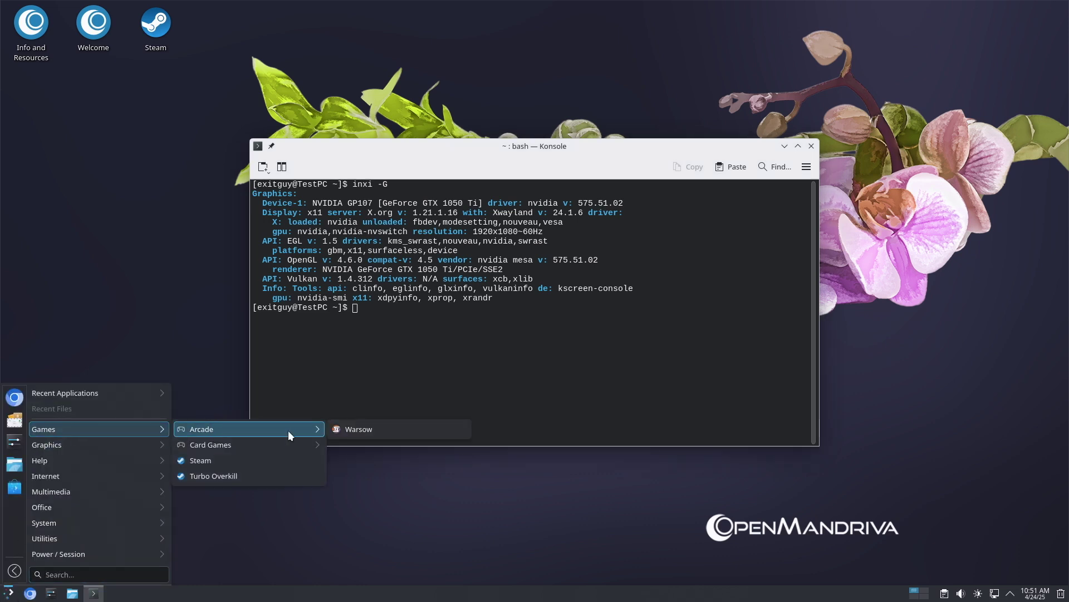
{"action": "left_click", "coordinate": [360, 428]}
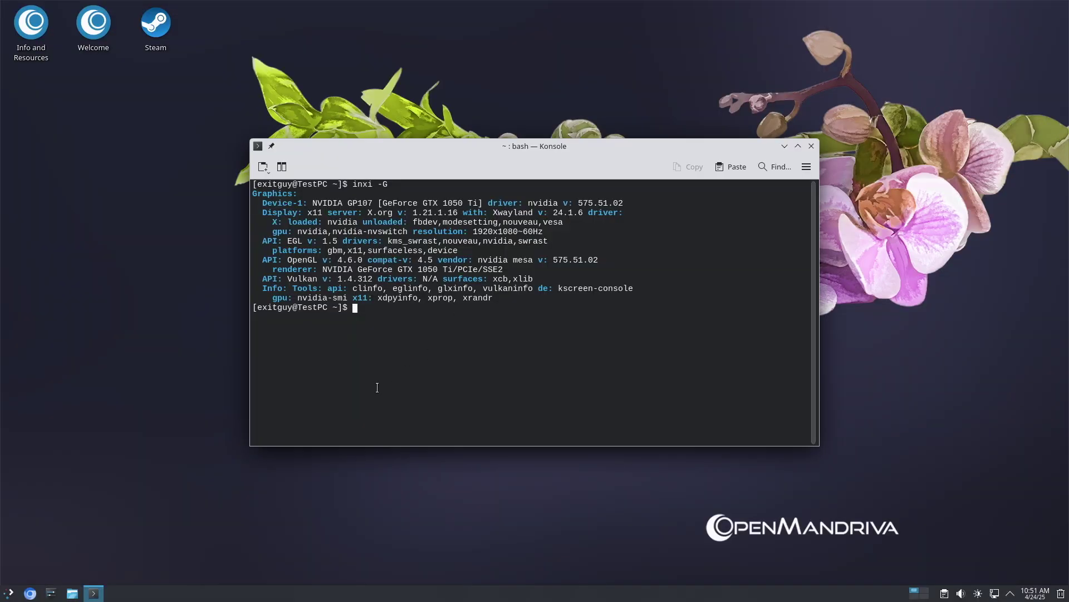
{"action": "key", "text": "super"}
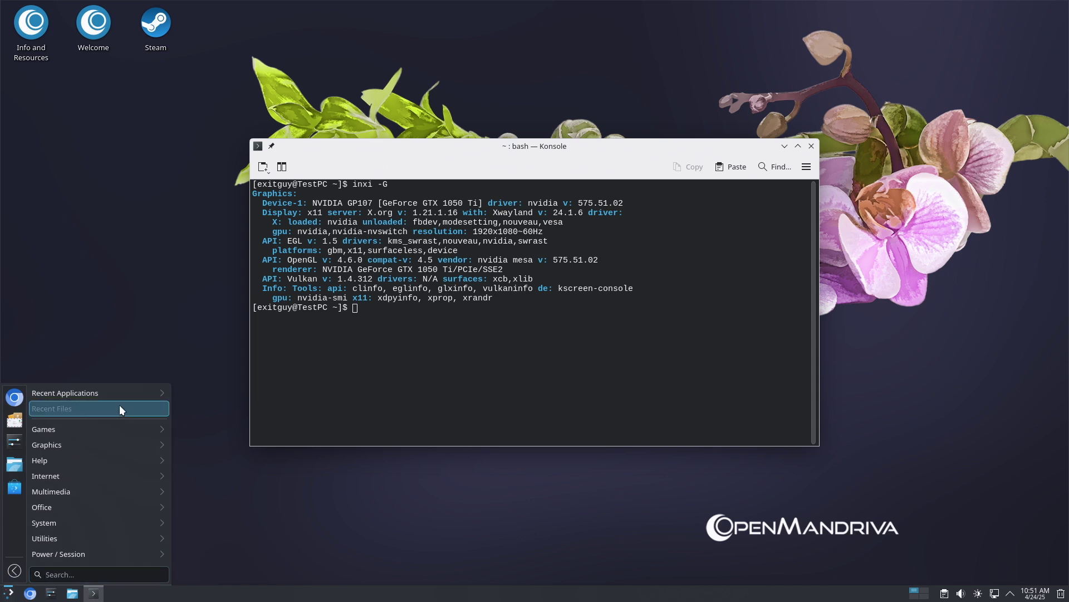
{"action": "mouse_move", "coordinate": [99, 429]}
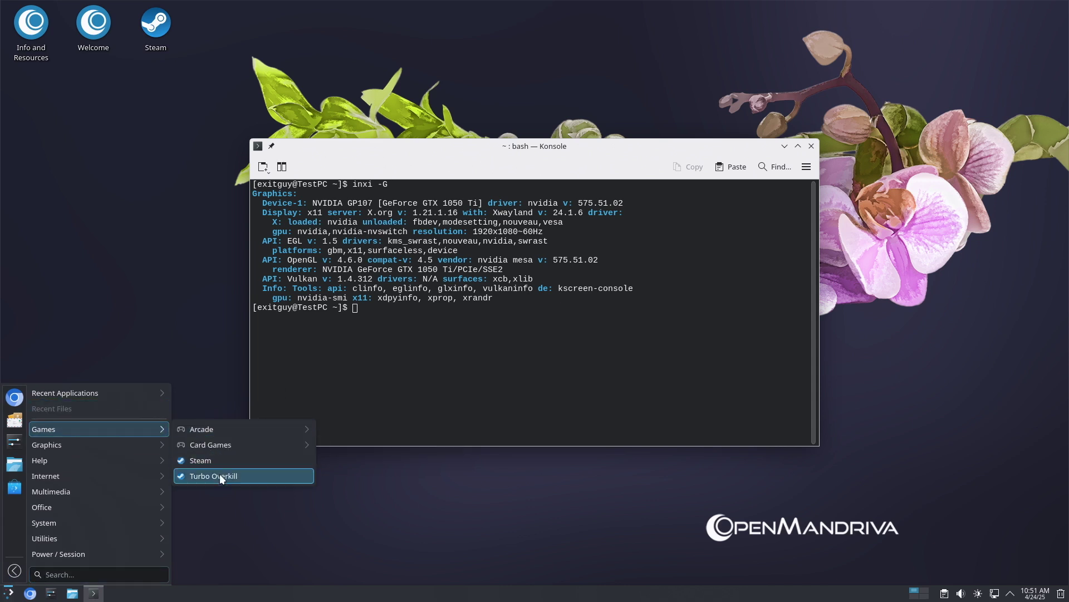
{"action": "left_click", "coordinate": [220, 474]}
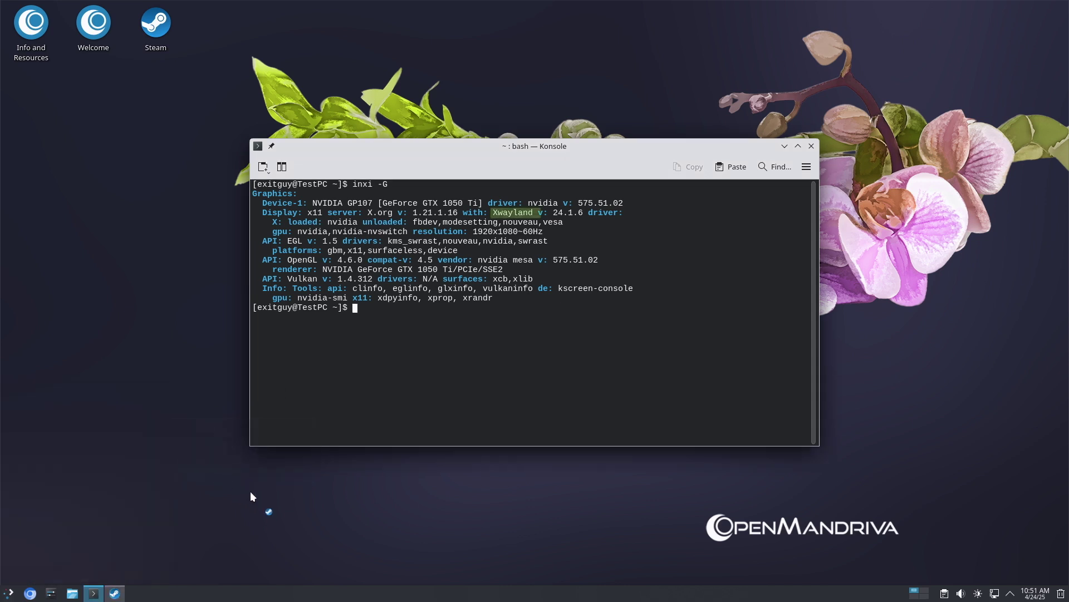